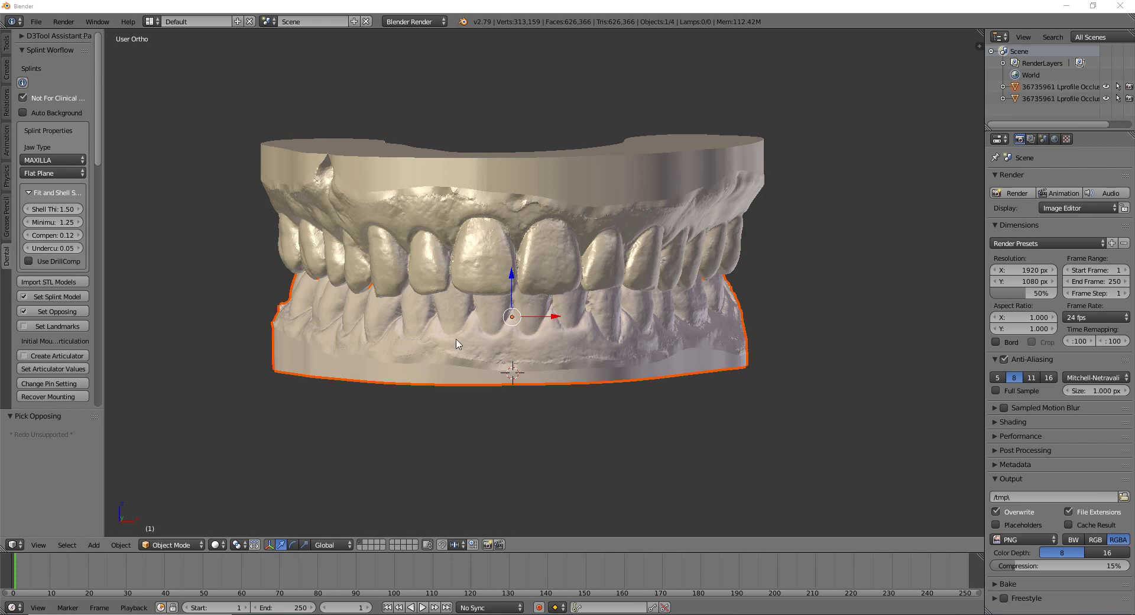
# Set the splint landmarks on the upper arch: Right Molar, Left Molar, Incisal Edge and Midline
pyautogui.click(46, 325)
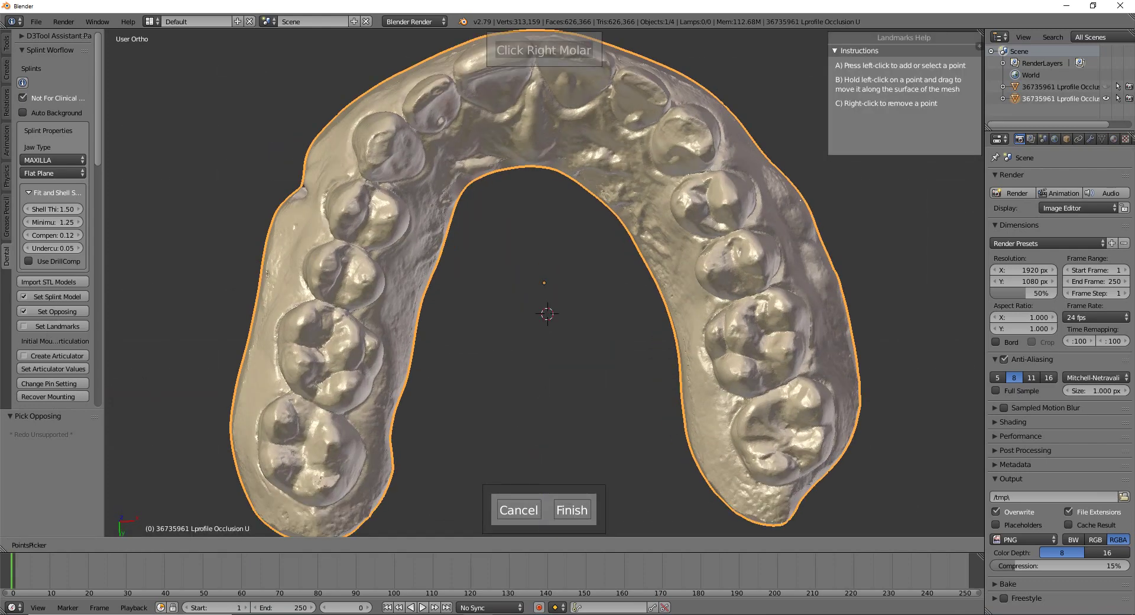
pyautogui.click(349, 344)
pyautogui.click(736, 331)
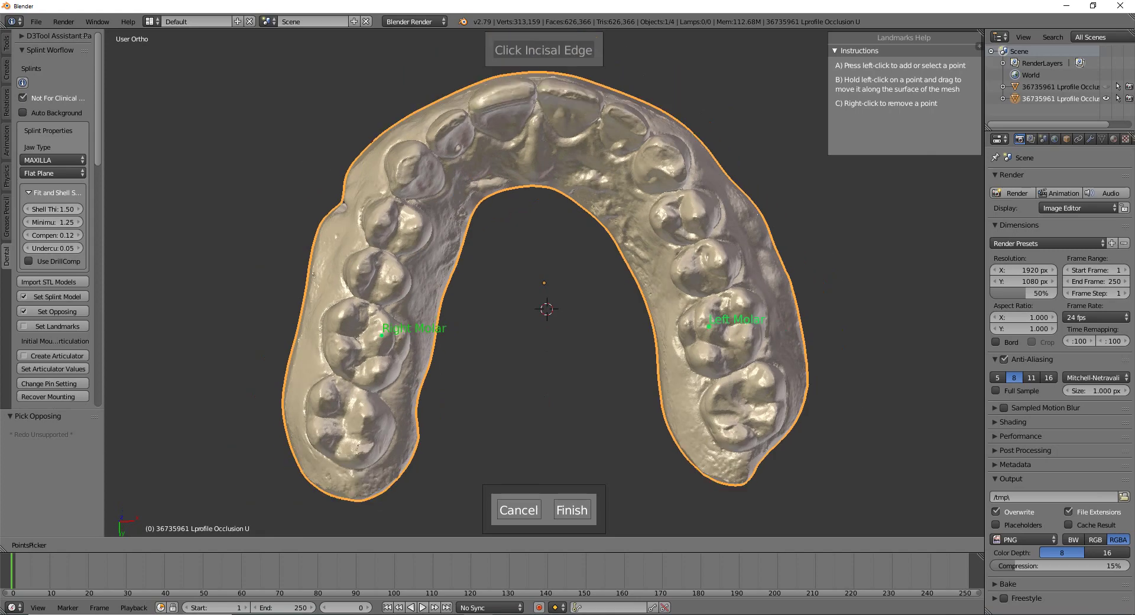
pyautogui.click(547, 87)
pyautogui.click(535, 107)
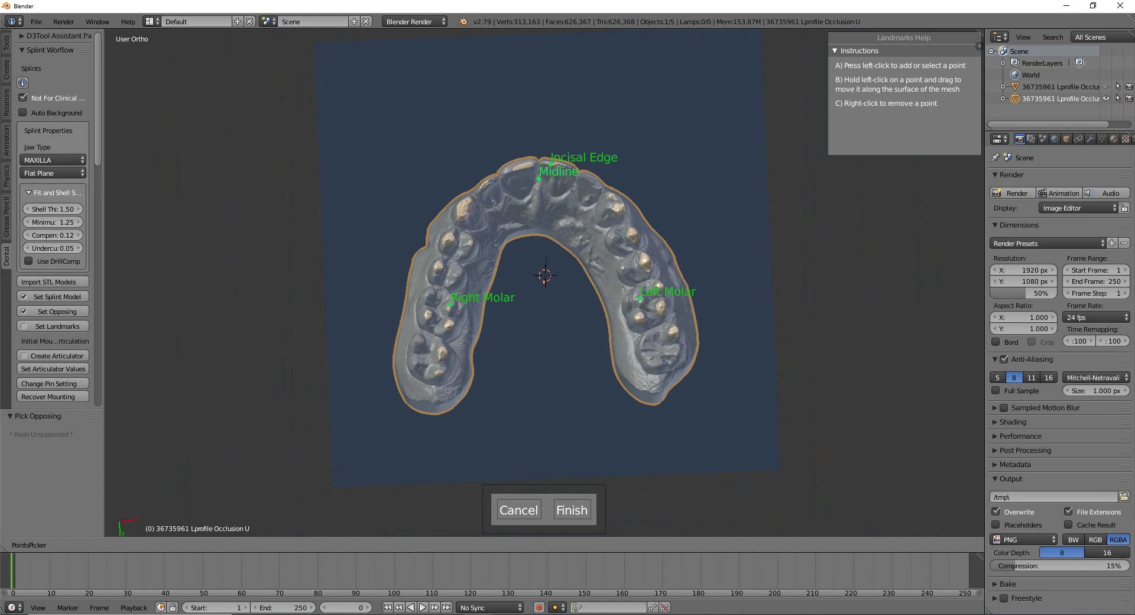
# Refine the Midline landmark, move the Incisal Edge landmark onto the right central incisor's edge, and finish the landmark placement
pyautogui.moveTo(539, 179)
pyautogui.mouseDown()
pyautogui.moveTo(561, 192)
pyautogui.moveTo(537, 181)
pyautogui.mouseUp()
pyautogui.scroll(1, 538, 181)
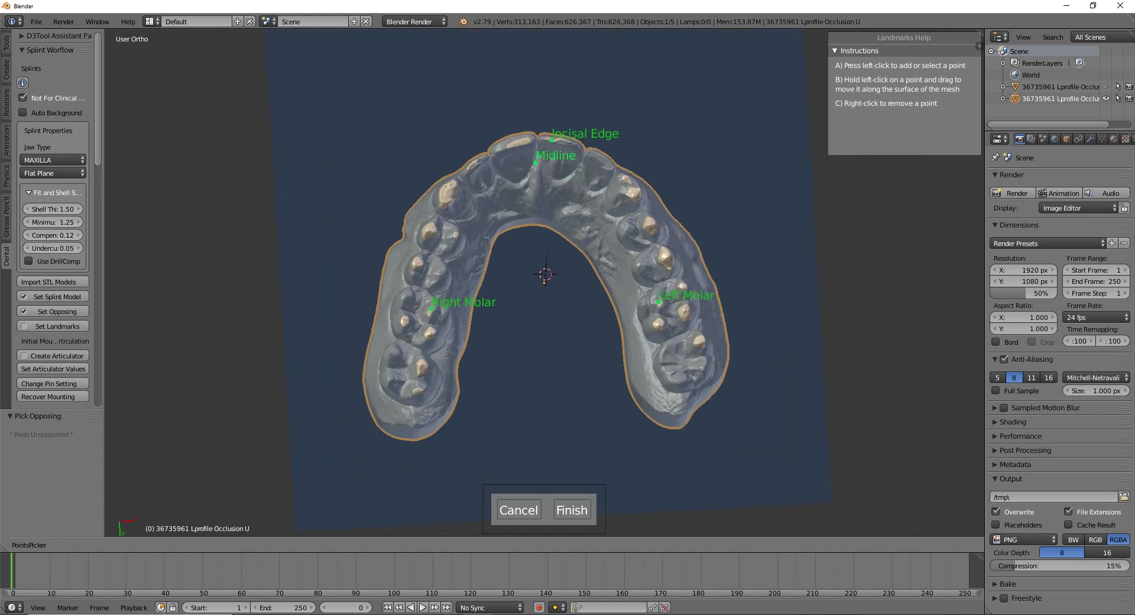
pyautogui.moveTo(551, 140); pyautogui.dragTo(515, 142)
pyautogui.scroll(-3, 516, 142)
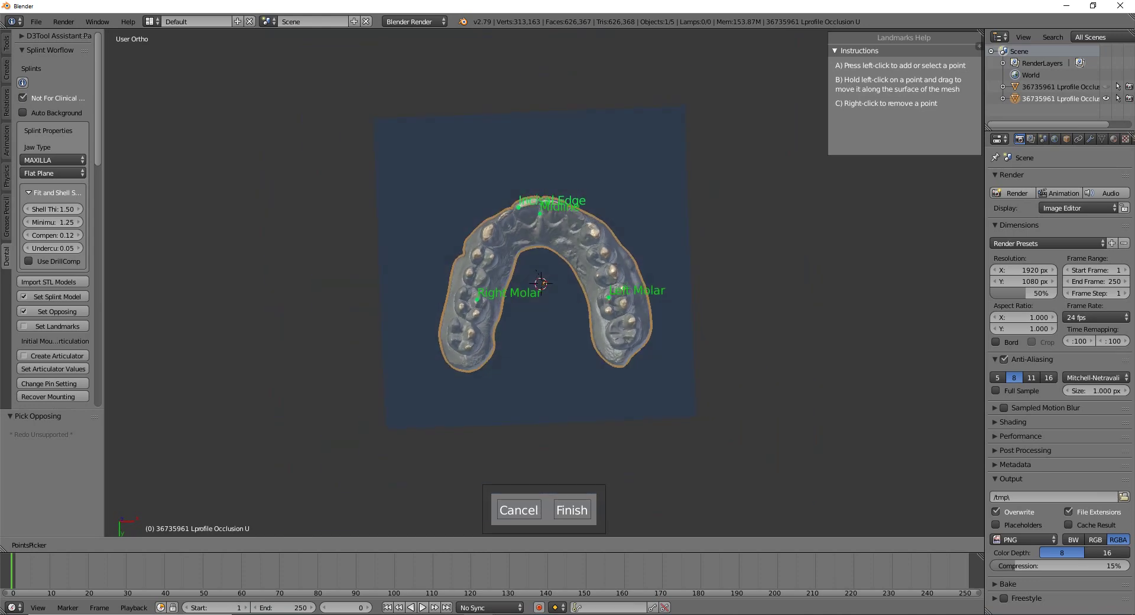
pyautogui.scroll(2, 542, 284)
pyautogui.moveTo(507, 174); pyautogui.dragTo(531, 166)
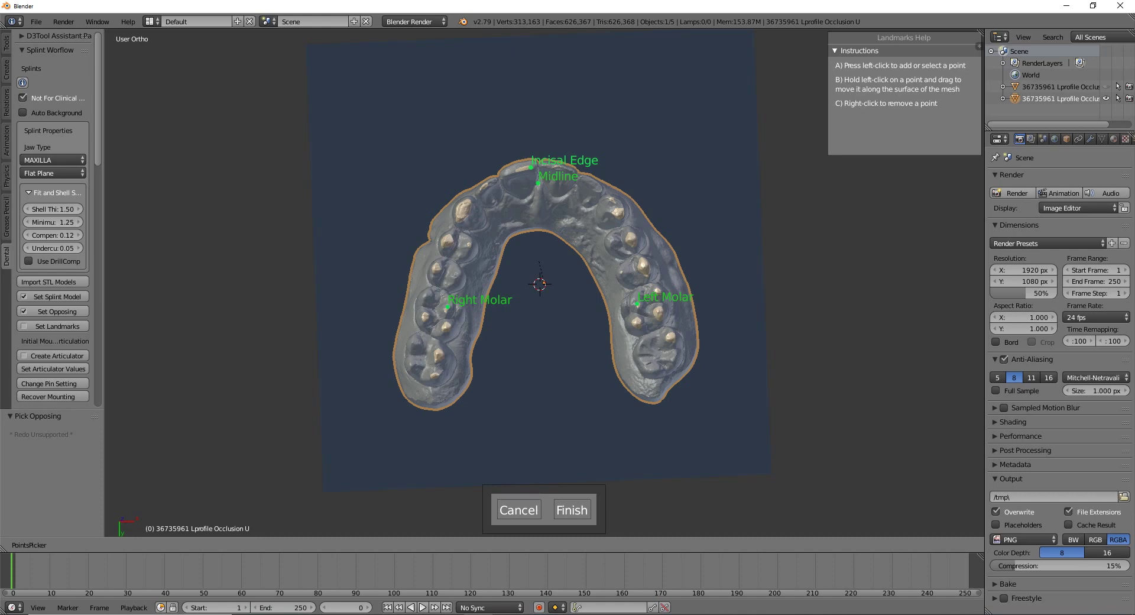
pyautogui.moveTo(530, 166); pyautogui.dragTo(518, 170)
pyautogui.moveTo(519, 177); pyautogui.dragTo(547, 271, button='middle')
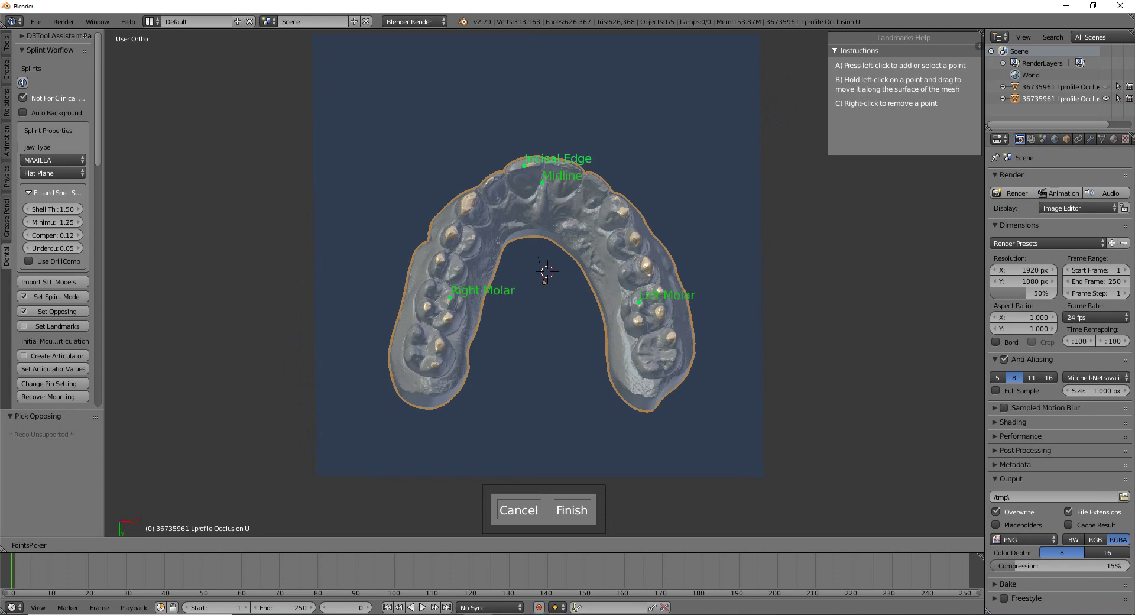
pyautogui.click(577, 510)
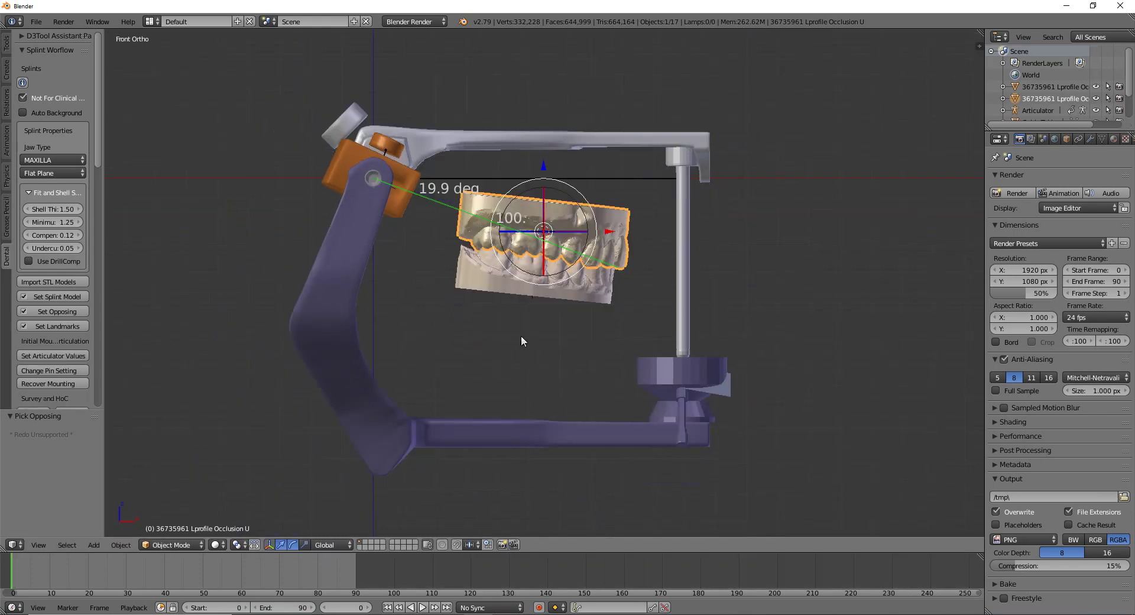
# Examine how the upper and lower models are mounted in the articulator from the front, side and above
pyautogui.moveTo(732, 346); pyautogui.dragTo(586, 355, button='middle')
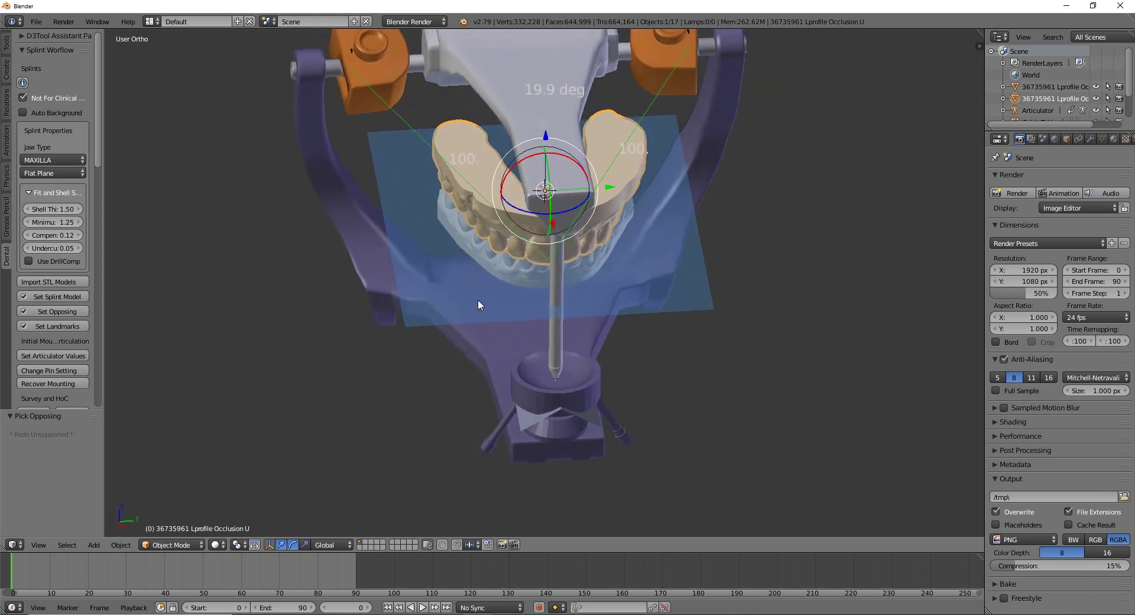
pyautogui.moveTo(477, 299); pyautogui.dragTo(484, 431, button='middle')
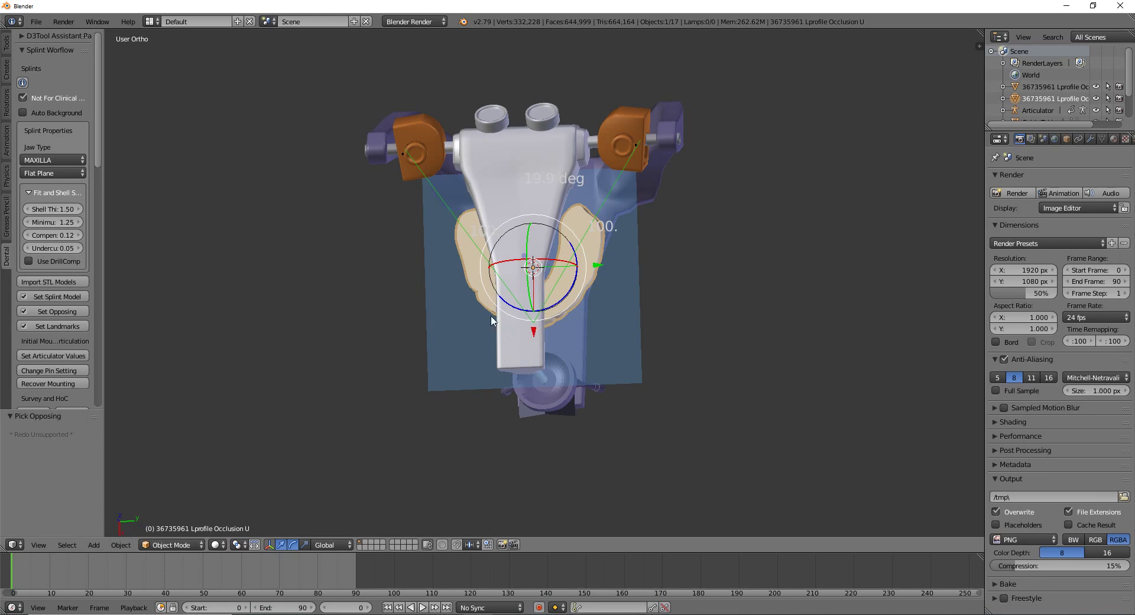
pyautogui.moveTo(494, 322); pyautogui.dragTo(525, 220, button='middle')
pyautogui.scroll(4, 621, 314)
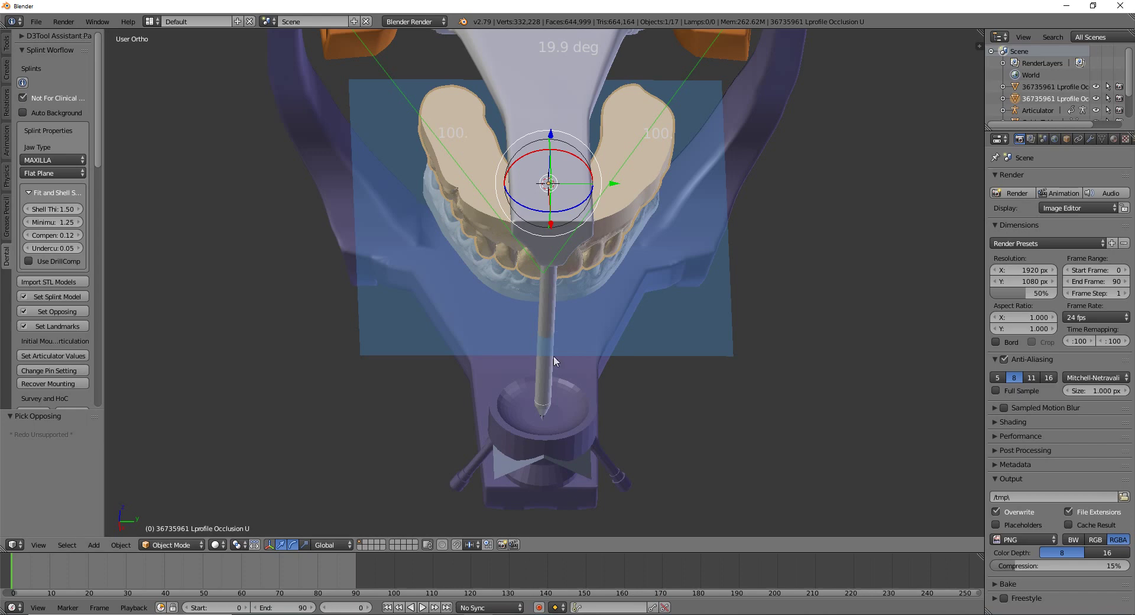
pyautogui.moveTo(553, 356); pyautogui.dragTo(666, 294, button='middle')
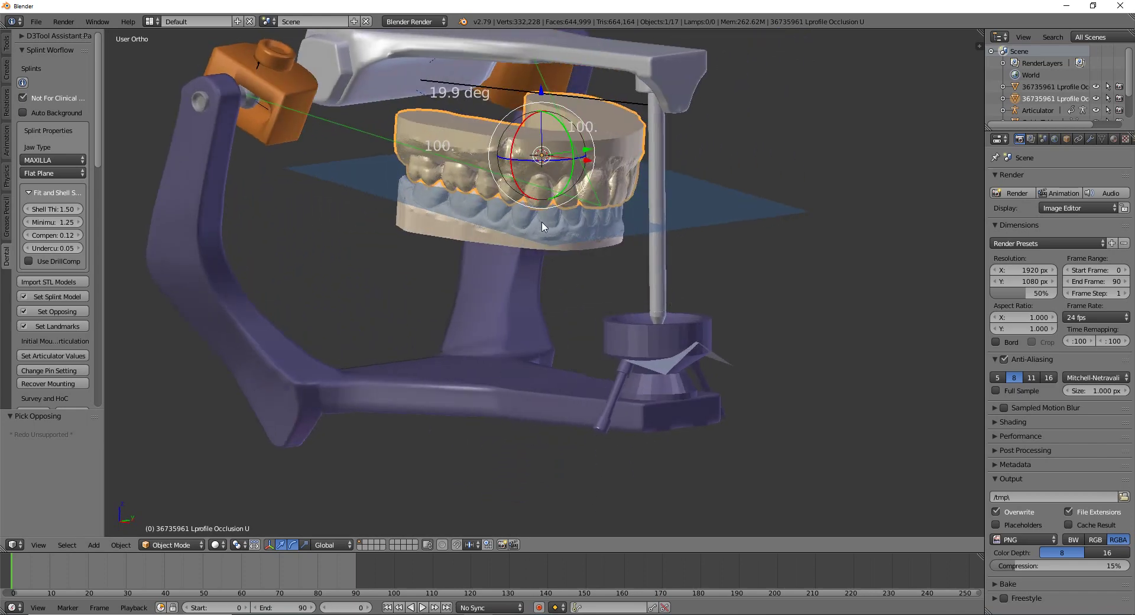
pyautogui.moveTo(543, 224); pyautogui.dragTo(557, 234, button='middle')
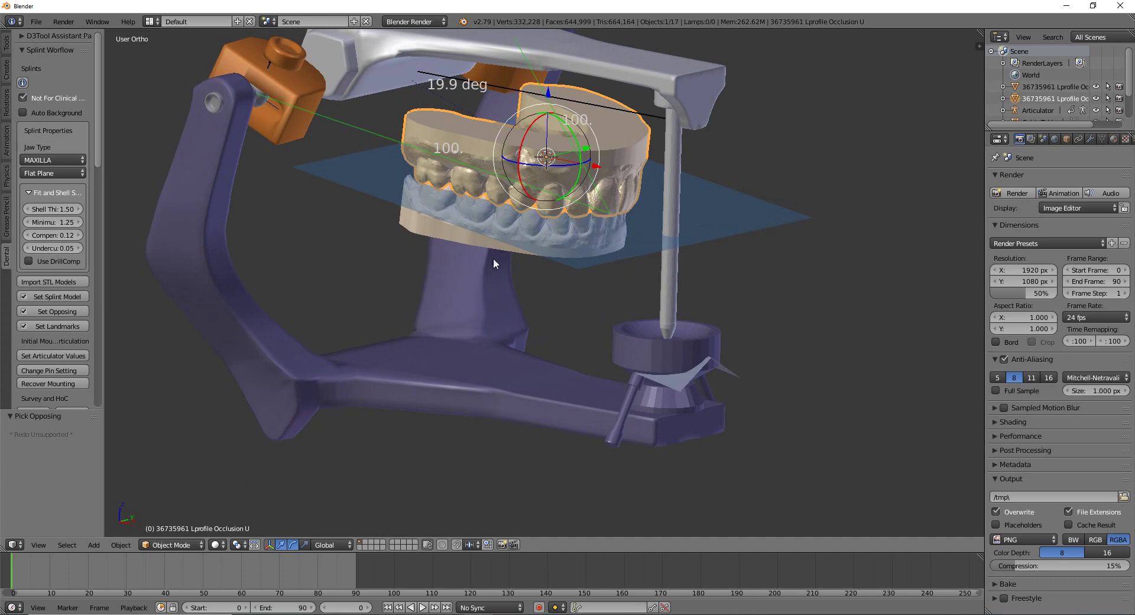
pyautogui.moveTo(597, 323); pyautogui.dragTo(617, 250, button='middle')
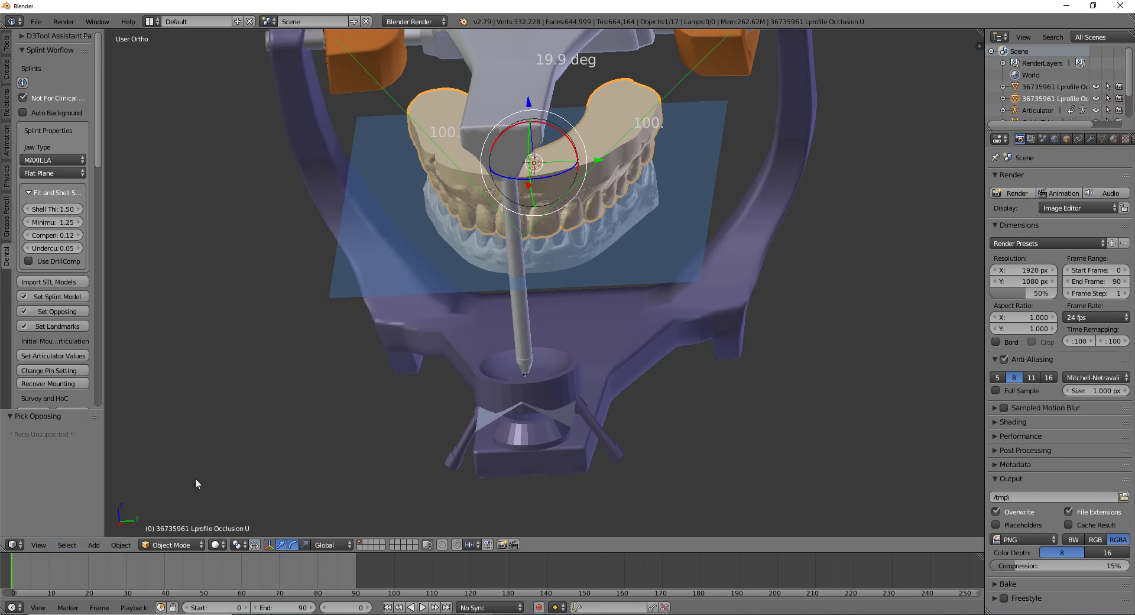
pyautogui.scroll(-2, 557, 218)
pyautogui.moveTo(544, 222); pyautogui.dragTo(506, 229, button='middle')
pyautogui.scroll(1, 507, 229)
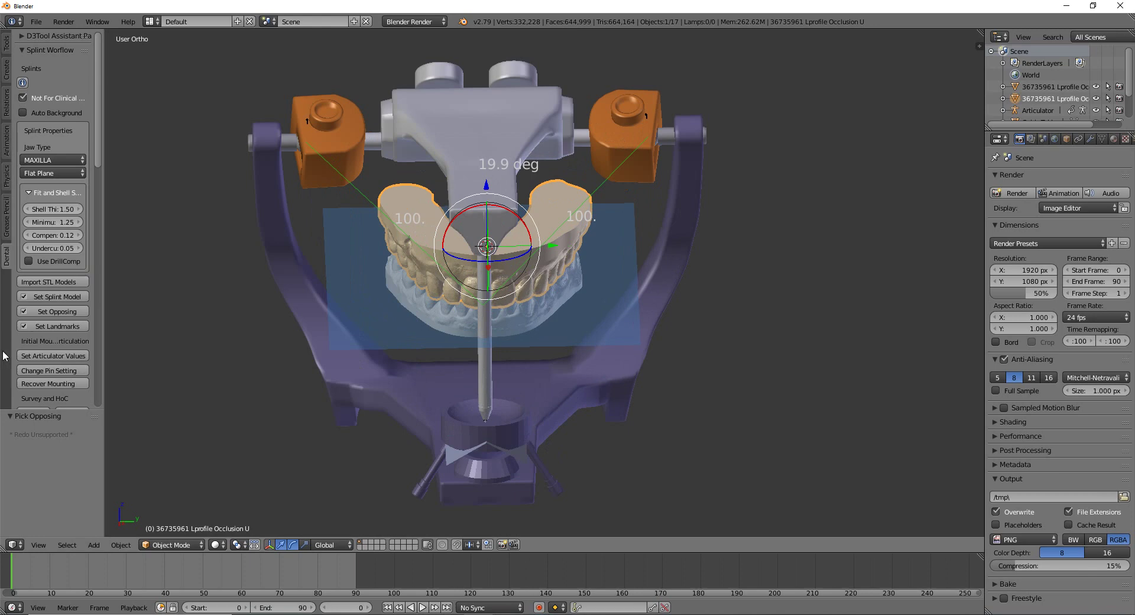
# Open the bite by changing the articulator pin setting to 5.00
pyautogui.click(46, 371)
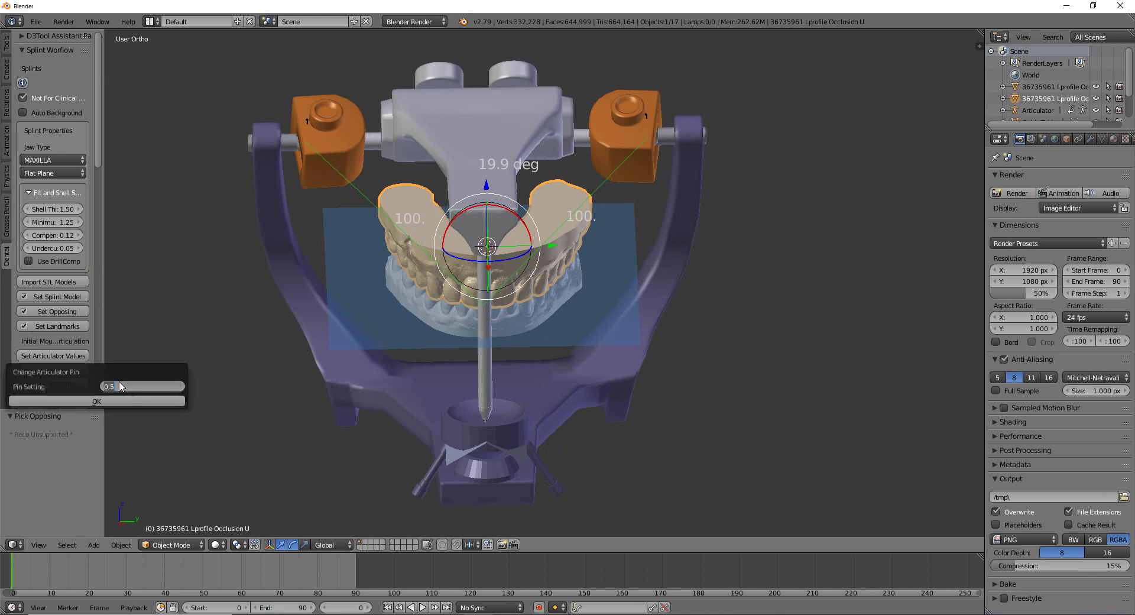
pyautogui.click(69, 402)
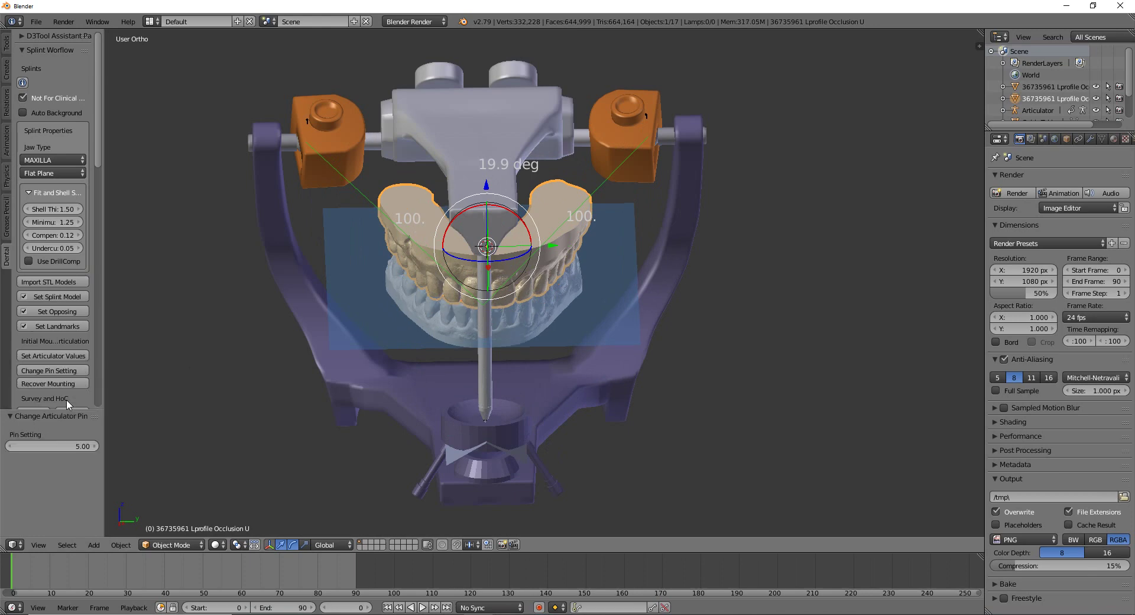
pyautogui.moveTo(452, 222); pyautogui.dragTo(449, 293, button='middle')
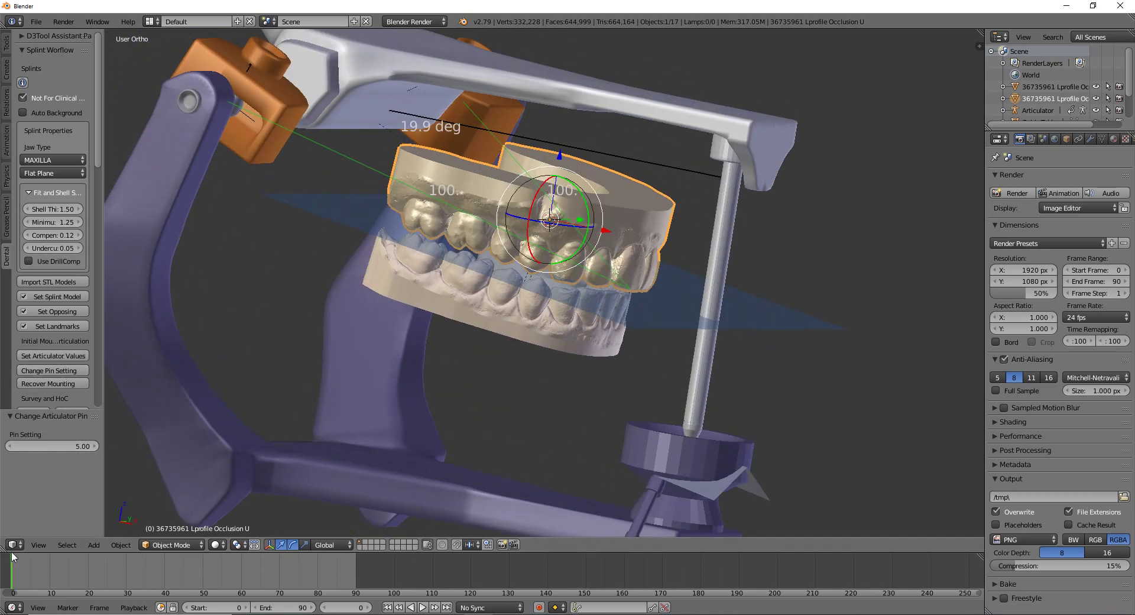
# Apply the articulator values with condyle width 110, condyle angle 25 and Bennet angle 7.50, briefly play the jaw motion, and return to frame 0
pyautogui.click(54, 355)
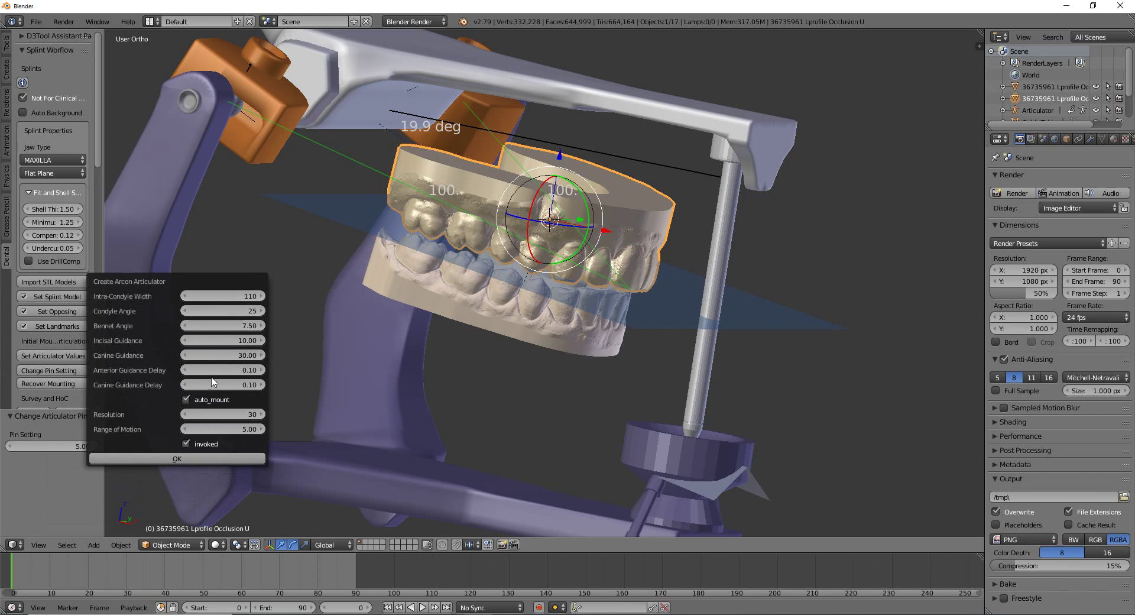
pyautogui.click(187, 459)
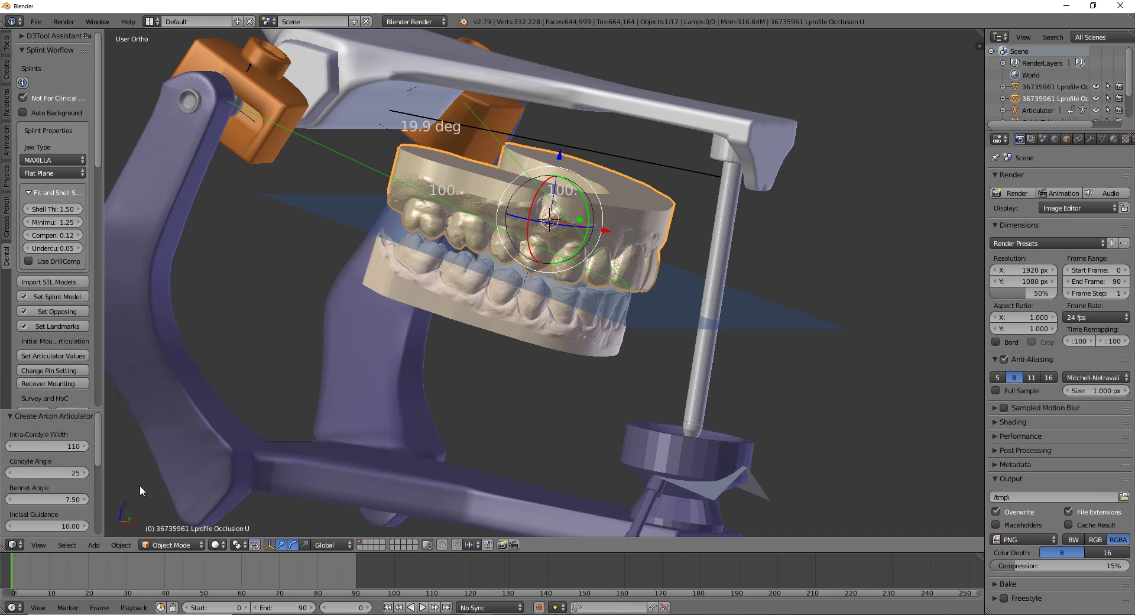
pyautogui.hotkey('alt', 'a')
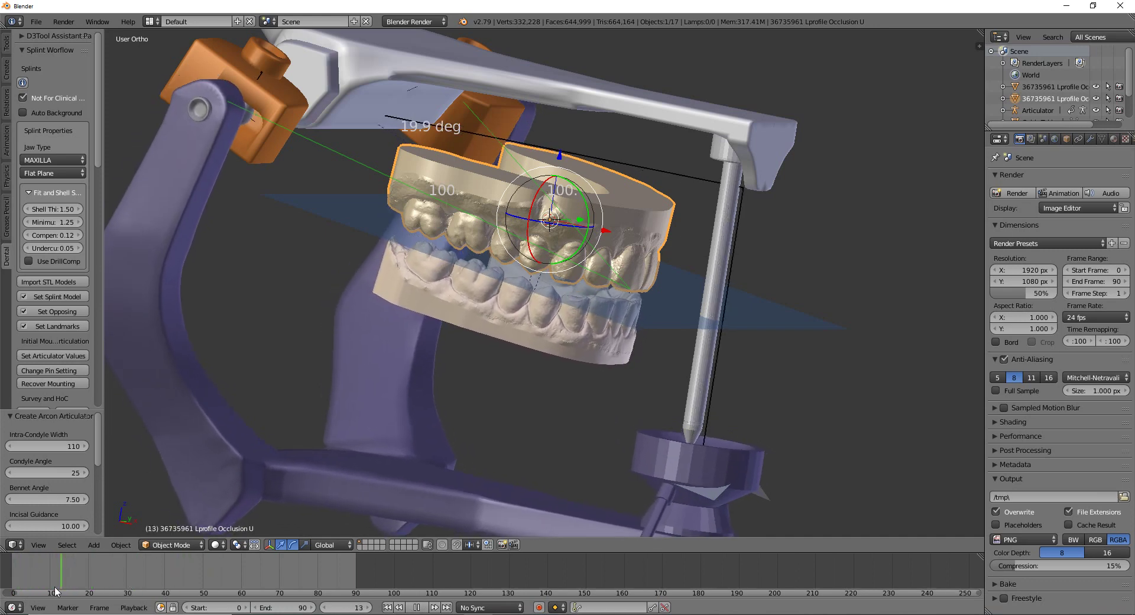
pyautogui.click(8, 586)
pyautogui.hotkey('alt', 'a')
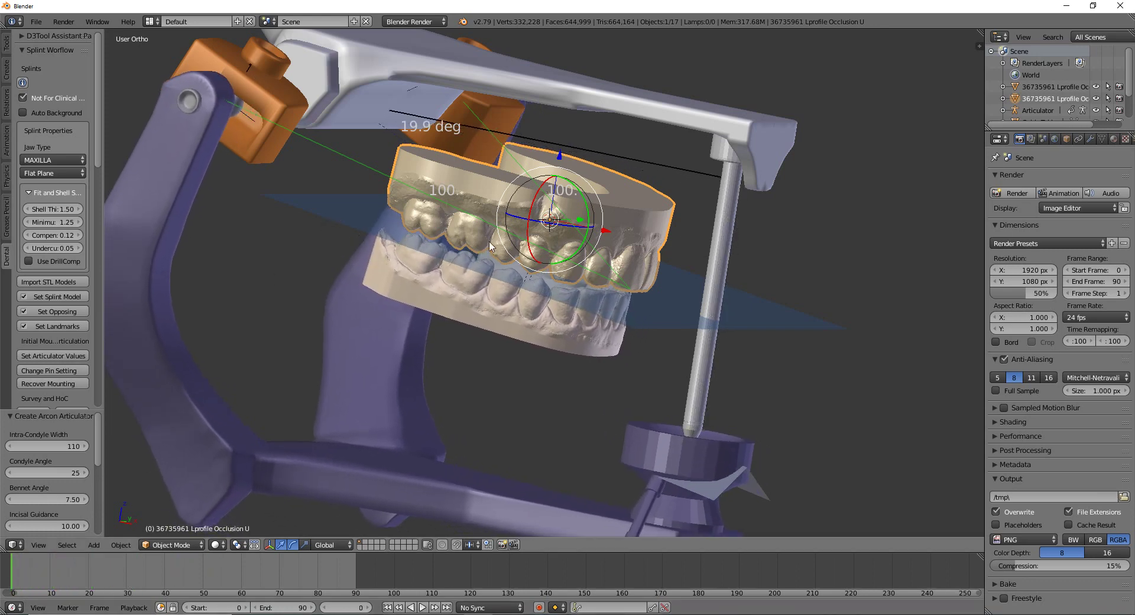
# Hide the articulator's purple bottom frame and its upper arm with the incisal pin
pyautogui.moveTo(491, 247); pyautogui.dragTo(514, 277, button='middle')
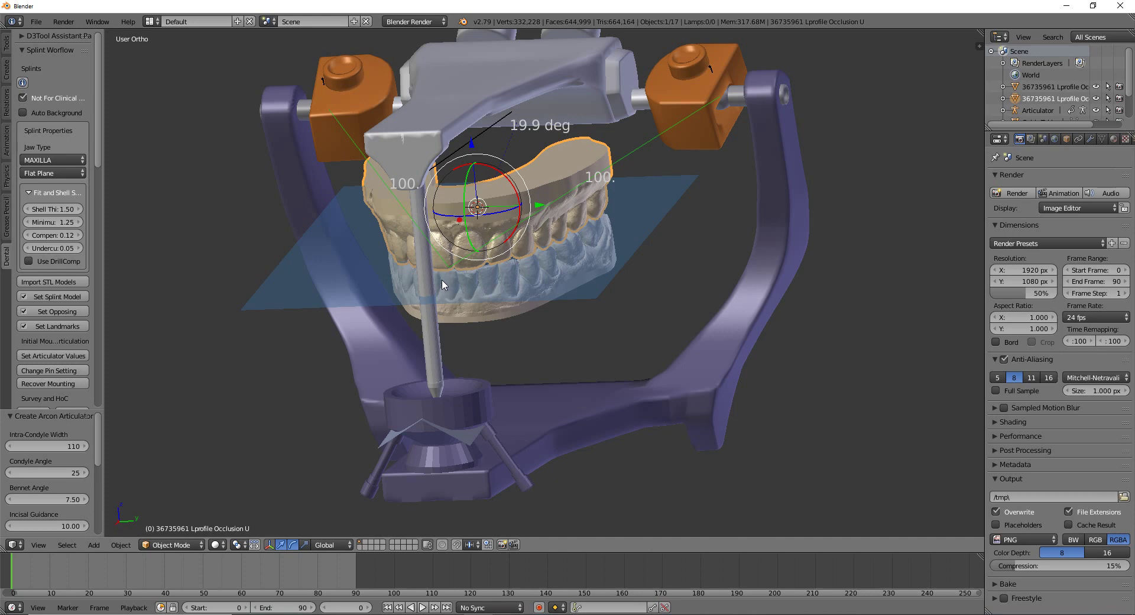
pyautogui.click(459, 412)
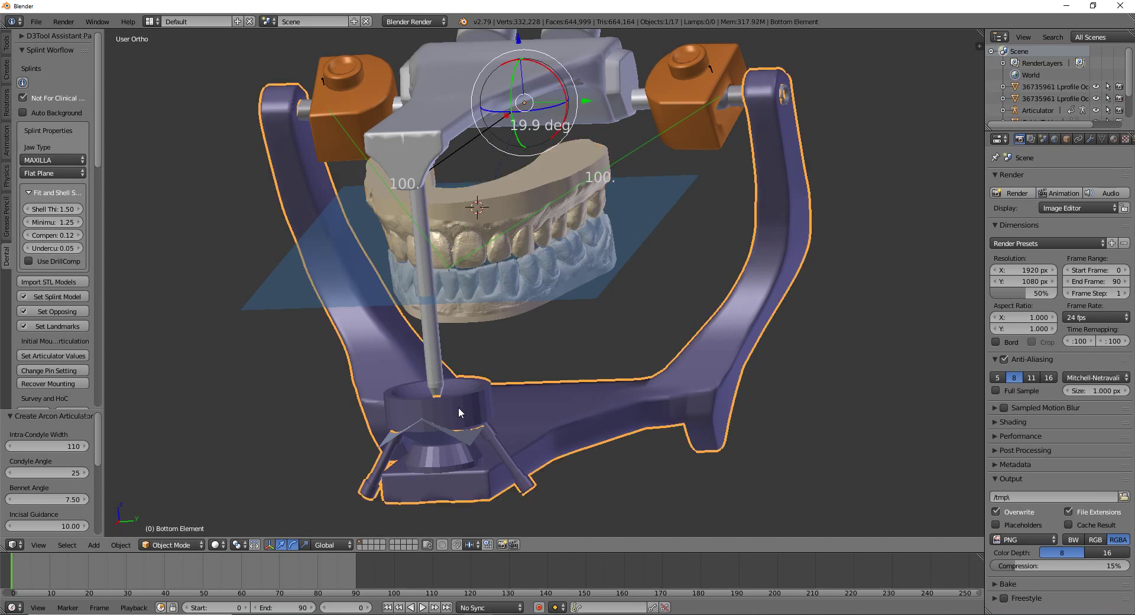
pyautogui.moveTo(452, 402); pyautogui.dragTo(452, 374, button='middle')
pyautogui.press('h')
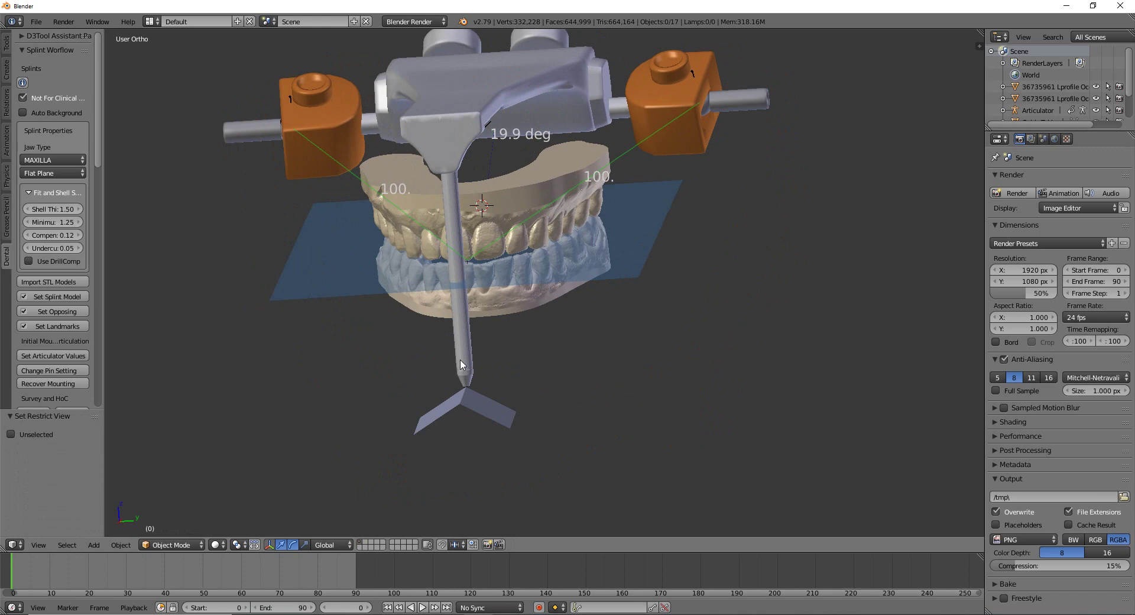
pyautogui.click(461, 364)
pyautogui.press('h')
# Hide both orange condylar housings and the left and right condyle shafts, leaving the models and guide lines
pyautogui.click(341, 112)
pyautogui.press('h')
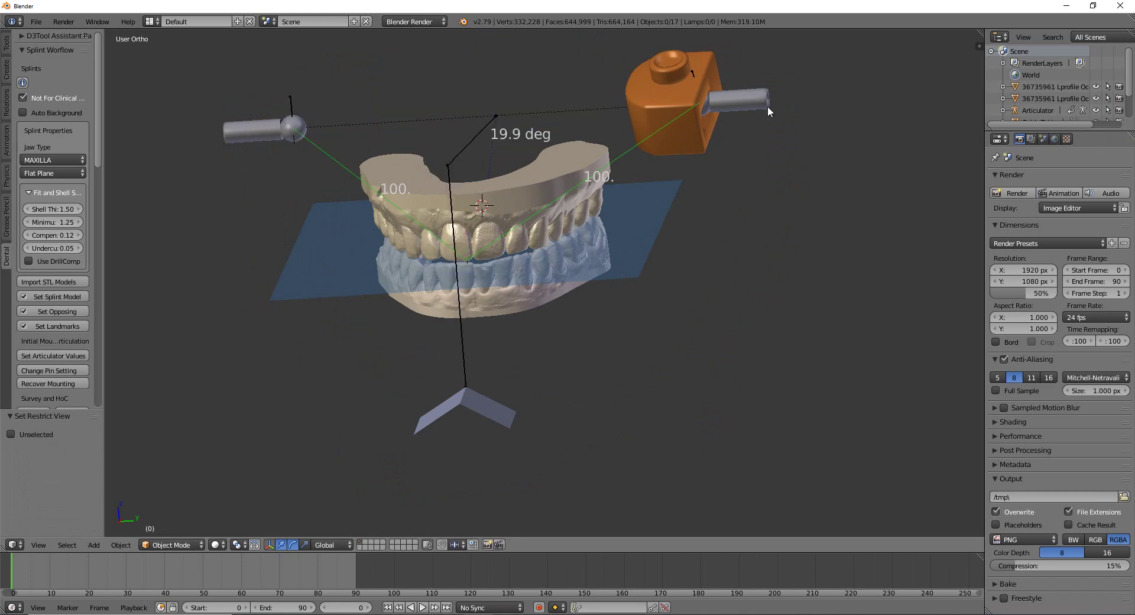
pyautogui.click(682, 137)
pyautogui.press('h')
pyautogui.click(511, 194)
pyautogui.moveTo(511, 193); pyautogui.dragTo(512, 217, button='middle')
pyautogui.click(710, 71)
pyautogui.press('h')
pyautogui.click(226, 87)
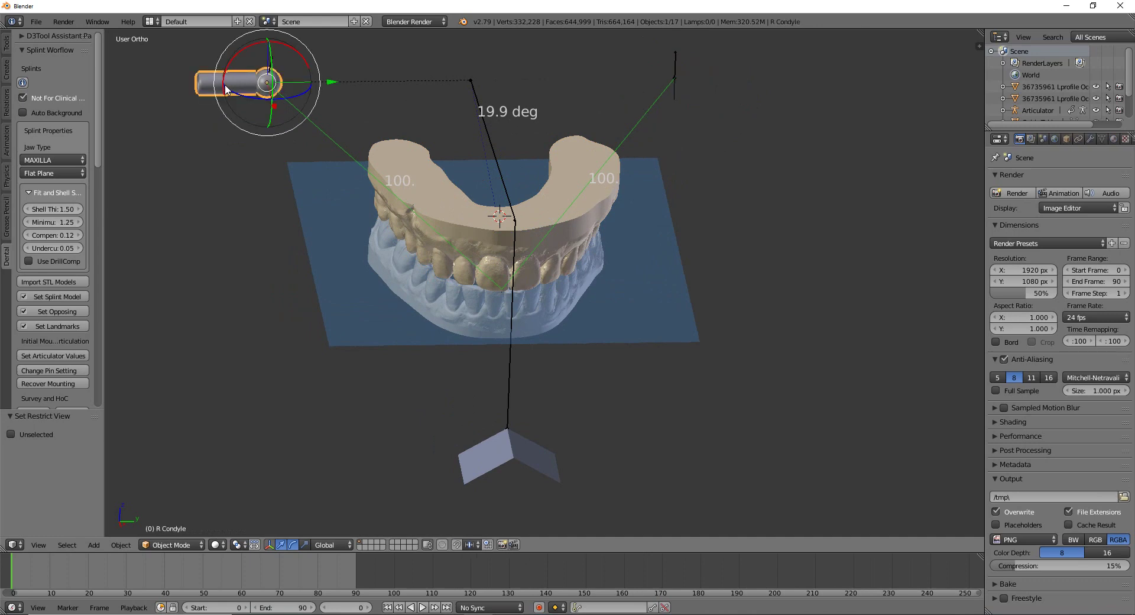
pyautogui.press('h')
# Select the Articulator armature and examine the lines between the condyles and incisors and the occlusal plane from several angles
pyautogui.click(499, 158)
pyautogui.moveTo(513, 303); pyautogui.dragTo(527, 275, button='middle')
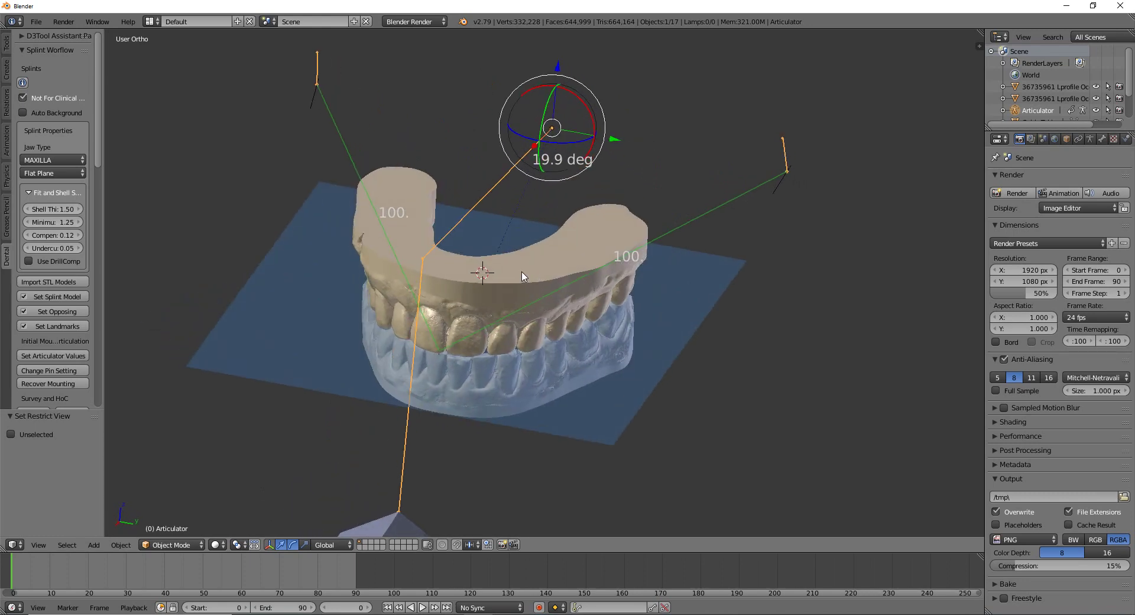
pyautogui.moveTo(470, 234); pyautogui.dragTo(399, 295, button='middle')
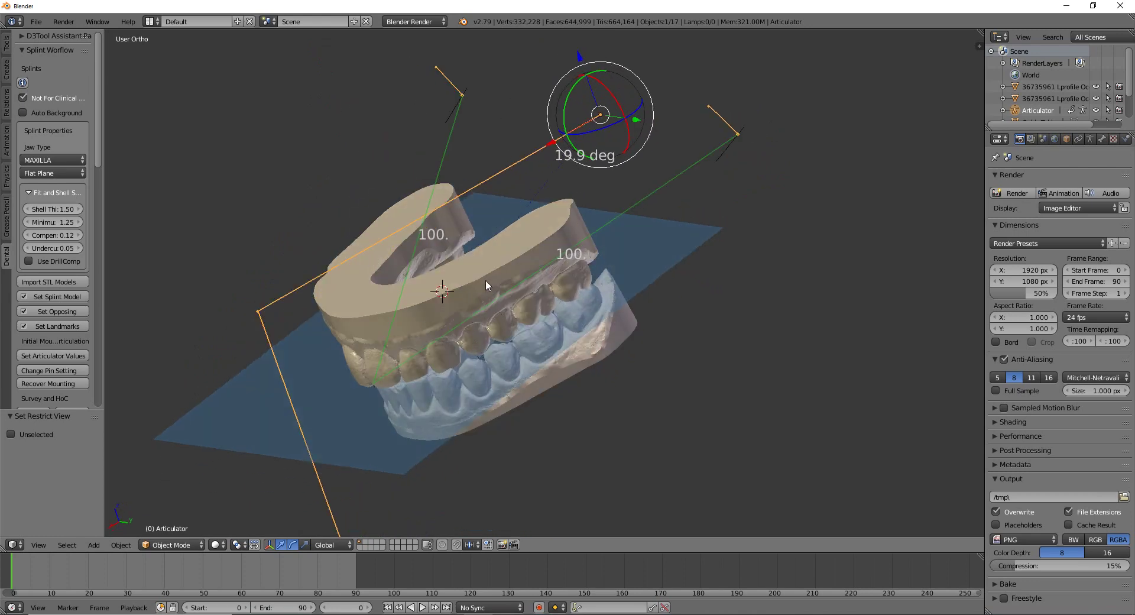
pyautogui.moveTo(421, 263); pyautogui.dragTo(678, 192, button='middle')
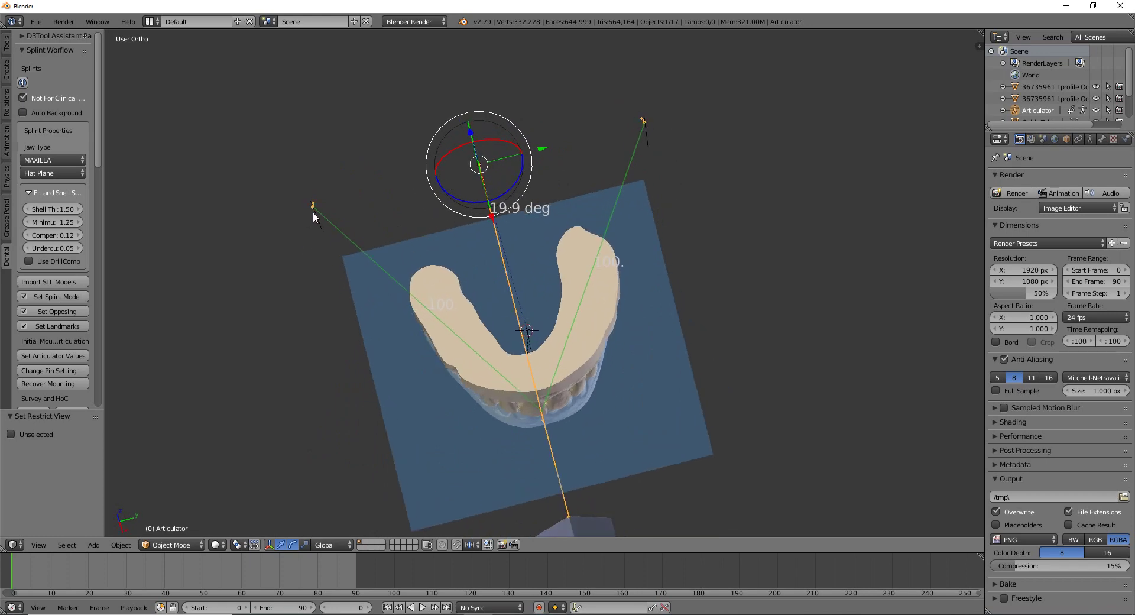
pyautogui.press('ctrl')
pyautogui.moveTo(755, 351); pyautogui.dragTo(482, 311, button='middle')
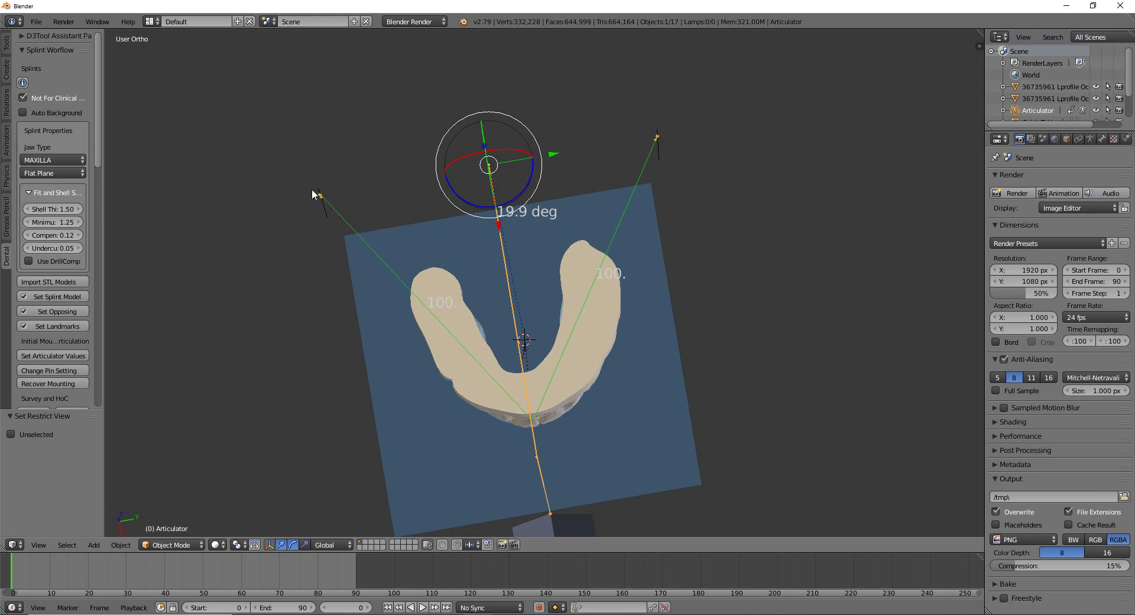
pyautogui.scroll(2, 317, 196)
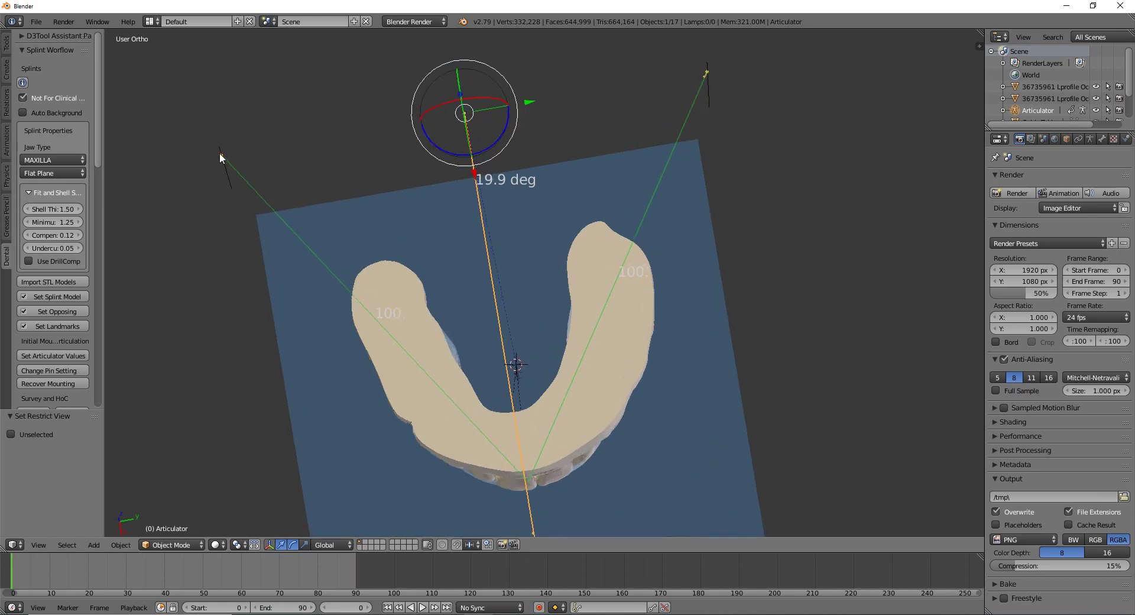
pyautogui.scroll(-2, 479, 246)
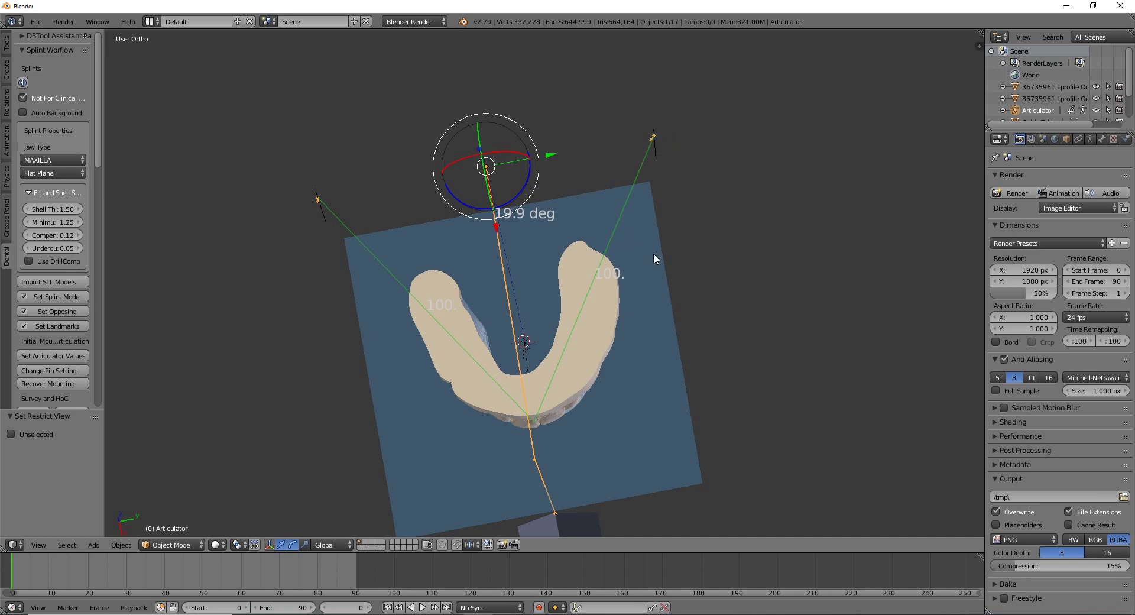
pyautogui.scroll(1, 527, 276)
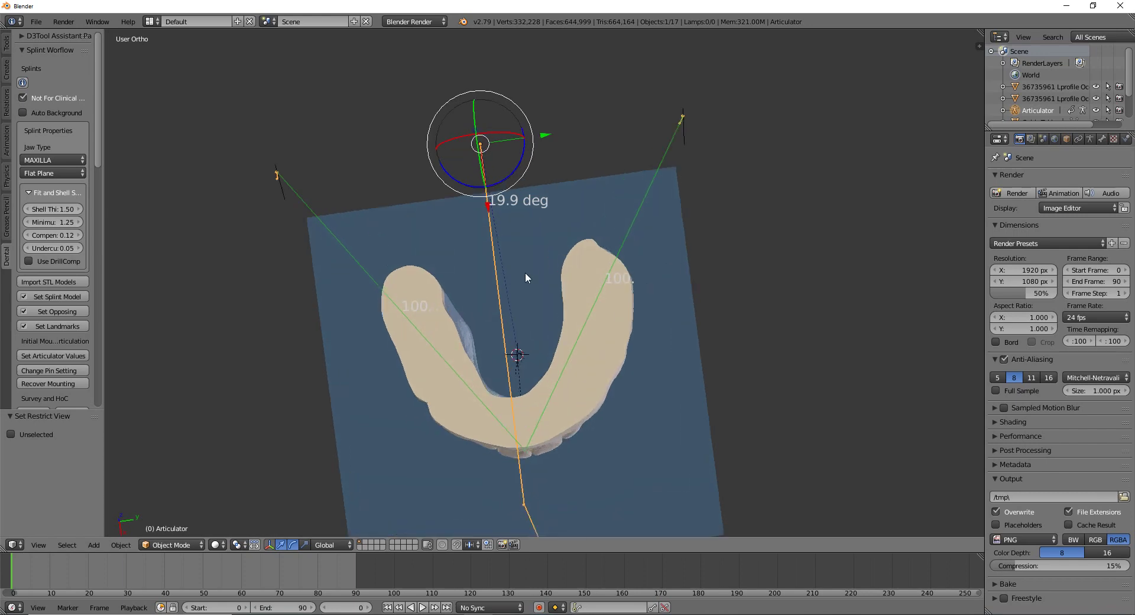
pyautogui.moveTo(545, 319); pyautogui.dragTo(472, 251, button='middle')
pyautogui.scroll(1, 472, 251)
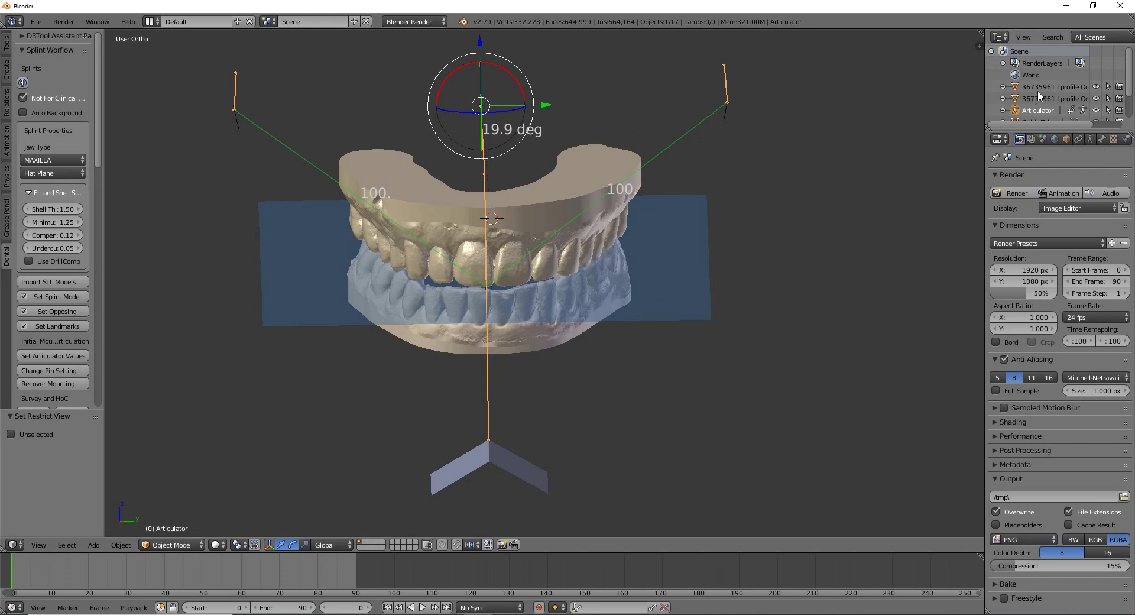
# Open the system console, highlight the last dependency cycle message about the left and right condyles, and return to the articulator scene
pyautogui.click(95, 21)
pyautogui.click(130, 93)
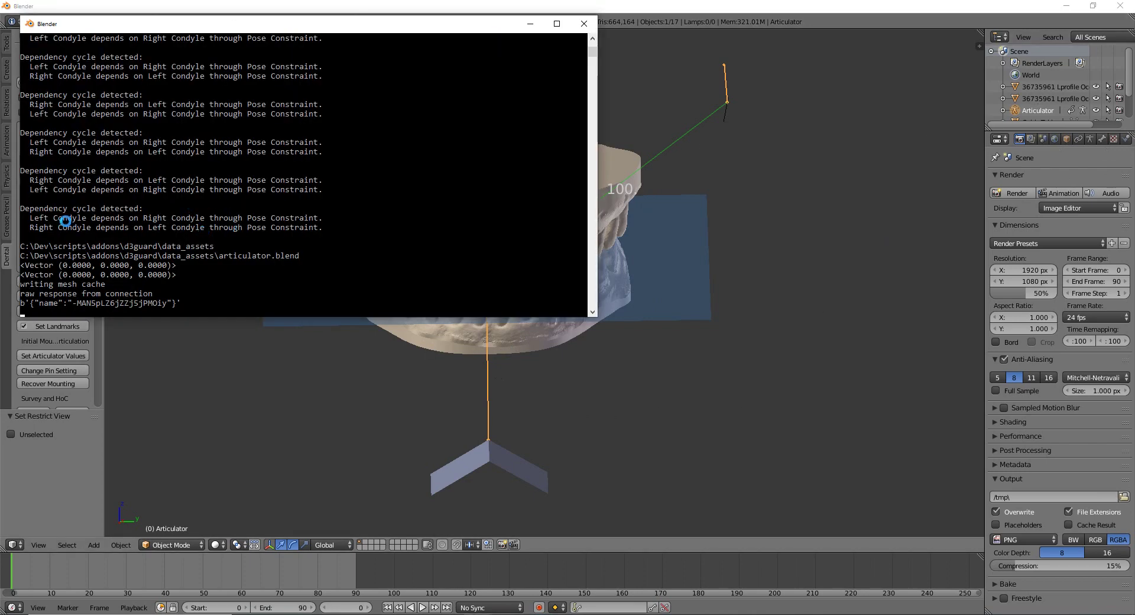
pyautogui.moveTo(20, 208); pyautogui.dragTo(317, 229)
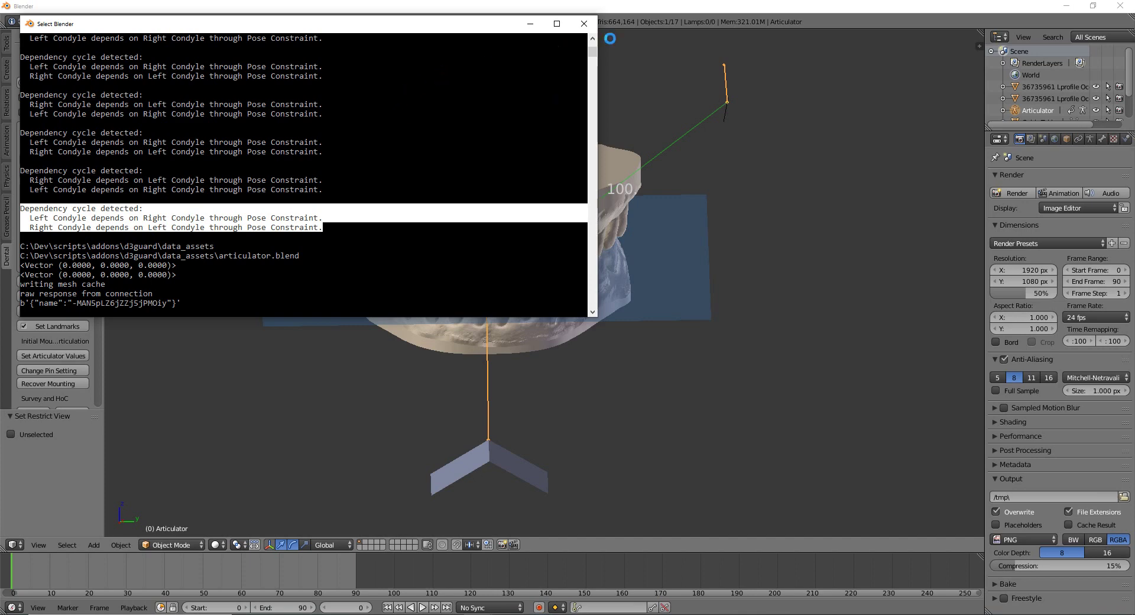
pyautogui.click(733, 105)
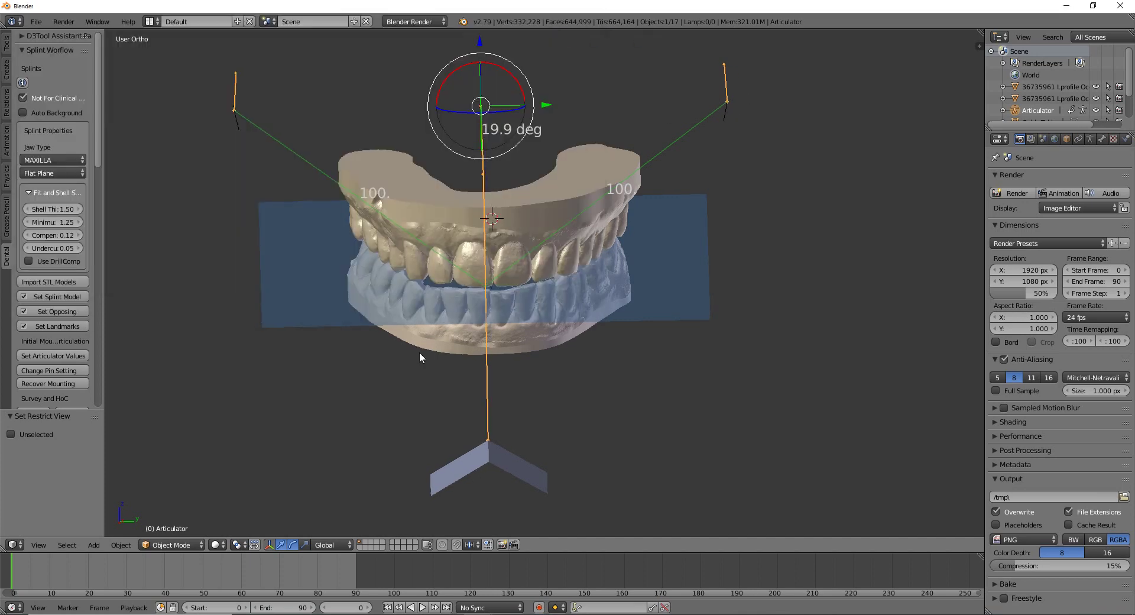
# Play the jaw motion from an oblique view, return to frame 0, and examine the incisal pin tip on the guide table up close
pyautogui.moveTo(433, 337); pyautogui.dragTo(485, 353, button='middle')
pyautogui.hotkey('alt', 'a')
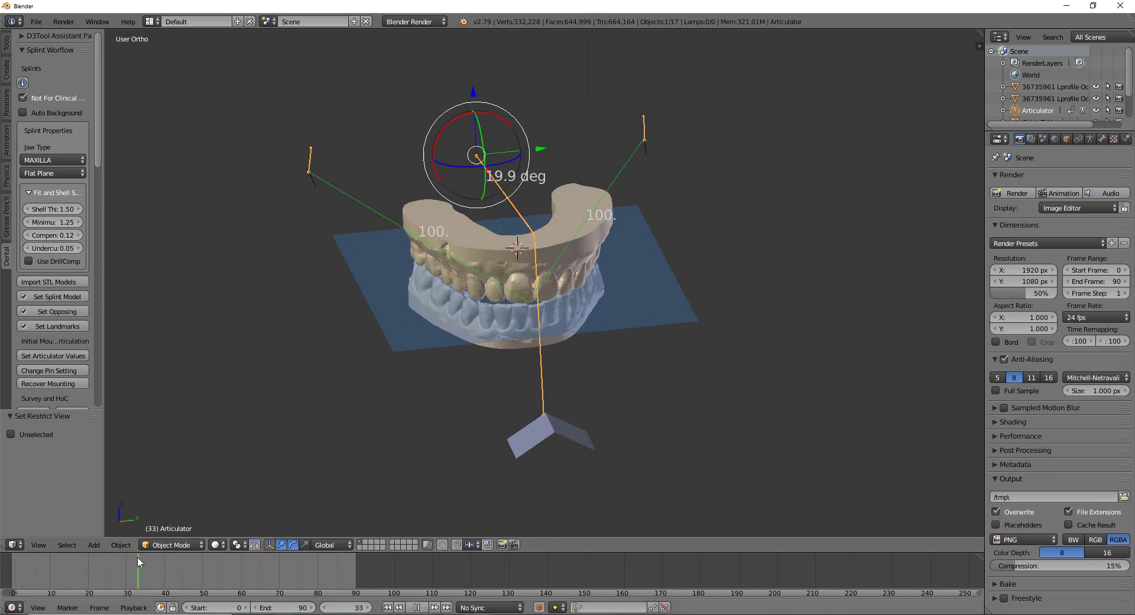
pyautogui.click(12, 594)
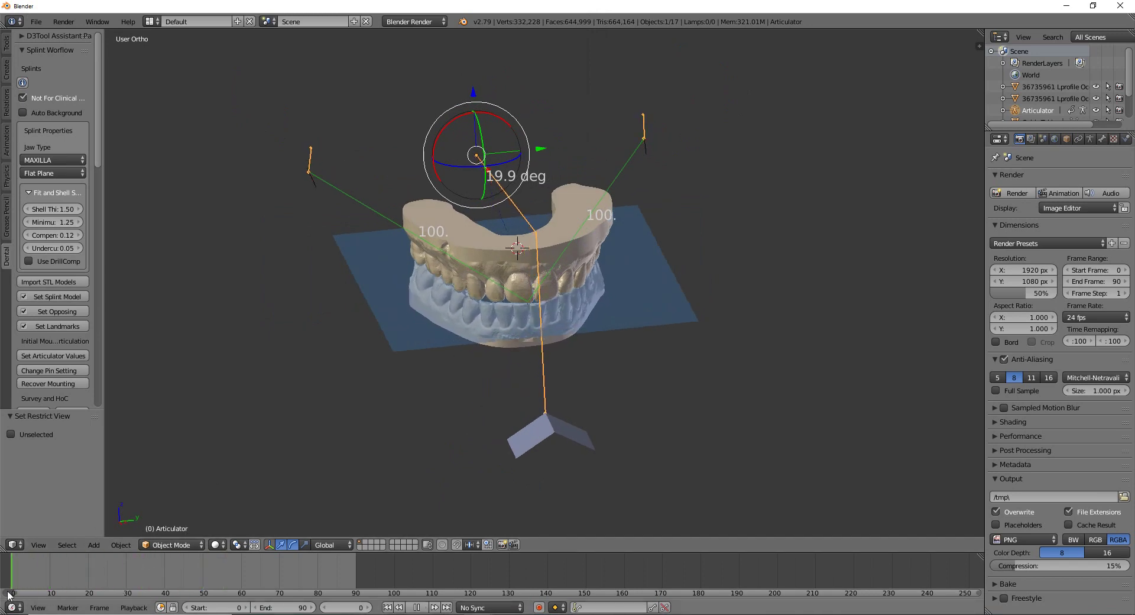
pyautogui.hotkey('alt', 'a')
pyautogui.scroll(6, 496, 381)
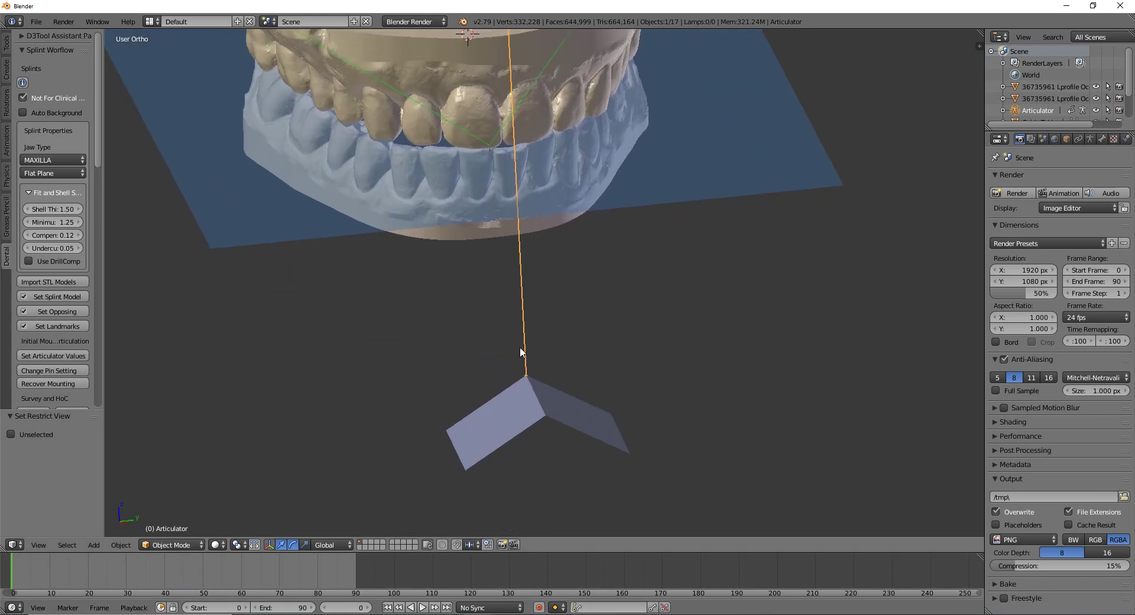
pyautogui.scroll(3, 520, 351)
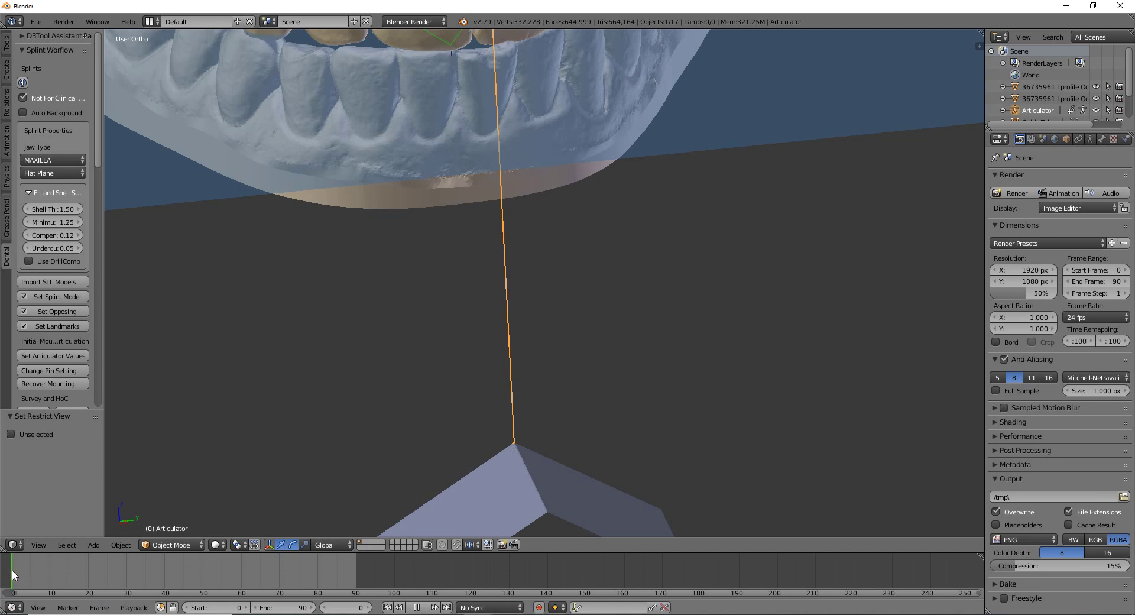
# Scrub and replay the jaw motion to watch the pin tip travel along the incisal guide table, and go back to frame 0
pyautogui.moveTo(11, 569); pyautogui.dragTo(972, 593)
pyautogui.hotkey('alt', 'a')
pyautogui.press('Escape')
pyautogui.click(422, 607)
pyautogui.click(422, 607)
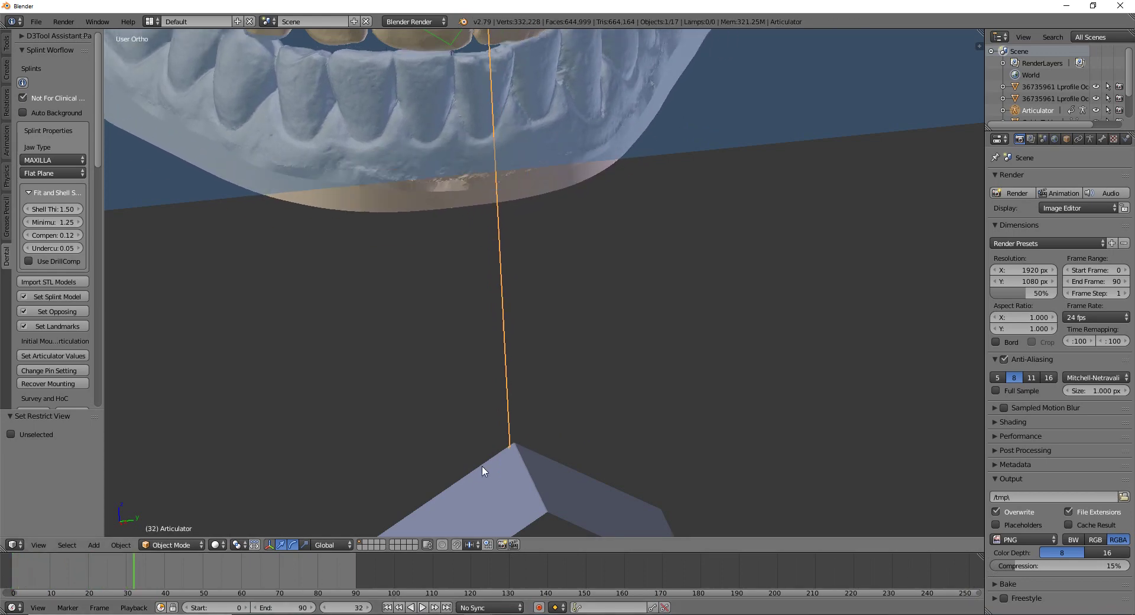
pyautogui.hotkey('shift', 'Left')
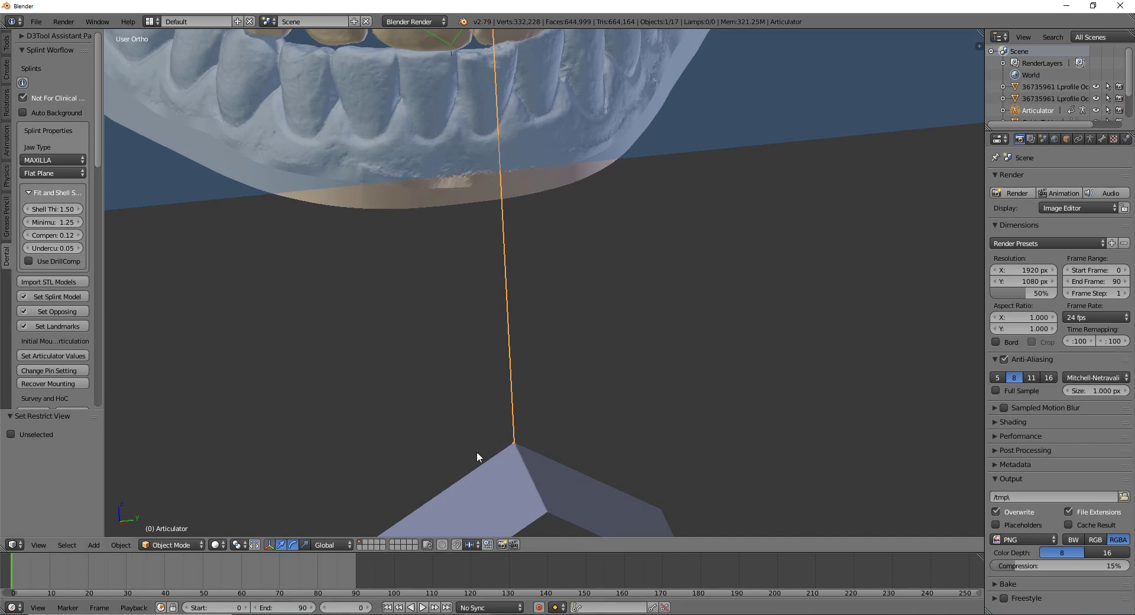
# Scrub the jaw motion to frame 47 and inspect the space between the upper and lower teeth from the front and side
pyautogui.scroll(-4, 545, 499)
pyautogui.moveTo(545, 499); pyautogui.dragTo(362, 360, button='middle')
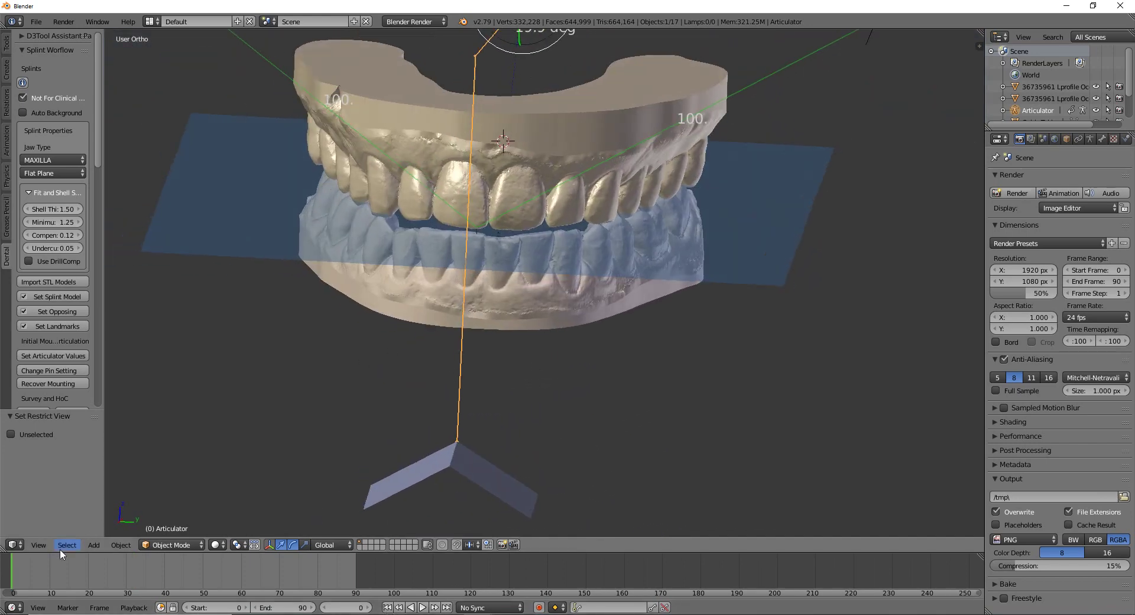
pyautogui.moveTo(14, 578); pyautogui.dragTo(191, 578)
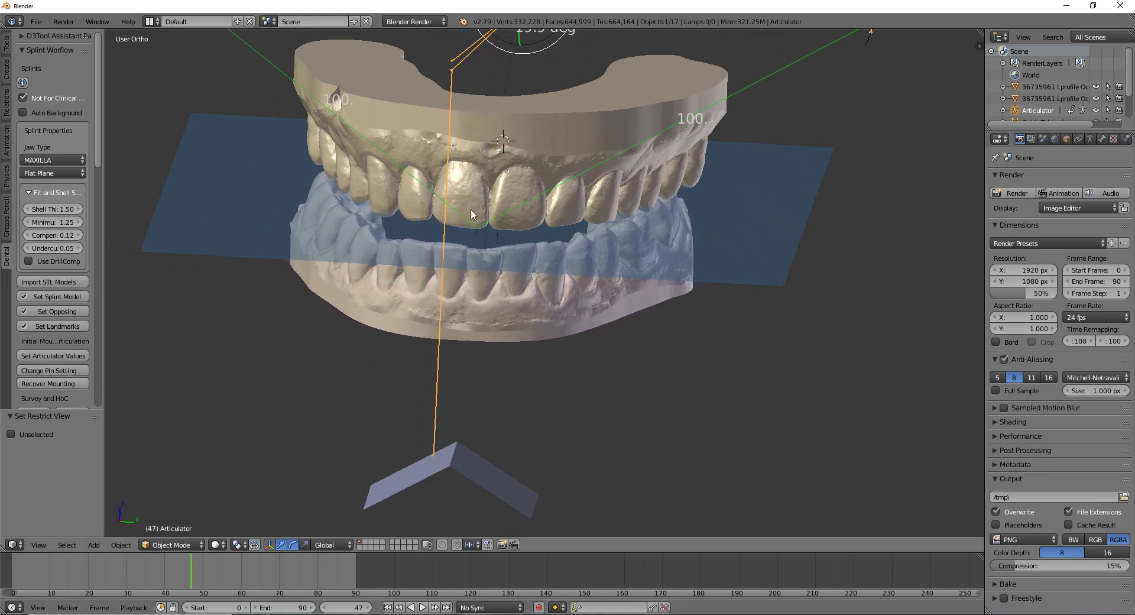
pyautogui.moveTo(471, 208)
pyautogui.mouseDown(button='middle')
pyautogui.moveTo(491, 195)
pyautogui.moveTo(468, 192)
pyautogui.mouseUp(button='middle')
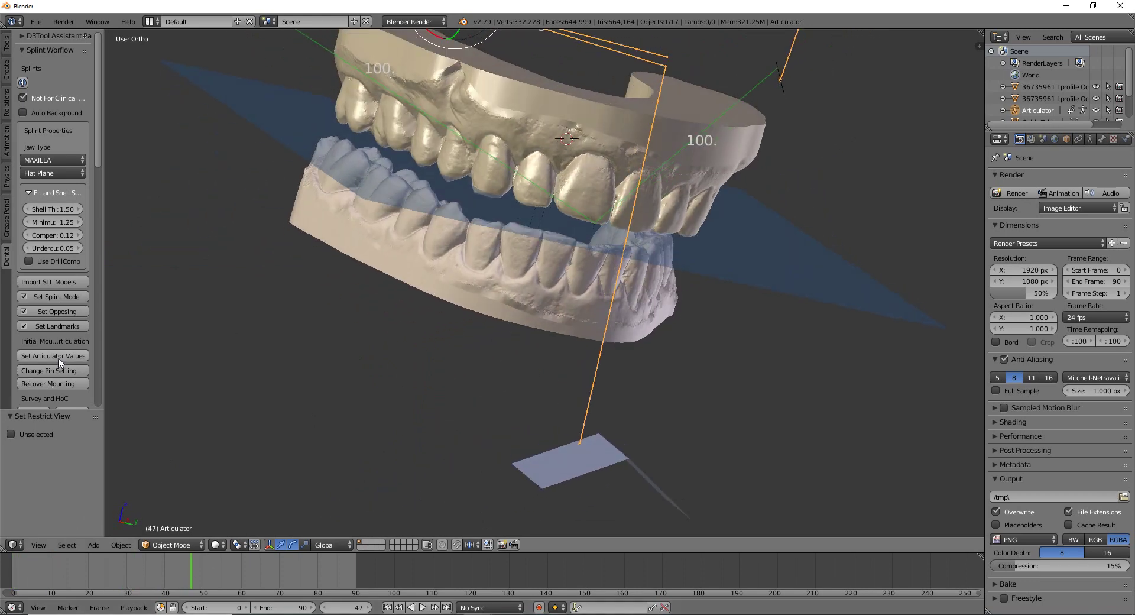
# Change the articulator pin setting to -1.00
pyautogui.click(49, 370)
pyautogui.hotkey('alt', 'Tab')
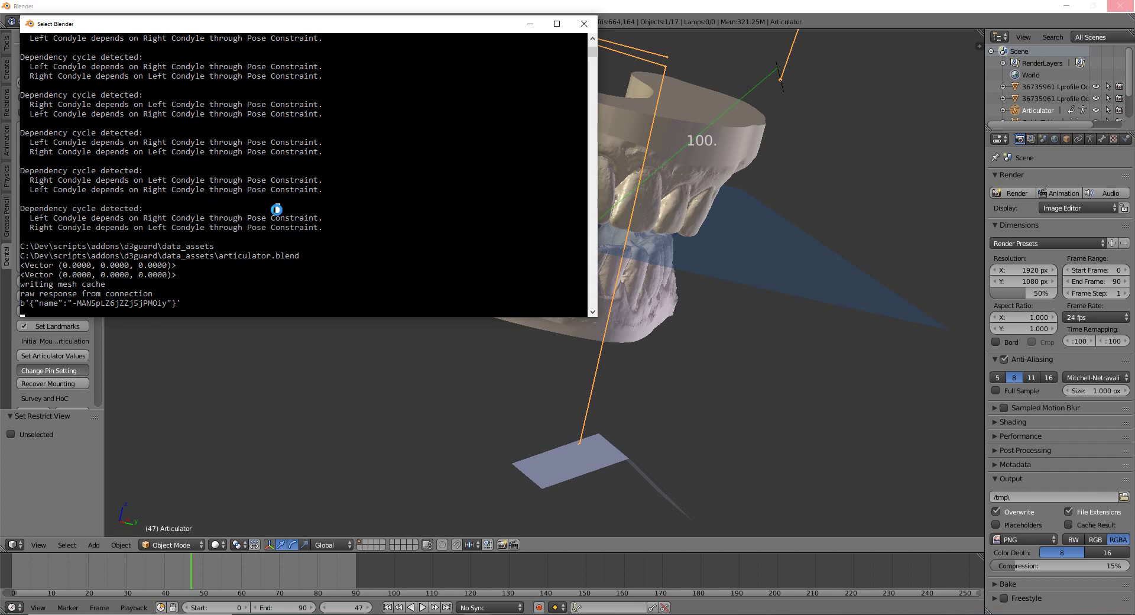
pyautogui.click(137, 391)
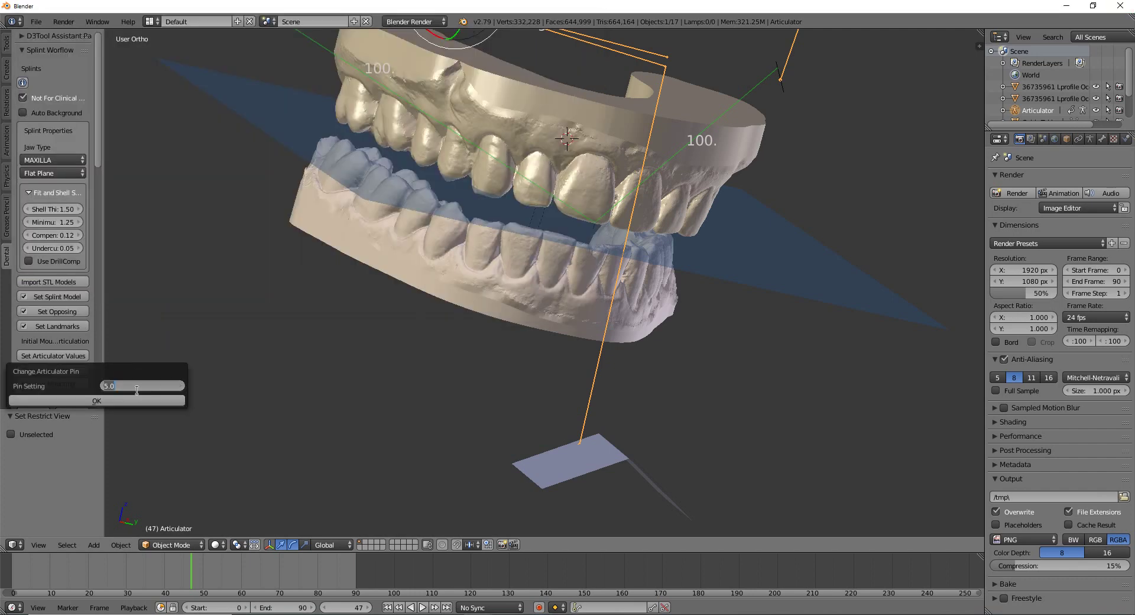
pyautogui.press('Return')
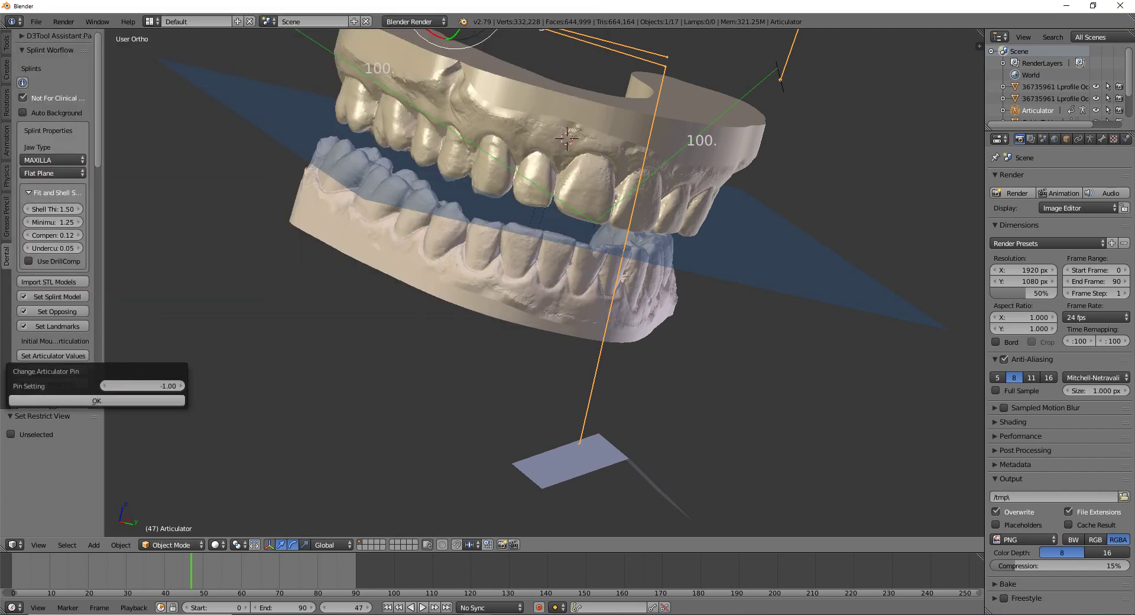
pyautogui.click(83, 399)
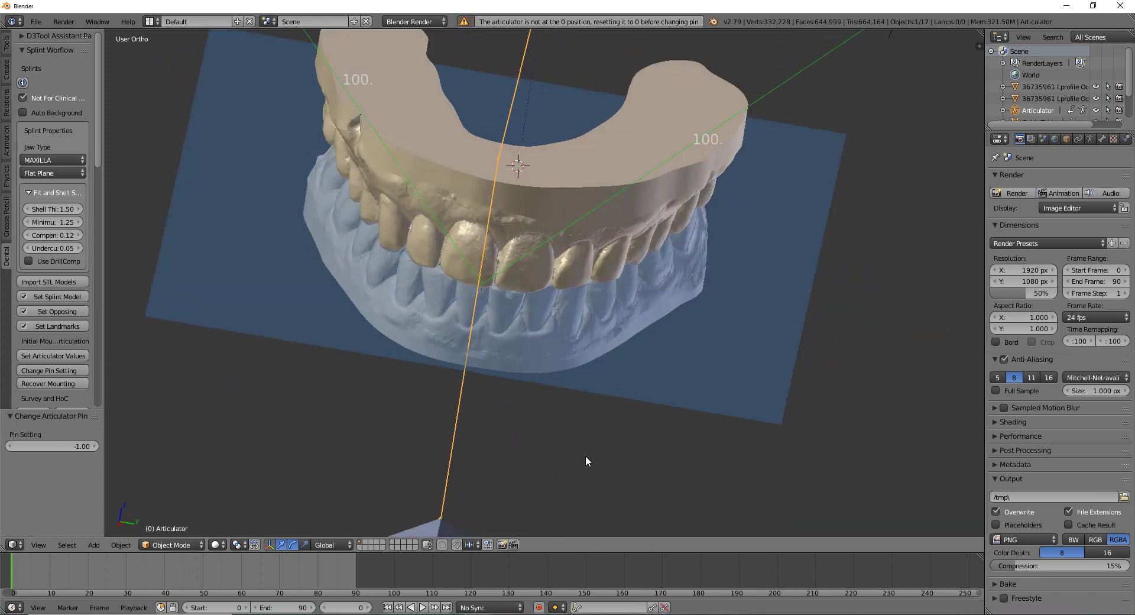
# Examine the bite and the incisal pin on the guide table from several angles with the changed pin setting
pyautogui.scroll(3, 585, 461)
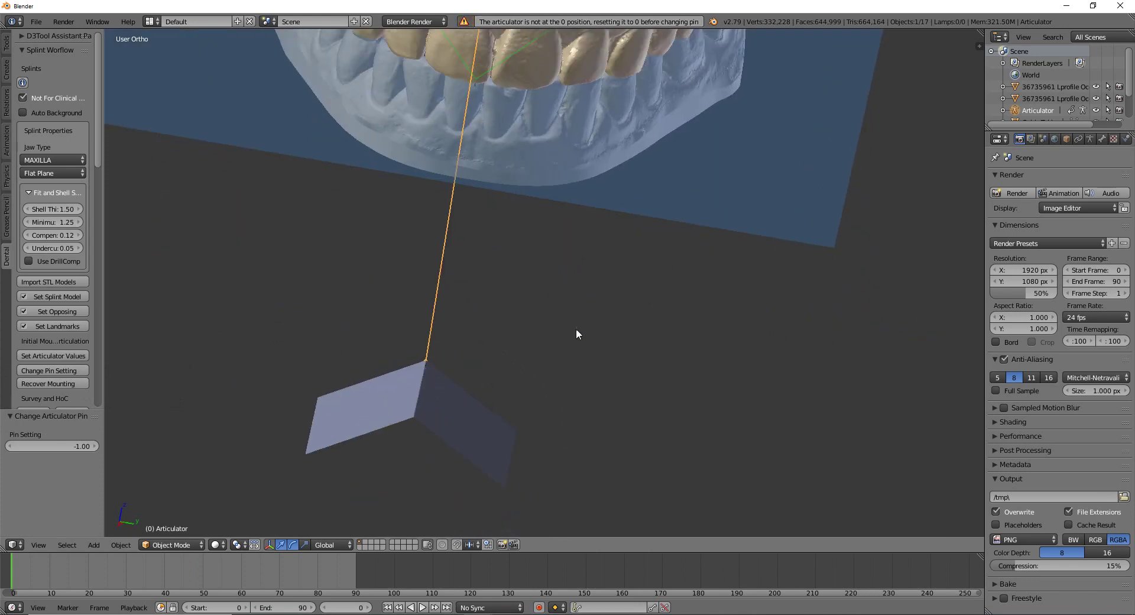
pyautogui.moveTo(578, 331); pyautogui.dragTo(343, 364, button='middle')
pyautogui.keyDown('shift'); pyautogui.moveTo(389, 252); pyautogui.dragTo(413, 367, button='middle'); pyautogui.keyUp('shift')
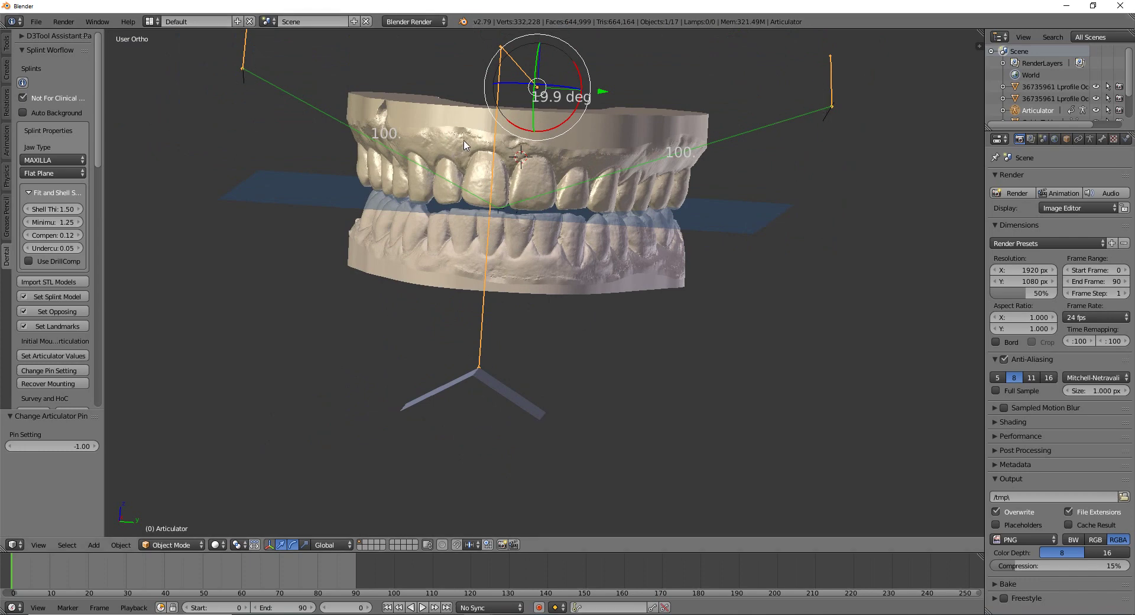
pyautogui.moveTo(465, 145); pyautogui.dragTo(343, 98, button='middle')
pyautogui.moveTo(466, 222); pyautogui.dragTo(360, 388, button='middle')
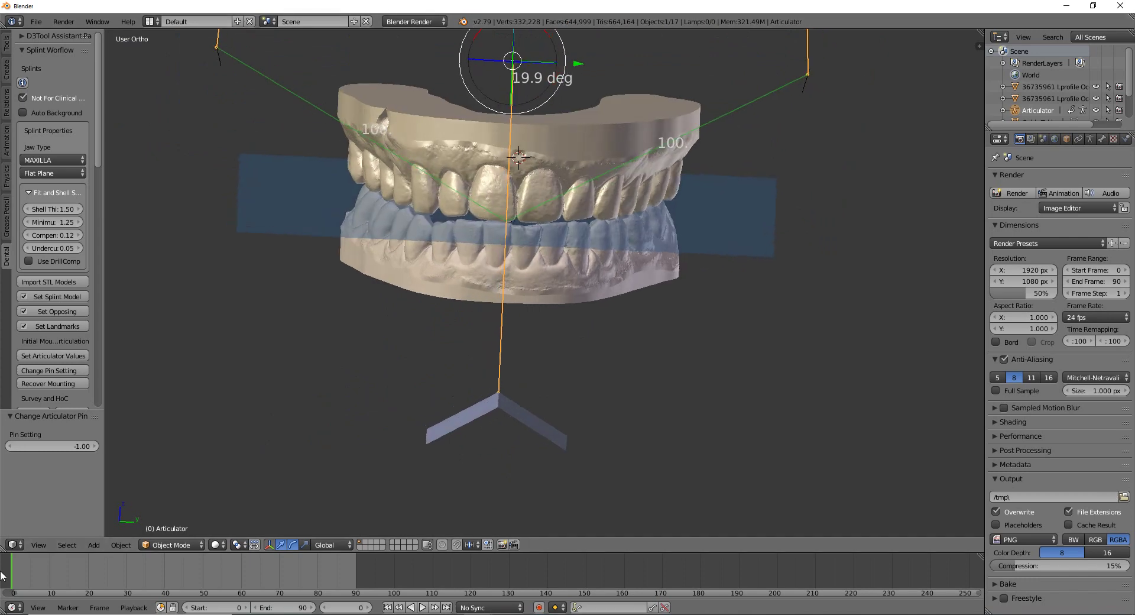
# Play the jaw motion with the changed pin setting, view the guide table from above, and return to frame 0
pyautogui.hotkey('alt', 'a')
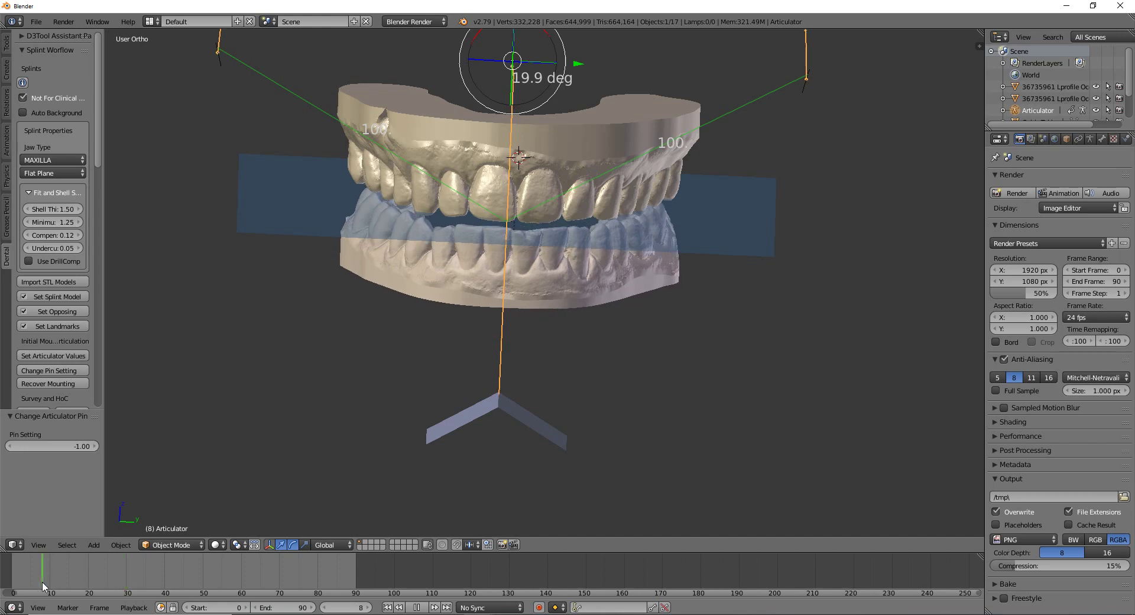
pyautogui.press('Escape')
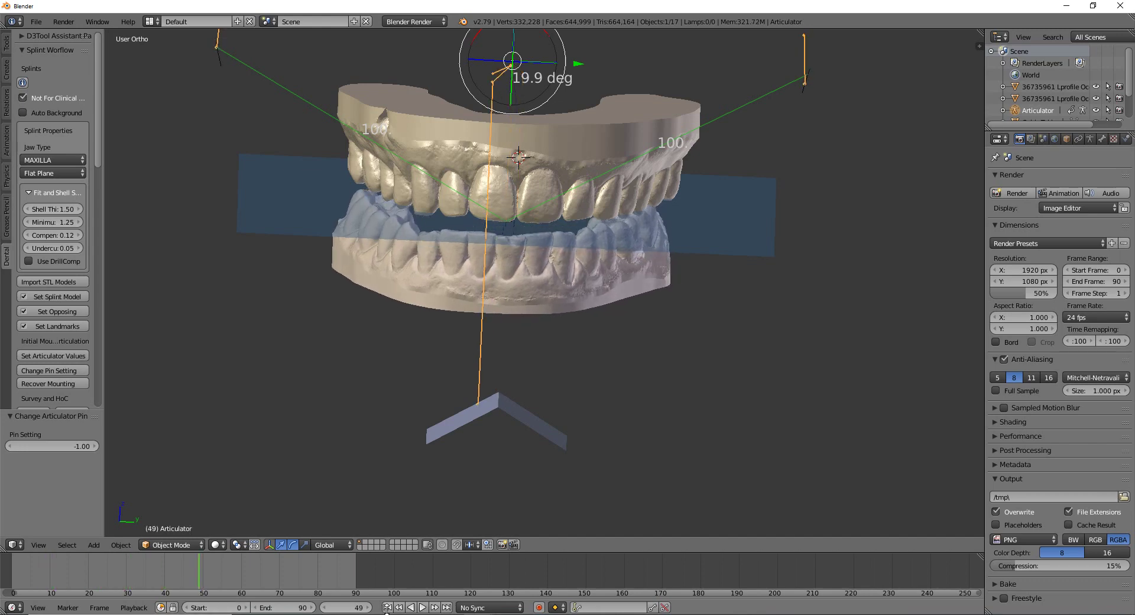
pyautogui.moveTo(428, 503); pyautogui.dragTo(514, 461, button='middle')
pyautogui.hotkey('alt', 'a')
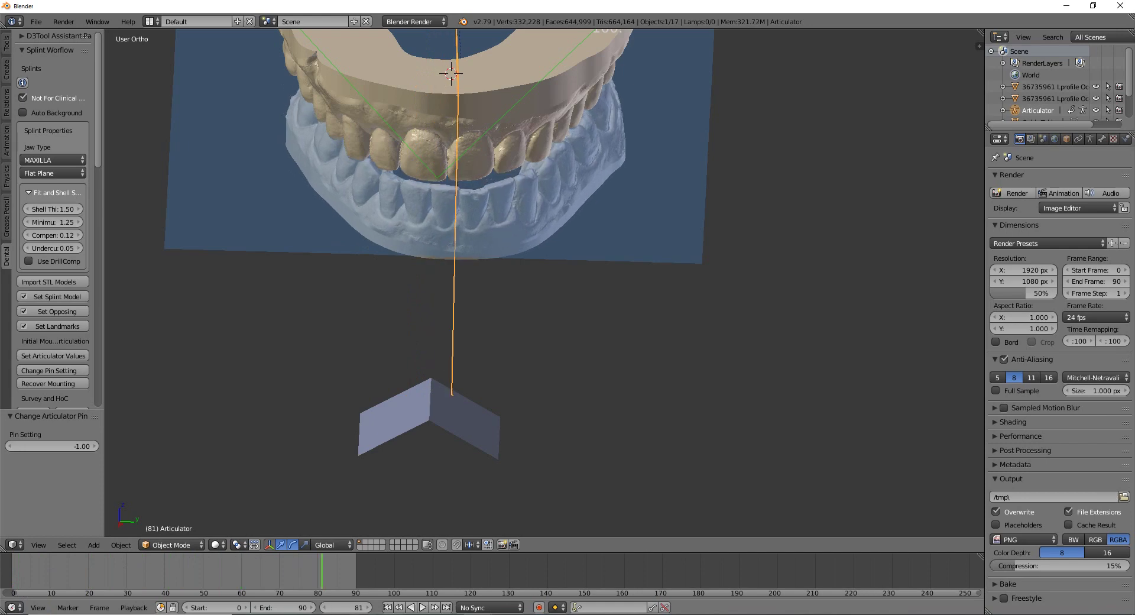
pyautogui.press('Escape')
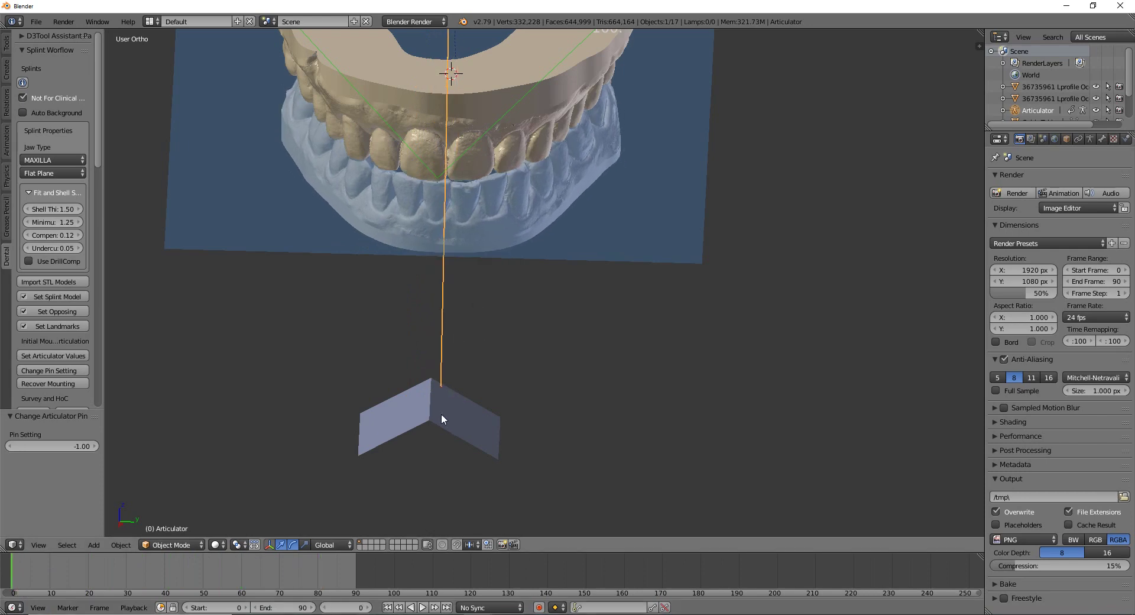
# Inspect at frame 0 where the incisal pin tip meets the guide table, close up from the side and the front
pyautogui.moveTo(441, 413); pyautogui.dragTo(499, 89, button='middle')
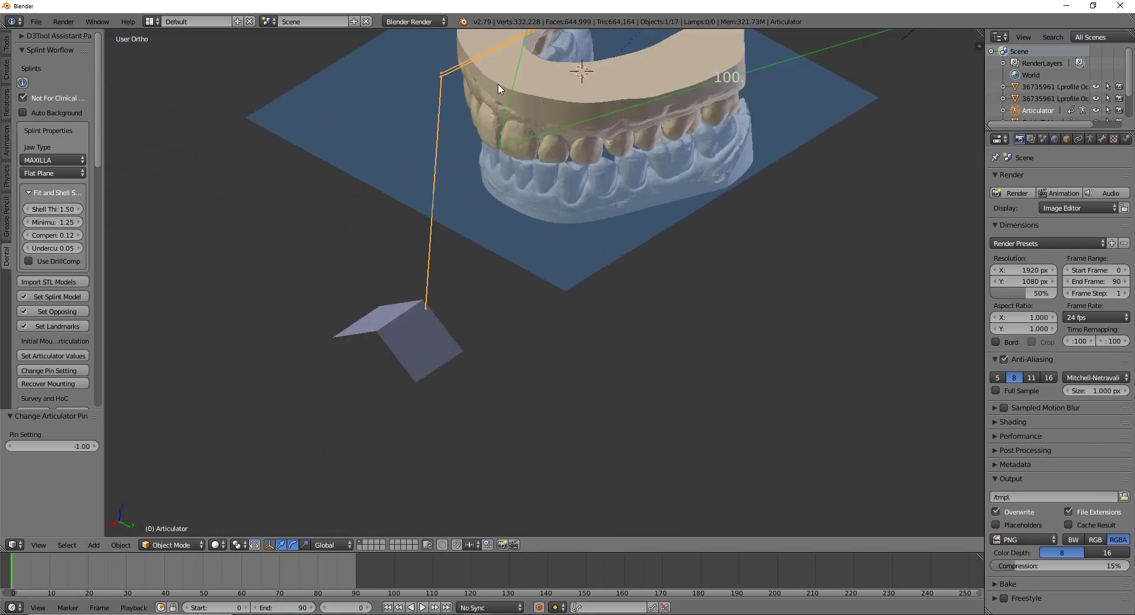
pyautogui.scroll(-4, 498, 89)
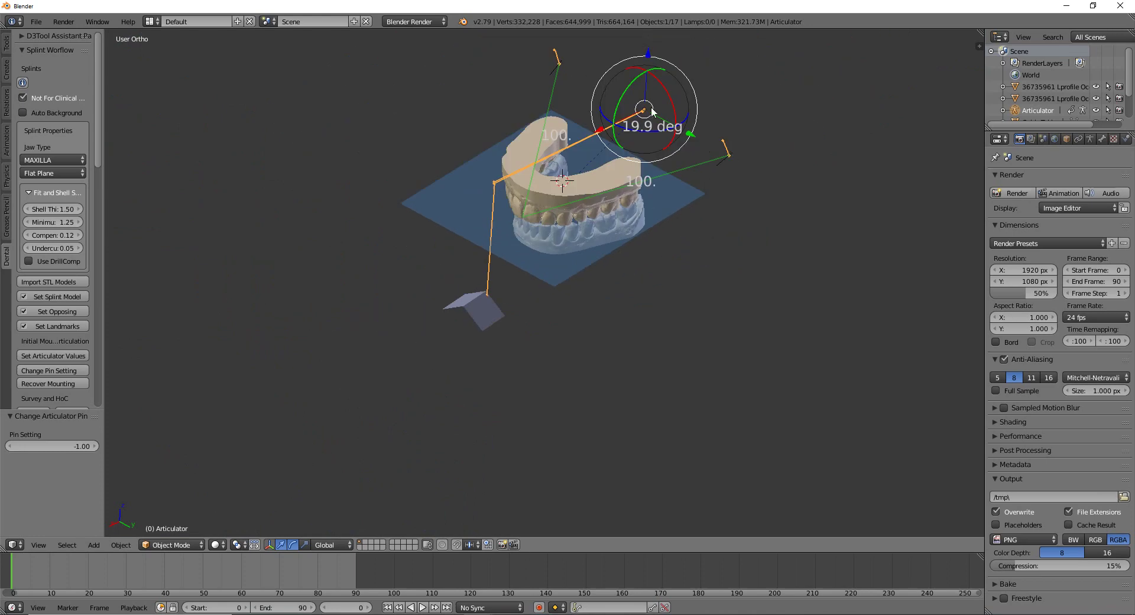
pyautogui.scroll(5, 374, 357)
pyautogui.scroll(4, 246, 335)
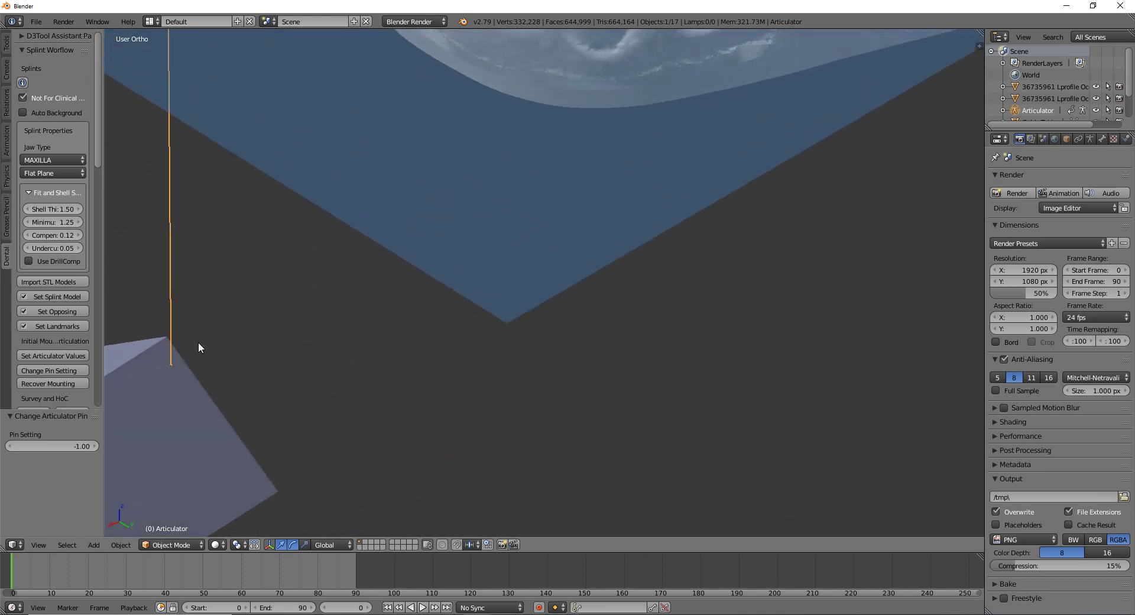
pyautogui.scroll(2, 260, 487)
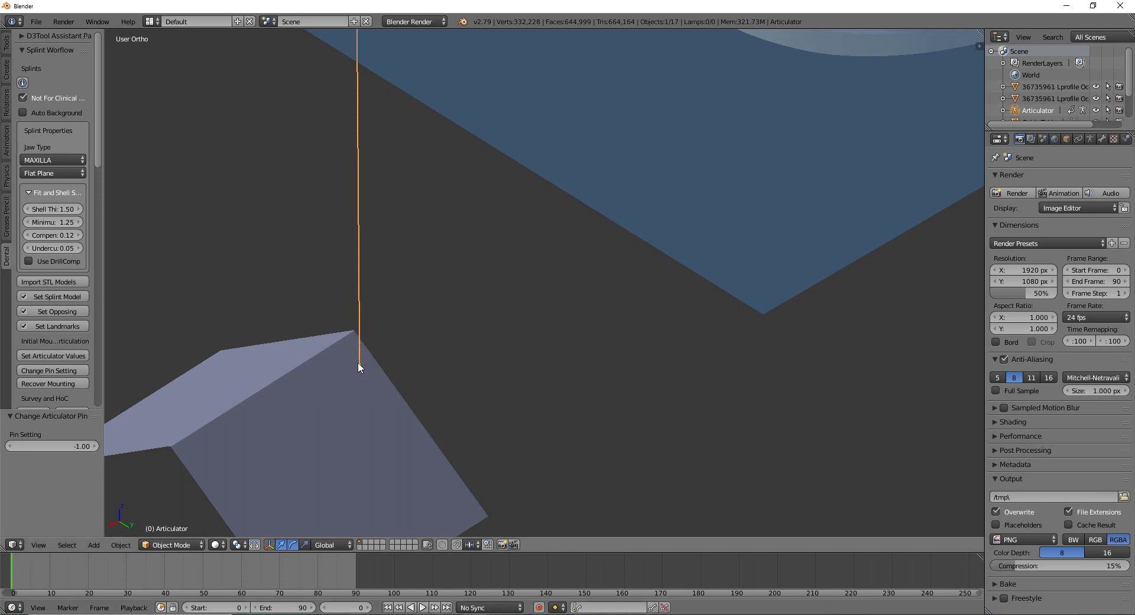
pyautogui.scroll(-6, 349, 341)
pyautogui.moveTo(425, 417); pyautogui.dragTo(550, 307, button='middle')
pyautogui.scroll(4, 549, 303)
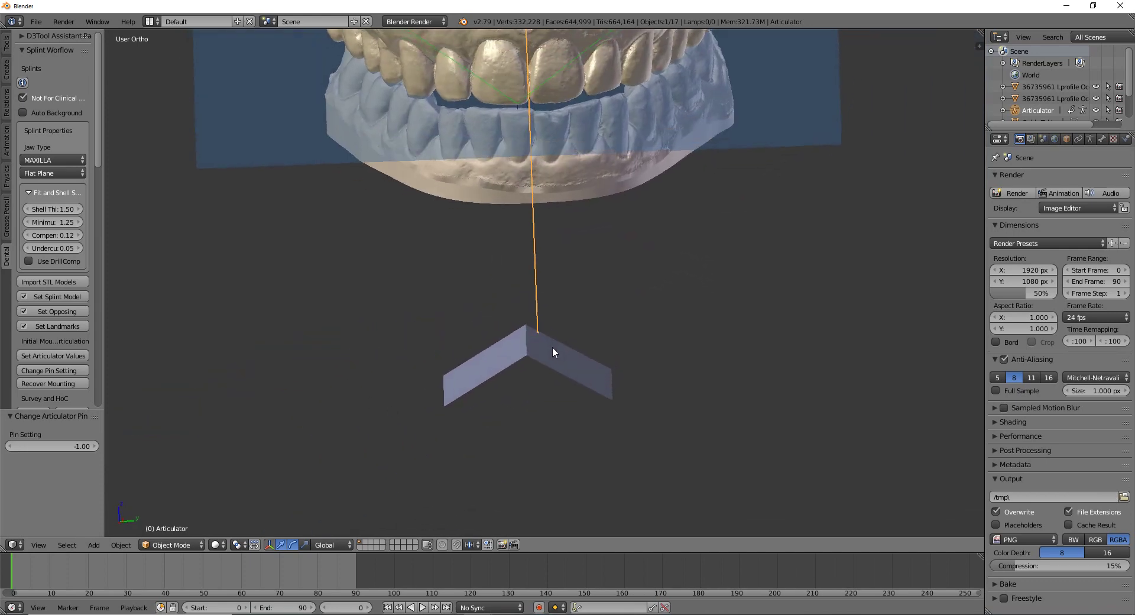
pyautogui.moveTo(546, 349); pyautogui.dragTo(533, 368, button='middle')
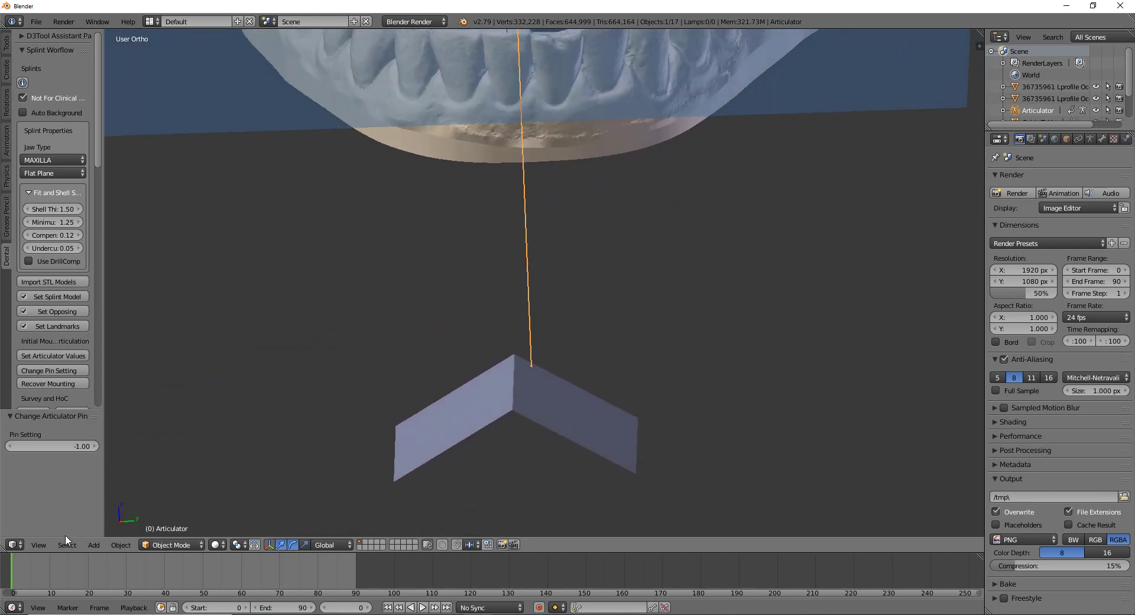
# Replay the jaw motion close up on the guide table and scrub the timeline back to frame 0
pyautogui.hotkey('alt', 'a')
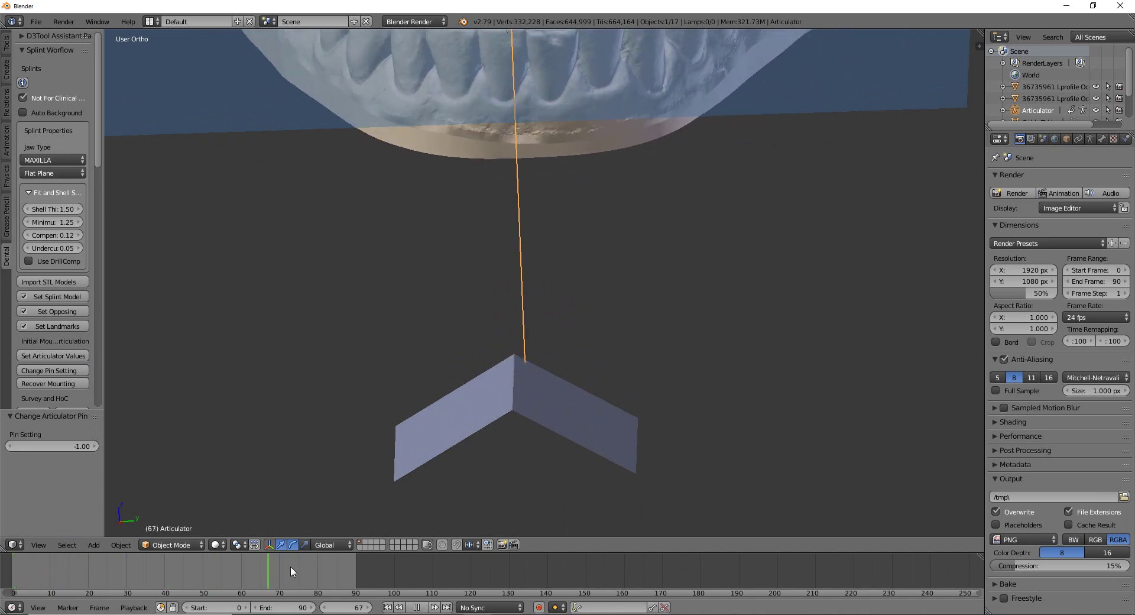
pyautogui.moveTo(290, 566); pyautogui.dragTo(6, 559)
pyautogui.scroll(-5, 534, 342)
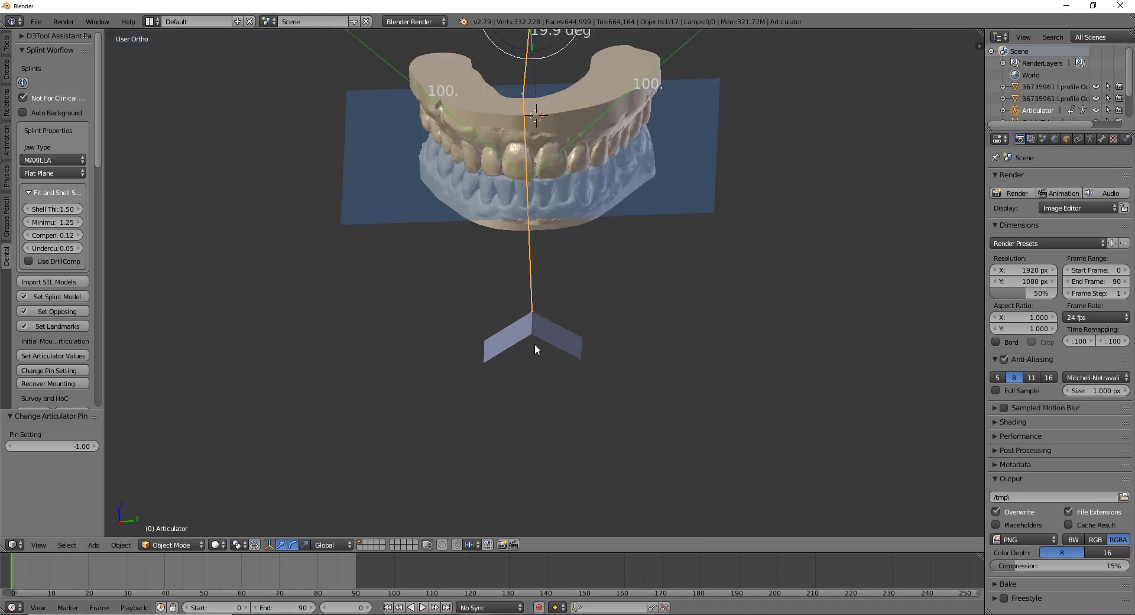
# Play the jaw motion with the condylar lines in view, stop at frame 73, and inspect the separation of the teeth
pyautogui.moveTo(535, 344); pyautogui.dragTo(574, 325, button='middle')
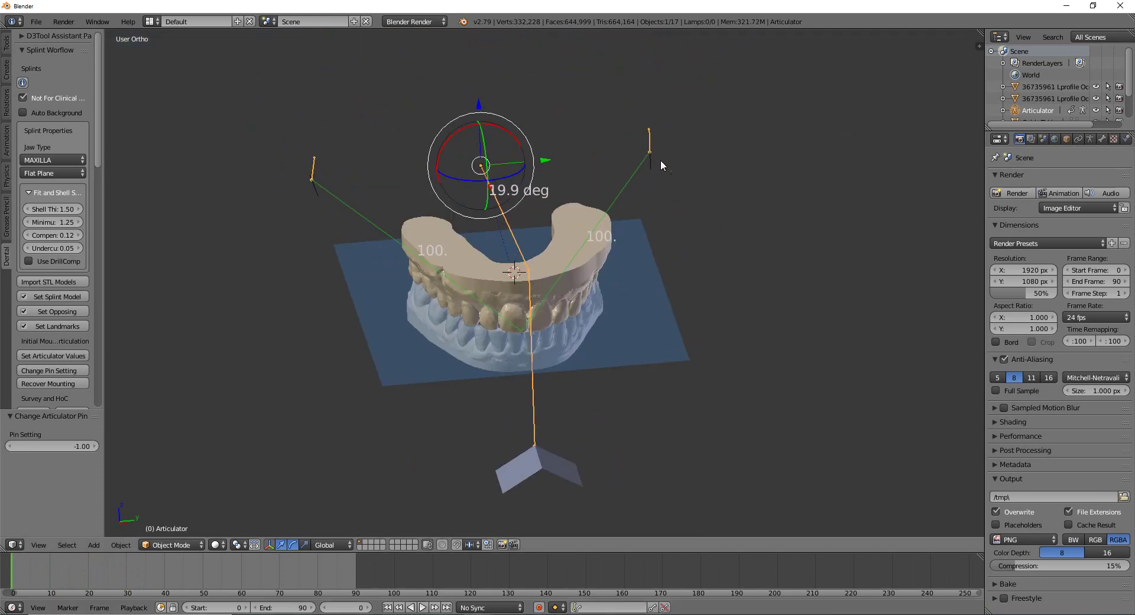
pyautogui.hotkey('alt', 'a')
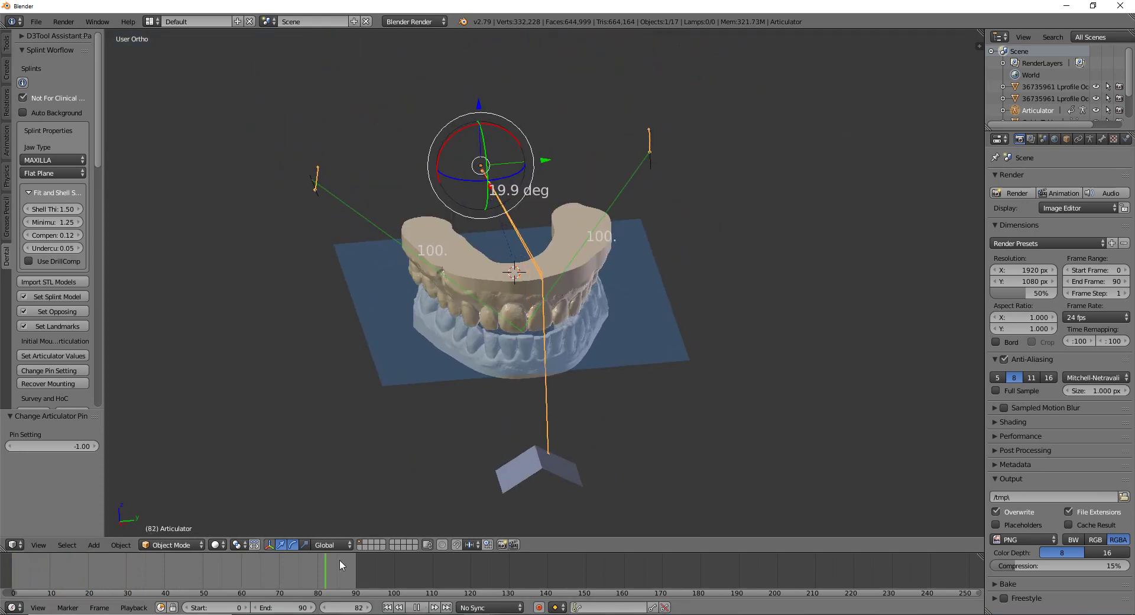
pyautogui.click(381, 559)
pyautogui.click(296, 561)
pyautogui.hotkey('alt', 'a')
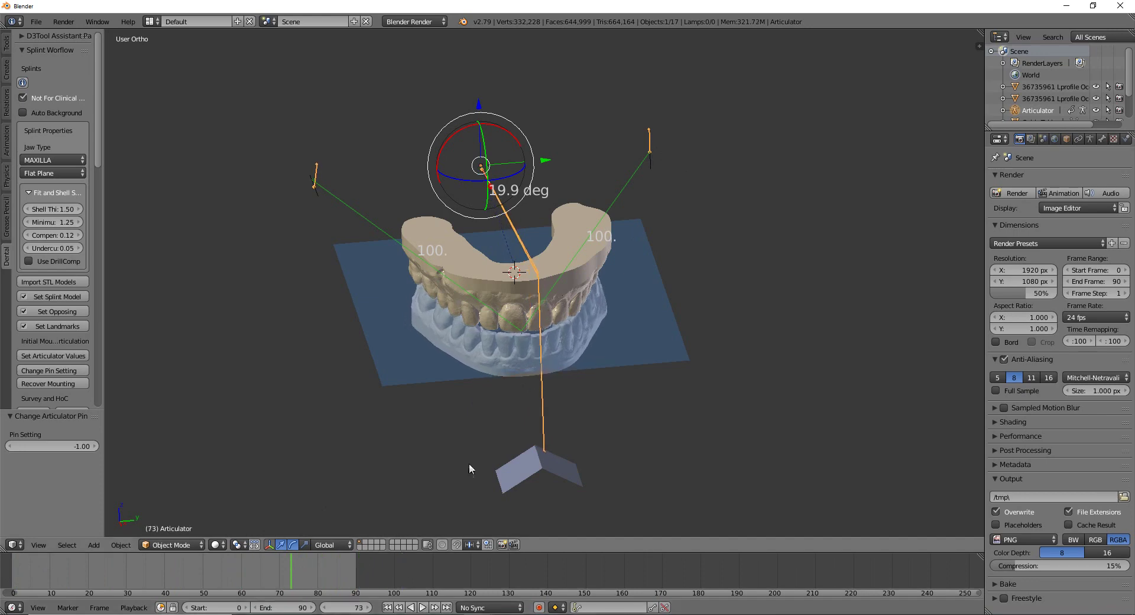
pyautogui.scroll(2, 562, 350)
pyautogui.moveTo(538, 380); pyautogui.dragTo(479, 359, button='middle')
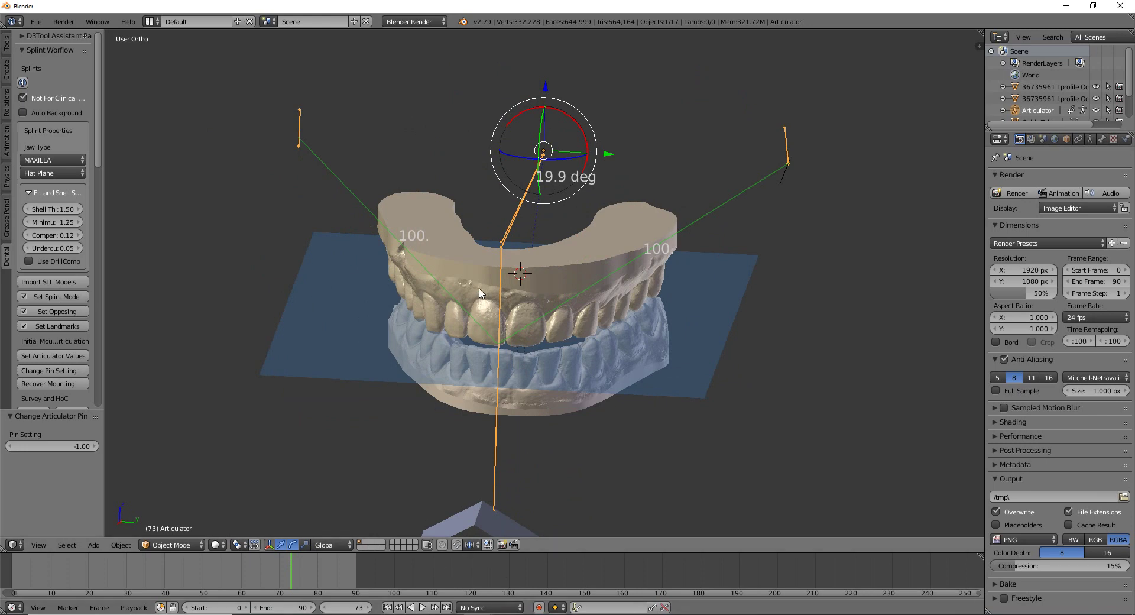
pyautogui.click(529, 614)
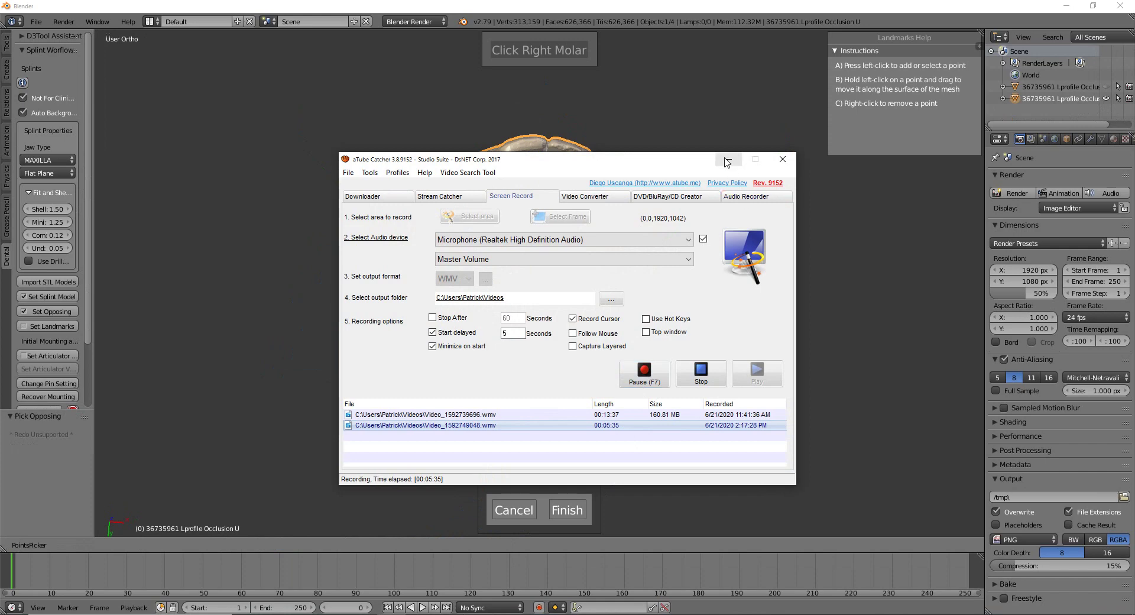
pyautogui.click(729, 159)
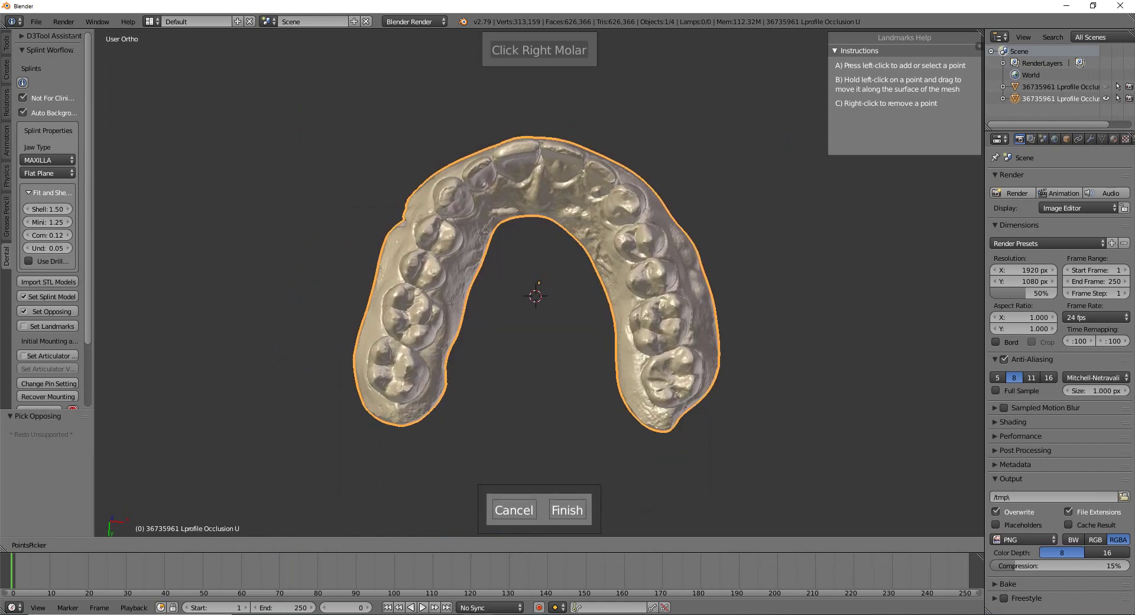
# Place the Right Molar, Left Molar, Incisal Edge and Midline landmarks on the upper model's teeth
pyautogui.scroll(2, 539, 284)
pyautogui.click(370, 324)
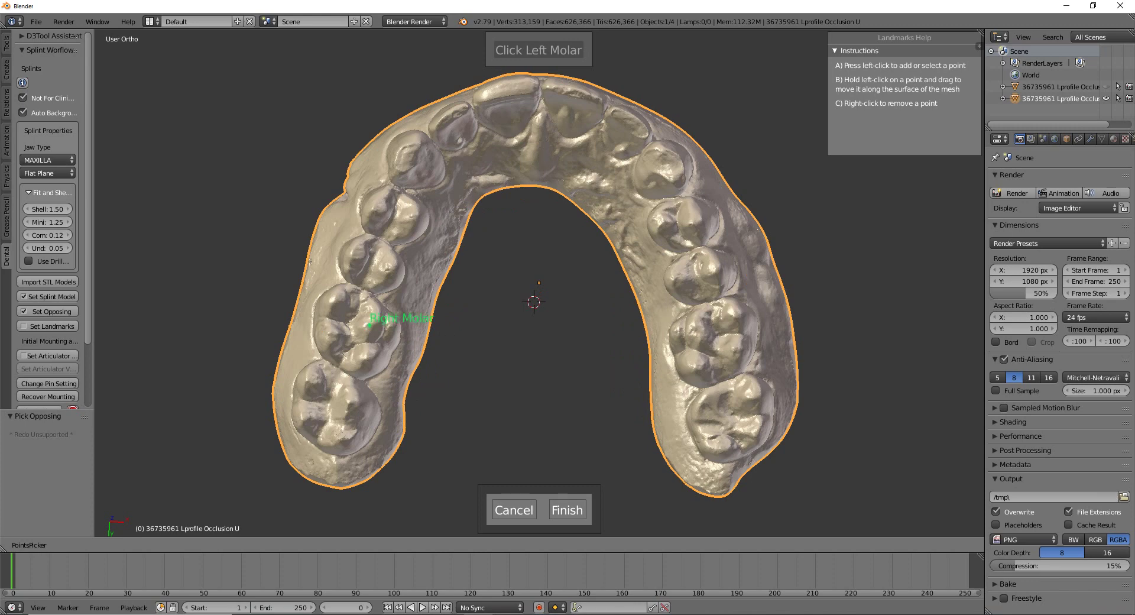
pyautogui.click(695, 332)
pyautogui.click(505, 91)
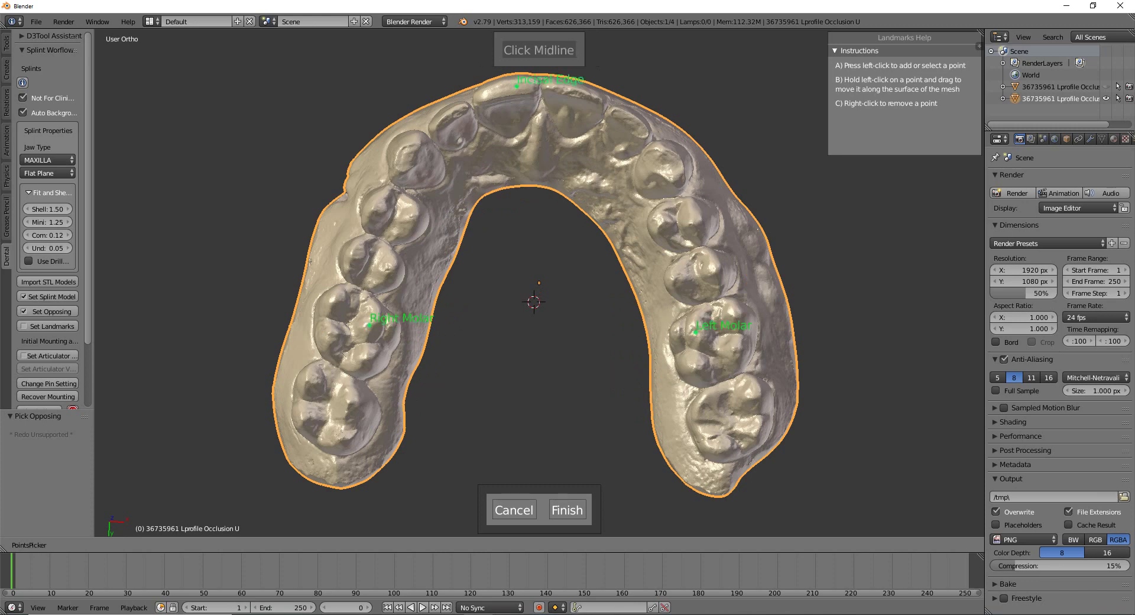
pyautogui.click(539, 88)
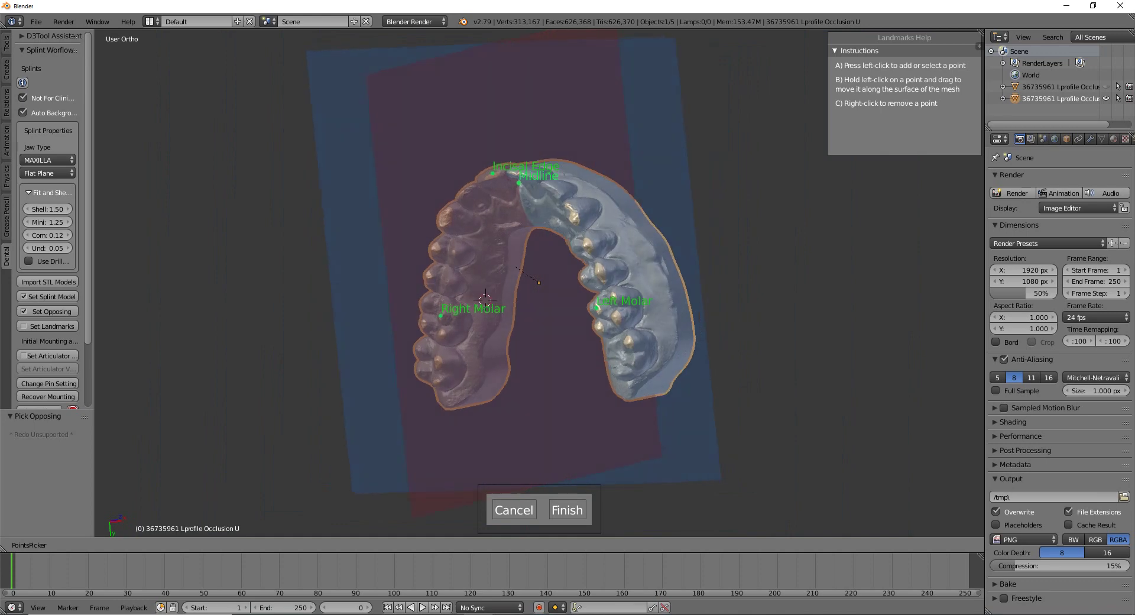
# Reposition the Midline landmark behind the central incisors and check how the midline plane divides the arch
pyautogui.moveTo(552, 181); pyautogui.dragTo(520, 172)
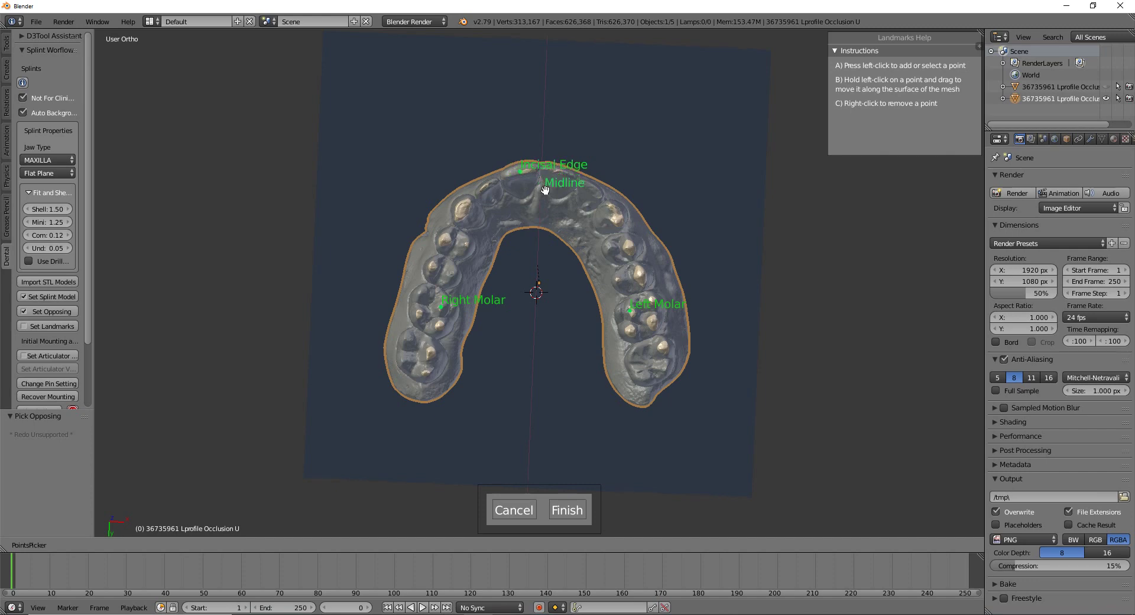
pyautogui.moveTo(538, 283); pyautogui.dragTo(529, 320, button='middle')
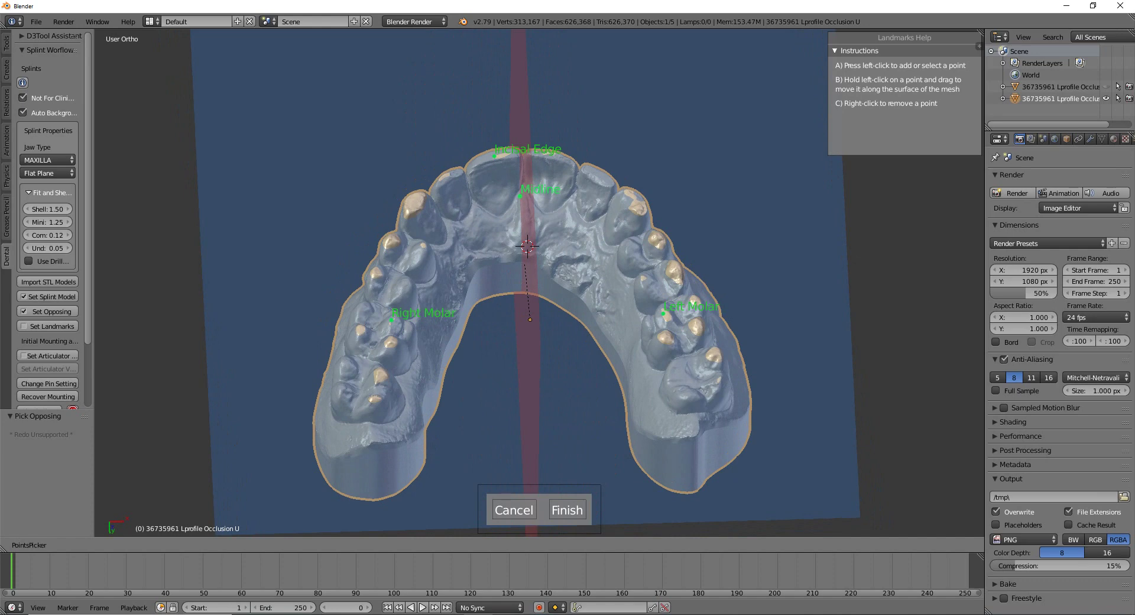
pyautogui.moveTo(530, 319); pyautogui.dragTo(520, 243, button='middle')
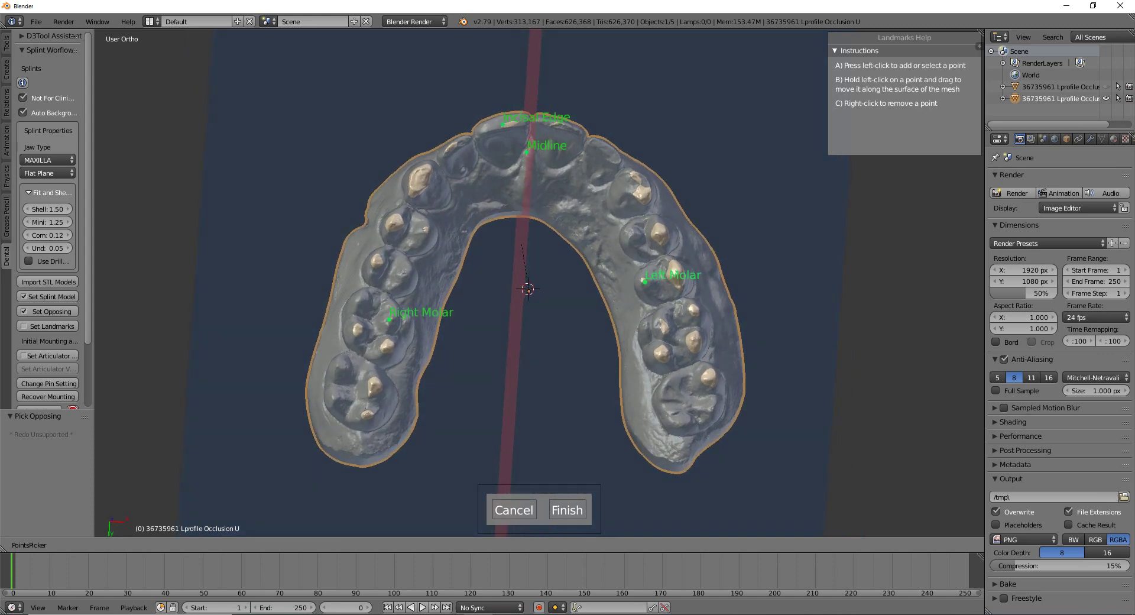
# Try the Right Molar landmark on a premolar, then set both molar landmarks on the palatal cusps of the first molars
pyautogui.moveTo(389, 320); pyautogui.dragTo(402, 273)
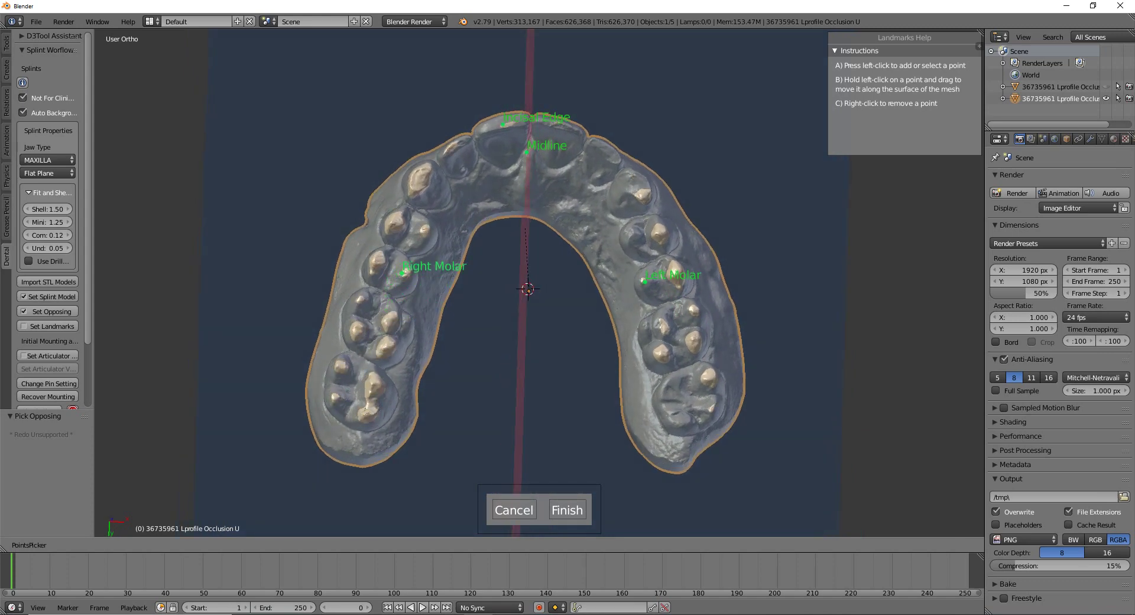
pyautogui.moveTo(402, 273); pyautogui.dragTo(407, 285, button='middle')
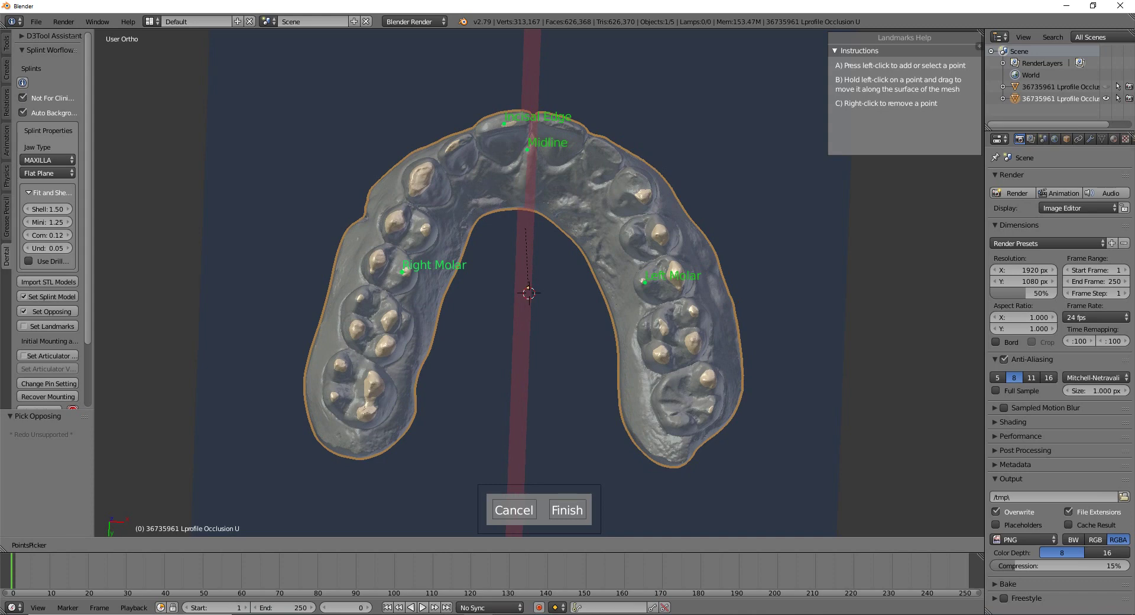
pyautogui.moveTo(402, 270); pyautogui.dragTo(382, 343)
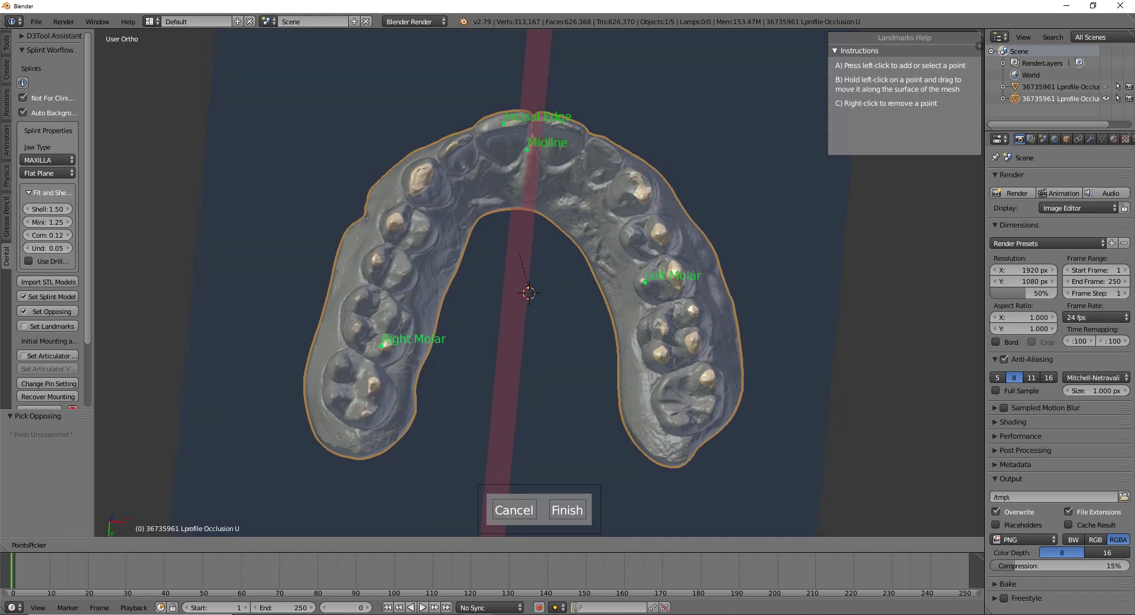
pyautogui.moveTo(645, 282); pyautogui.dragTo(663, 355)
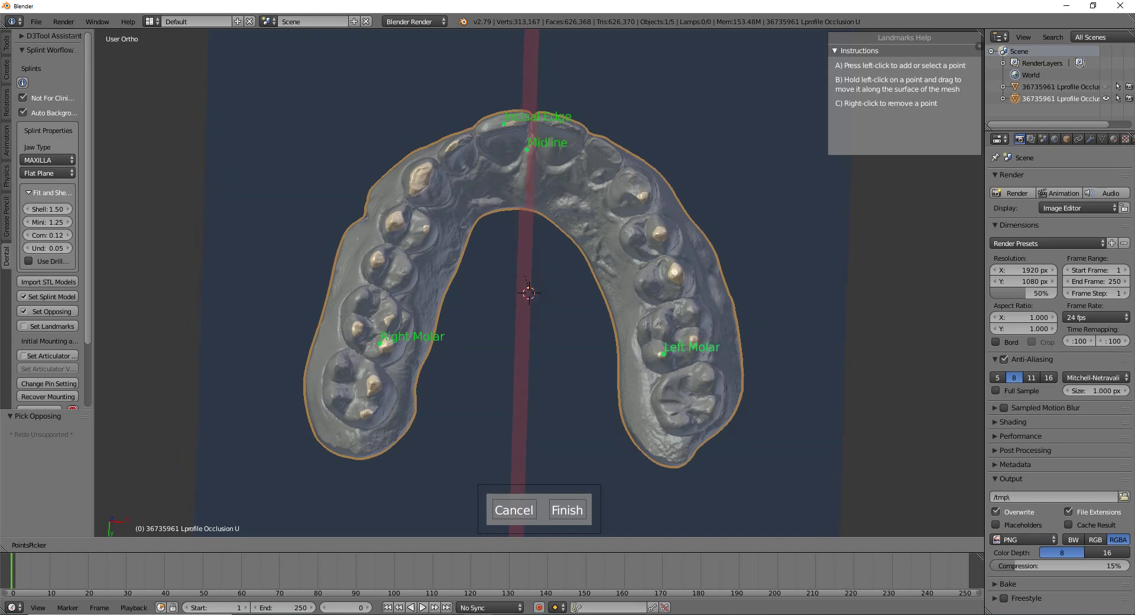
# Check the occlusal plane against the teeth edge-on and adjust the Incisal Edge landmark along the front teeth
pyautogui.moveTo(535, 349); pyautogui.dragTo(541, 195, button='middle')
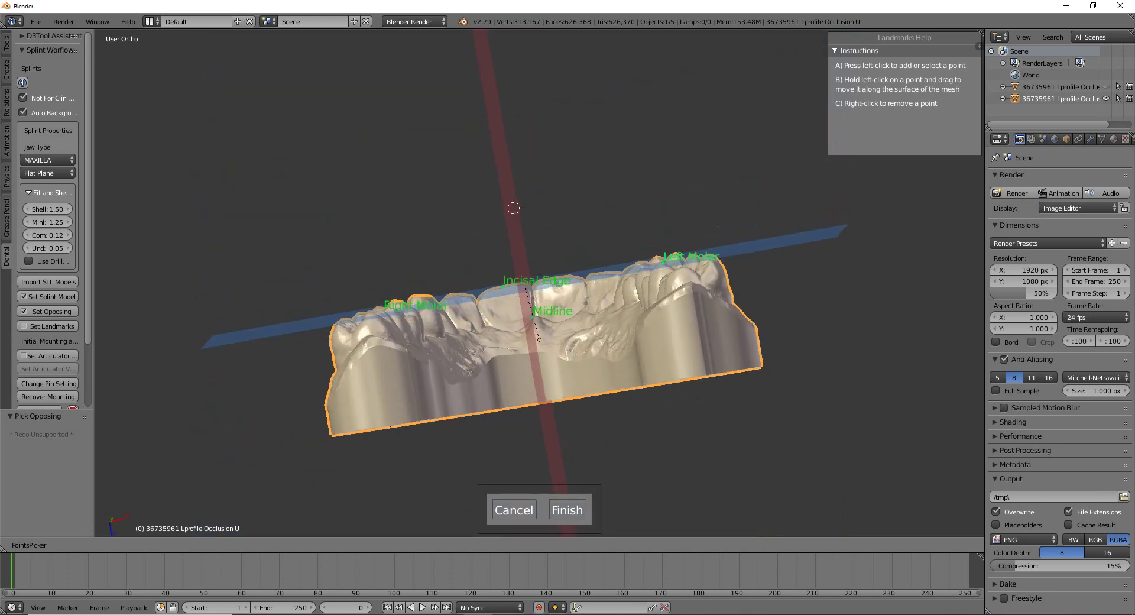
pyautogui.moveTo(538, 355); pyautogui.dragTo(615, 260, button='middle')
pyautogui.moveTo(498, 153); pyautogui.dragTo(532, 147)
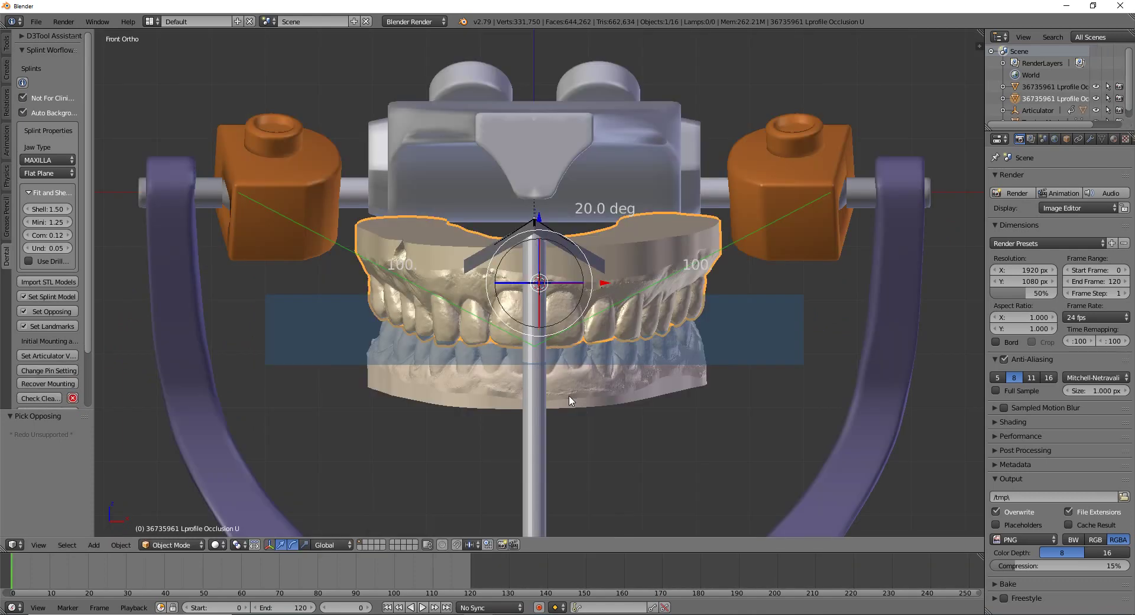
# Inspect the models mounted on the articulator with the 20 degree condylar setting from the front and the side
pyautogui.scroll(-4, 495, 363)
pyautogui.scroll(3, 496, 363)
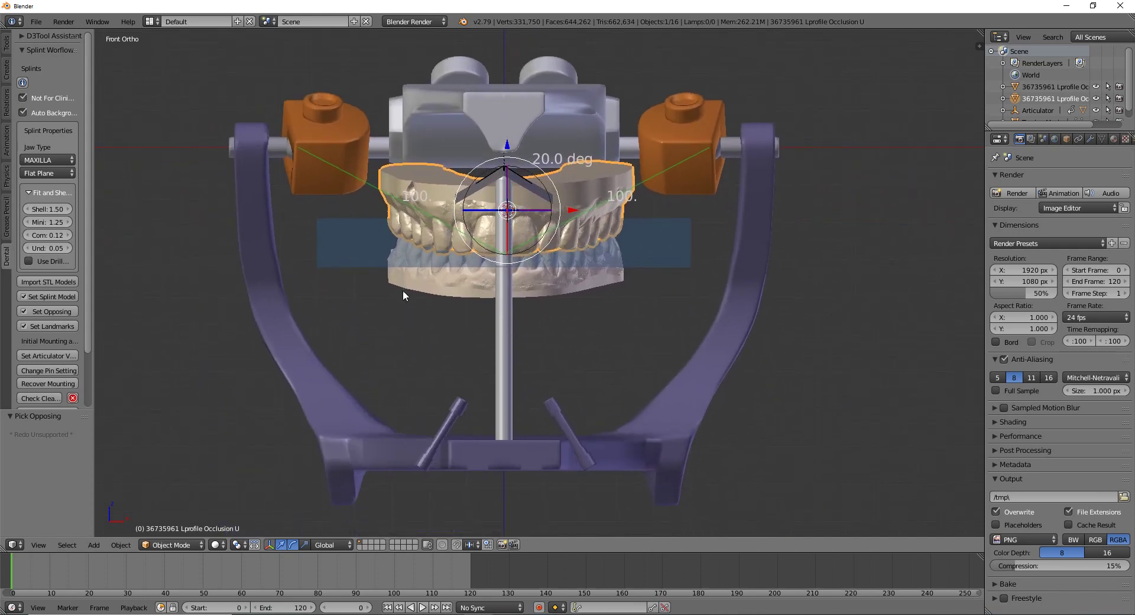
pyautogui.moveTo(402, 290); pyautogui.dragTo(592, 299, button='middle')
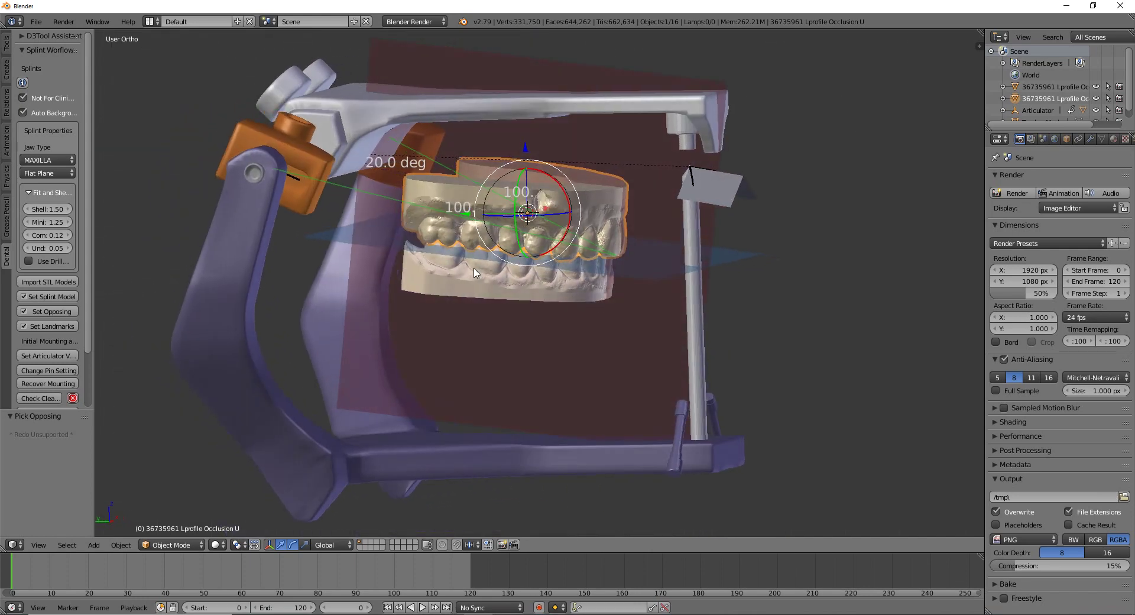
pyautogui.moveTo(542, 251); pyautogui.dragTo(513, 259, button='middle')
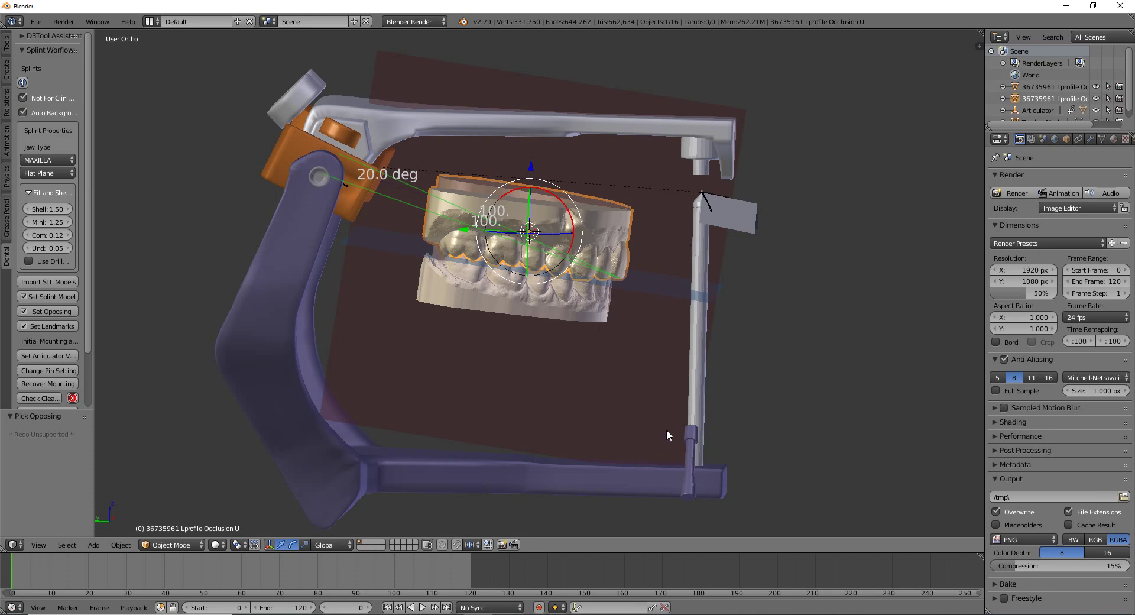
pyautogui.moveTo(683, 431); pyautogui.dragTo(631, 412, button='middle')
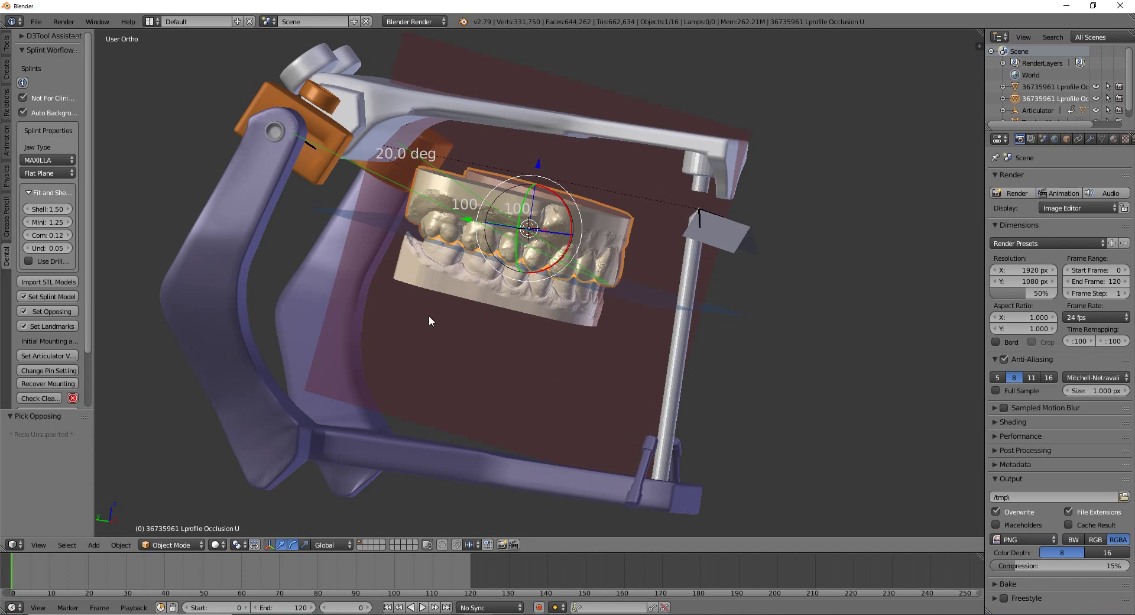
pyautogui.moveTo(429, 317); pyautogui.dragTo(526, 340, button='middle')
# Select the articulator's bottom element and examine the incisal pin and guide table close up and from the side
pyautogui.rightClick(672, 379)
pyautogui.scroll(5, 527, 340)
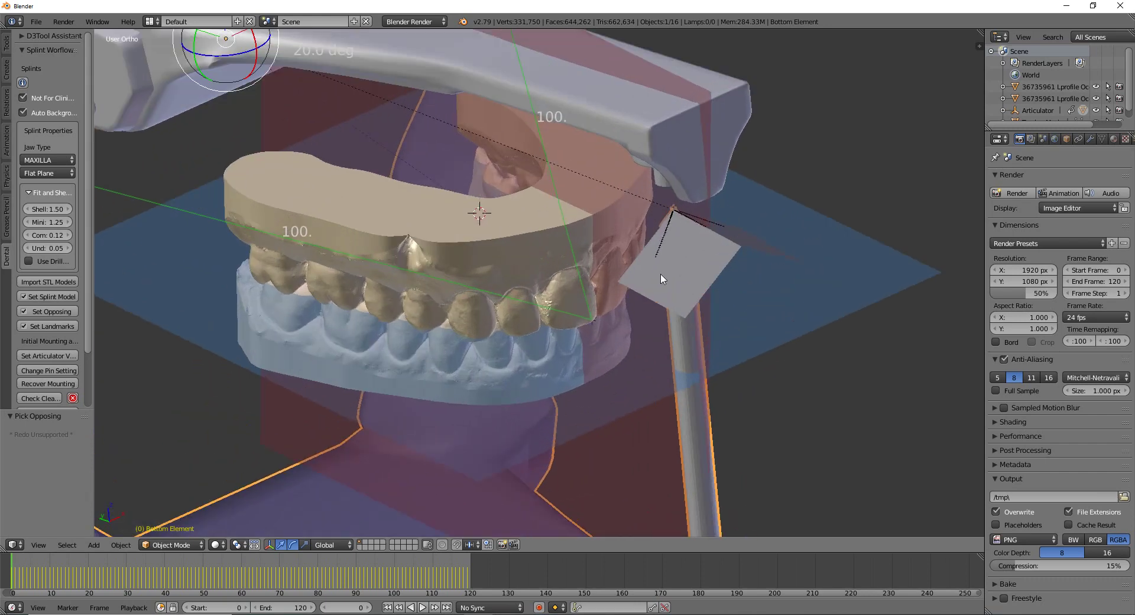
pyautogui.moveTo(665, 185); pyautogui.dragTo(710, 225, button='middle')
pyautogui.scroll(-3, 551, 271)
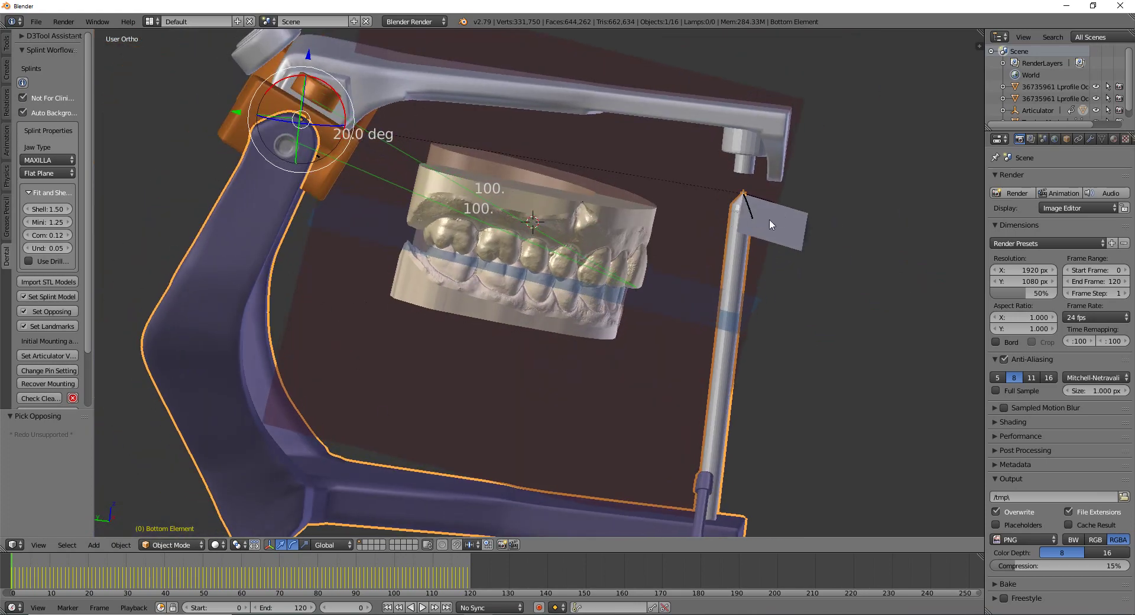
pyautogui.scroll(-2, 586, 306)
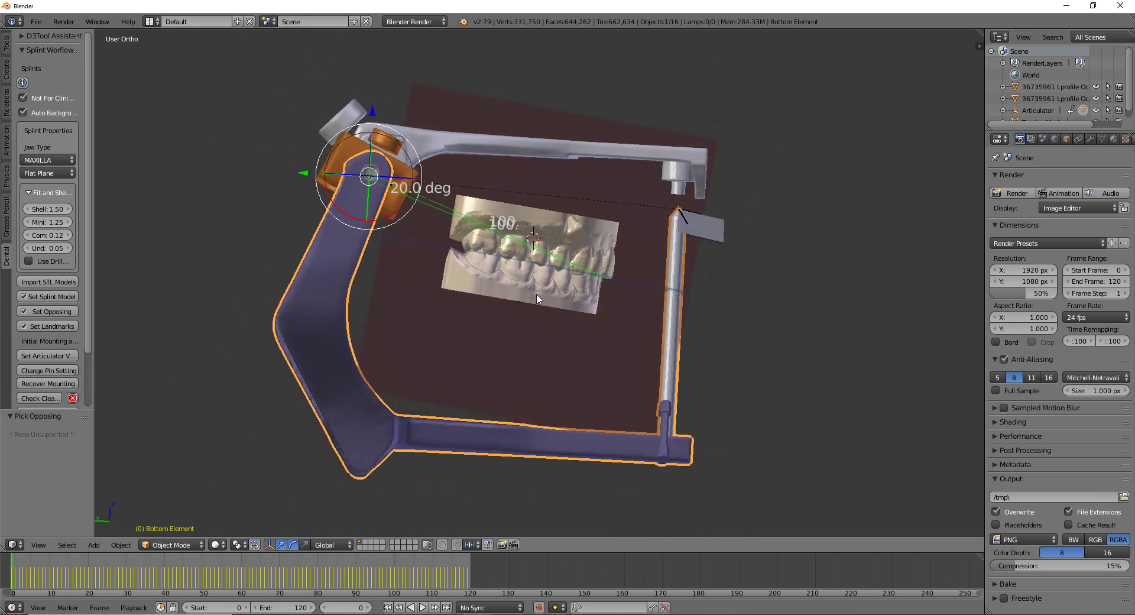
# Play the jaw motion from the side, scrub the timeline, stop playback, deselect everything and return to frame 0
pyautogui.hotkey('alt', 'a')
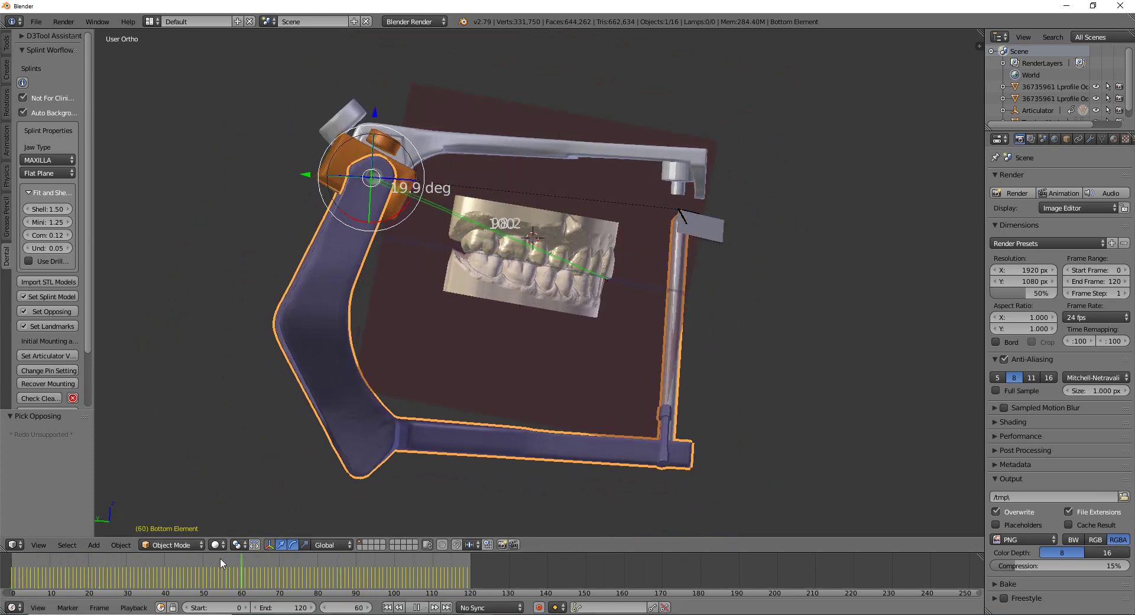
pyautogui.click(64, 569)
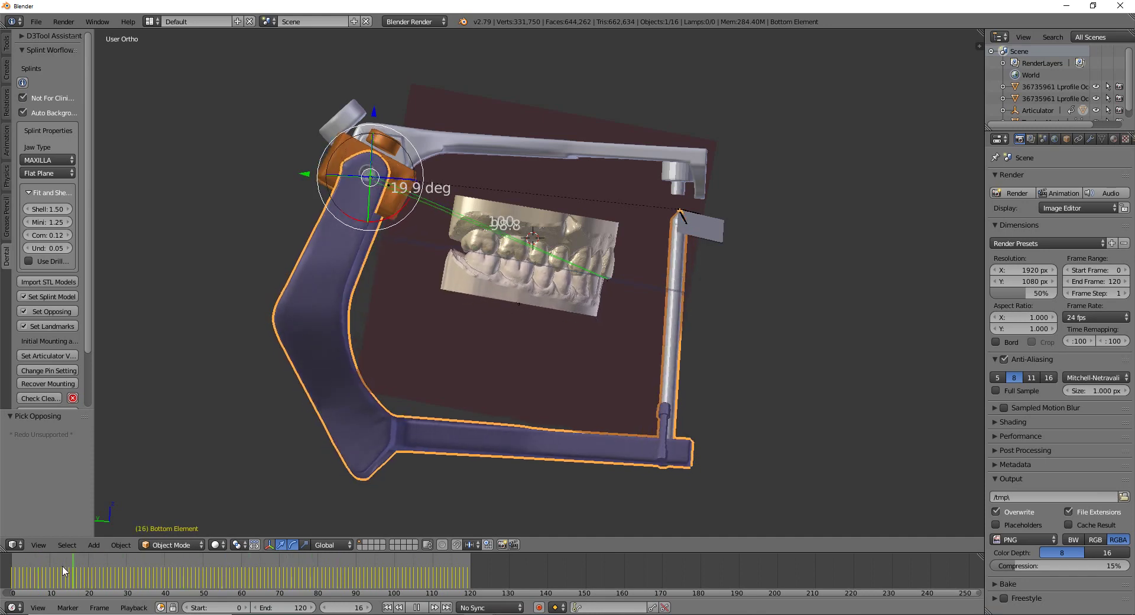
pyautogui.hotkey('alt', 'a')
pyautogui.press('a')
pyautogui.hotkey('shift', 'Left')
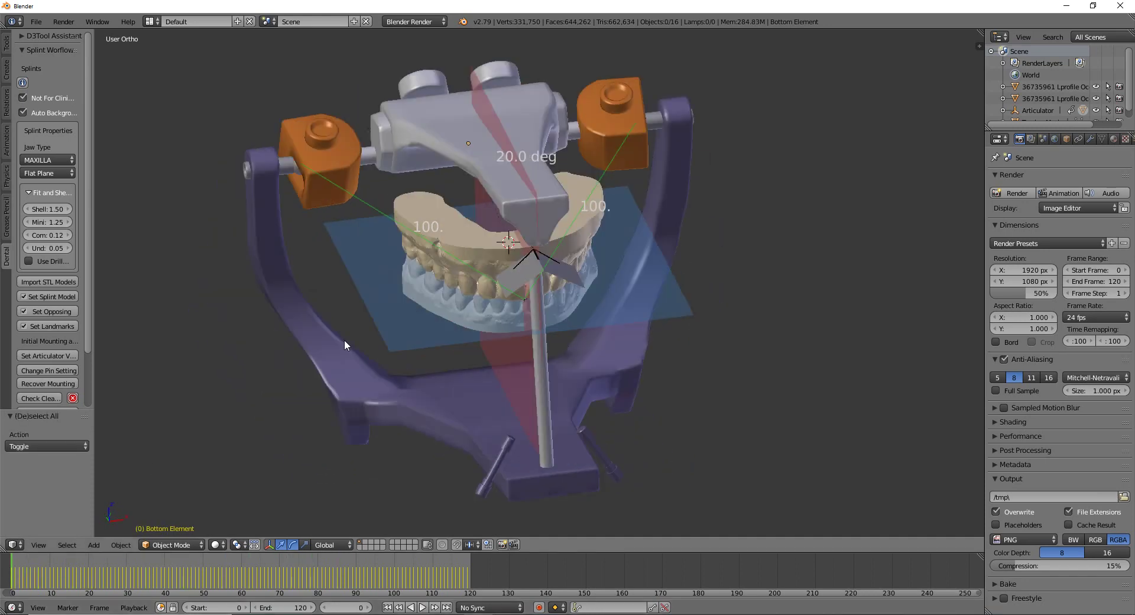
# Hide the right and left condyle path blocks to expose the condyles
pyautogui.moveTo(344, 339); pyautogui.dragTo(568, 290, button='middle')
pyautogui.scroll(3, 645, 297)
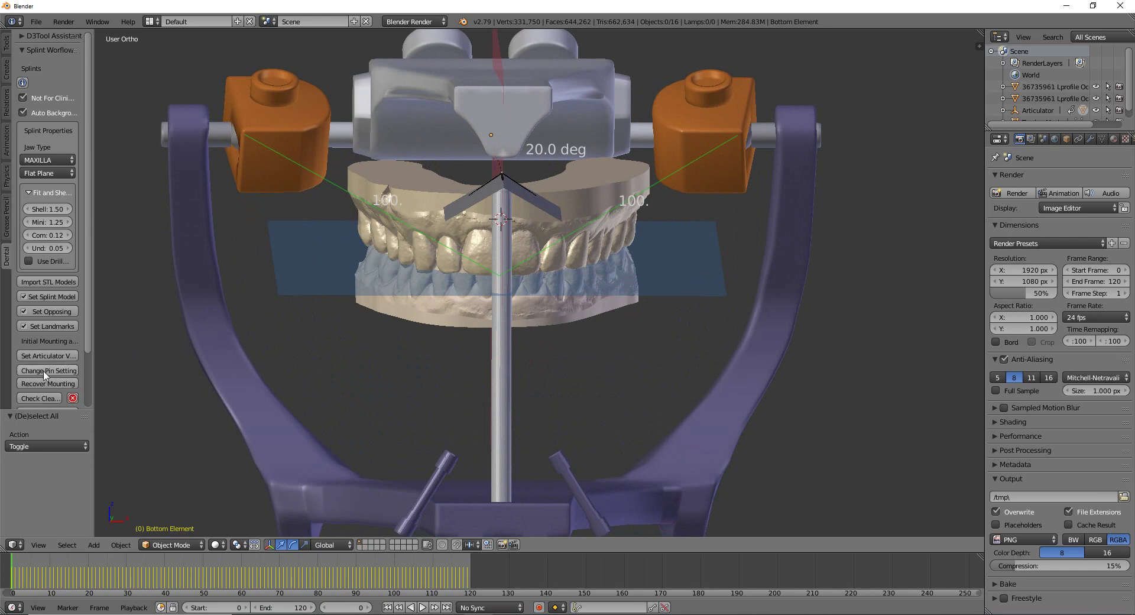
pyautogui.scroll(-3, 519, 161)
pyautogui.rightClick(371, 151)
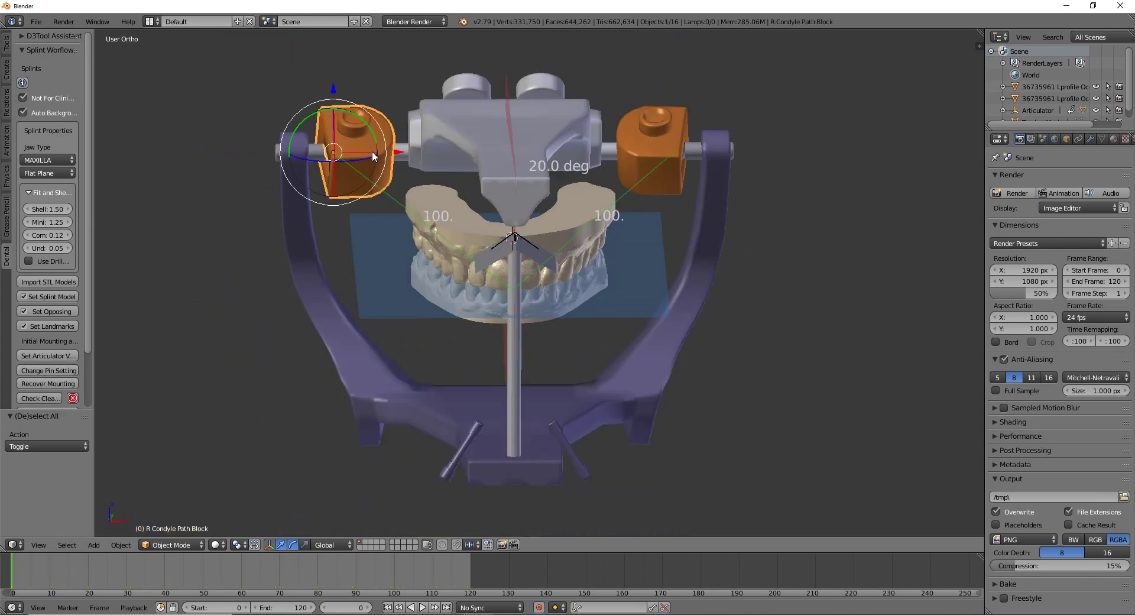
pyautogui.press('h')
pyautogui.rightClick(643, 147)
pyautogui.press('h')
pyautogui.moveTo(643, 147); pyautogui.dragTo(618, 176, button='middle')
# Set the right condyle's maximum draw type to Wire and deselect it
pyautogui.rightClick(336, 140)
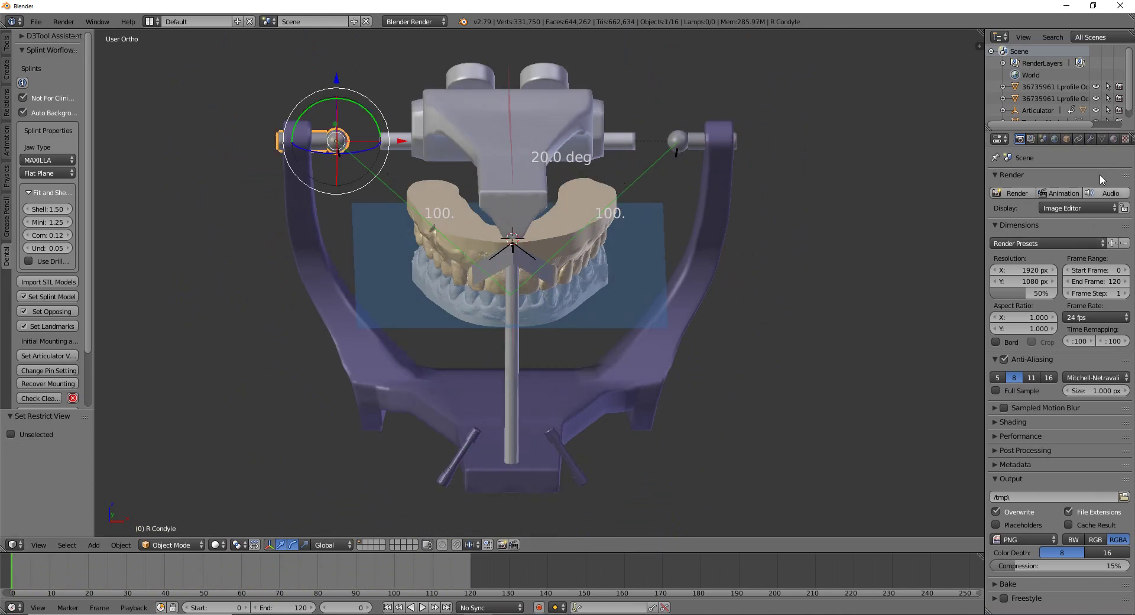
pyautogui.click(1067, 138)
pyautogui.click(1004, 518)
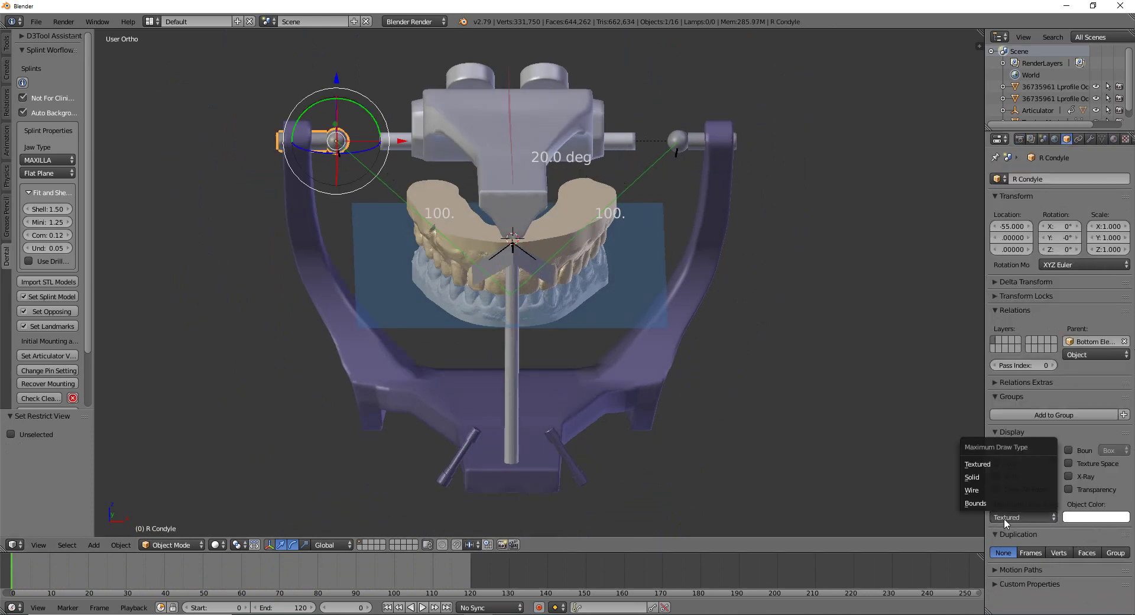
pyautogui.click(996, 490)
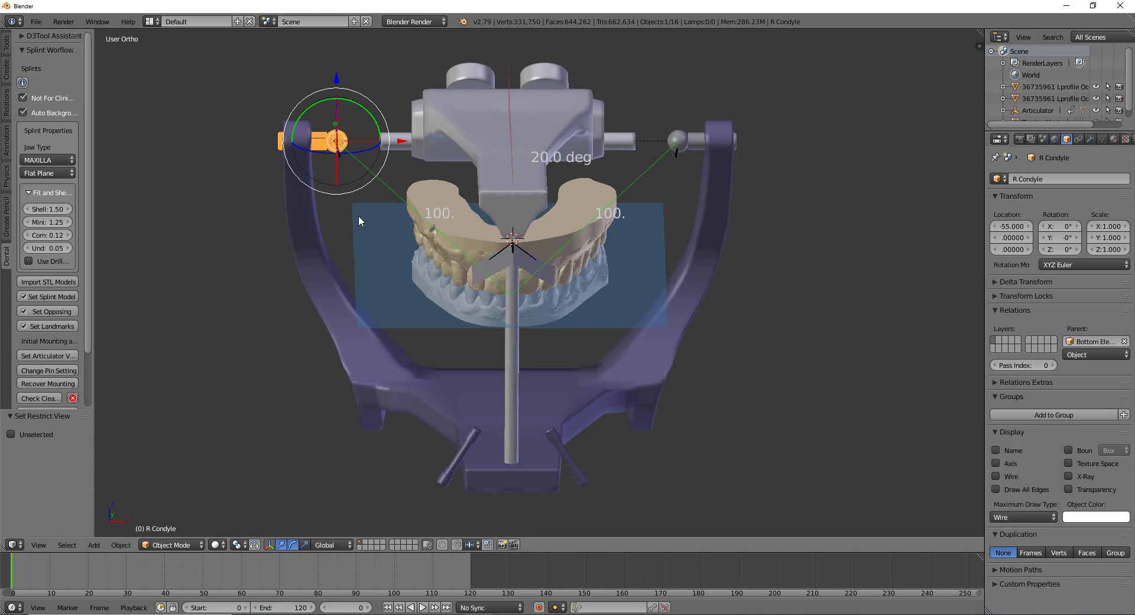
pyautogui.press('capslock')
pyautogui.press('capslock')
pyautogui.press('a')
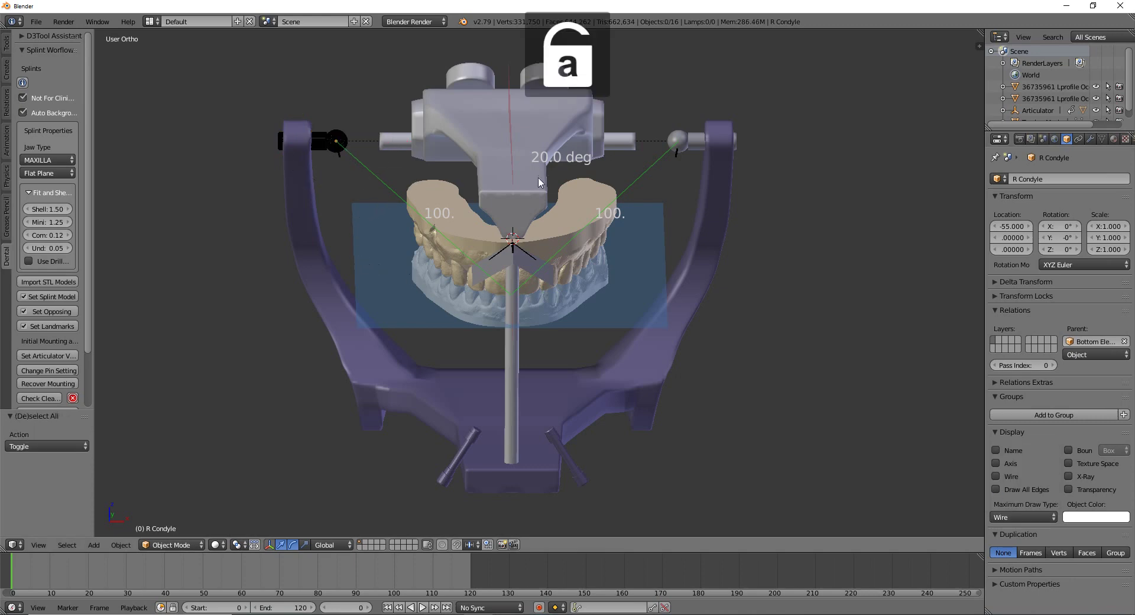
# Select the occlusal plane and scrub the jaw motion from the top view, stopping at frame 29
pyautogui.rightClick(513, 155)
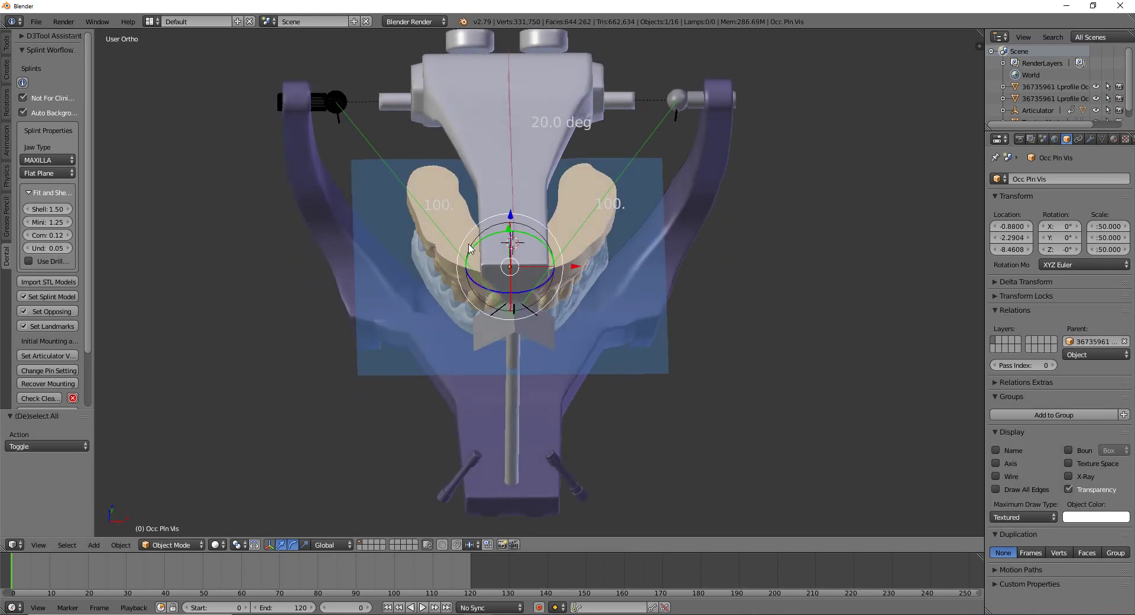
pyautogui.moveTo(522, 178); pyautogui.dragTo(523, 294, button='middle')
pyautogui.press('KP_7')
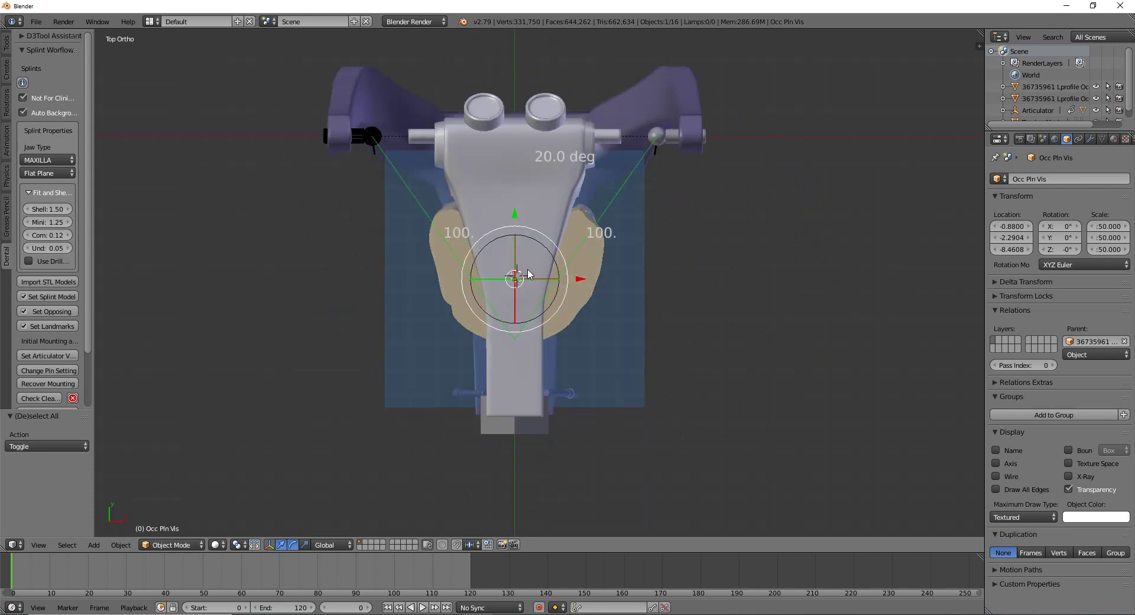
pyautogui.scroll(6, 491, 296)
pyautogui.scroll(1, 502, 341)
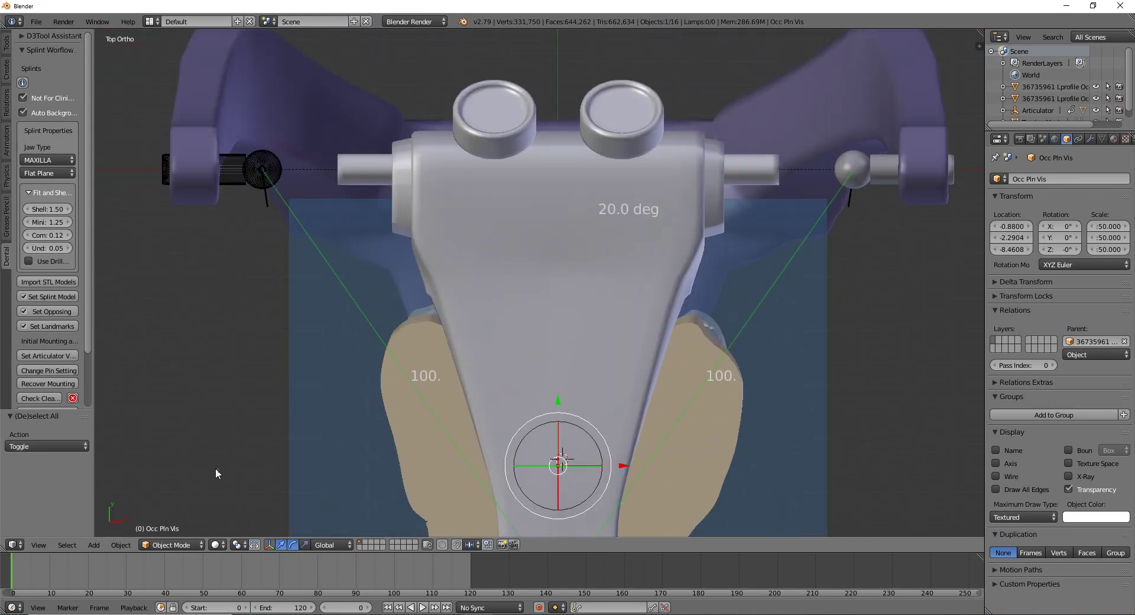
pyautogui.hotkey('alt', 'a')
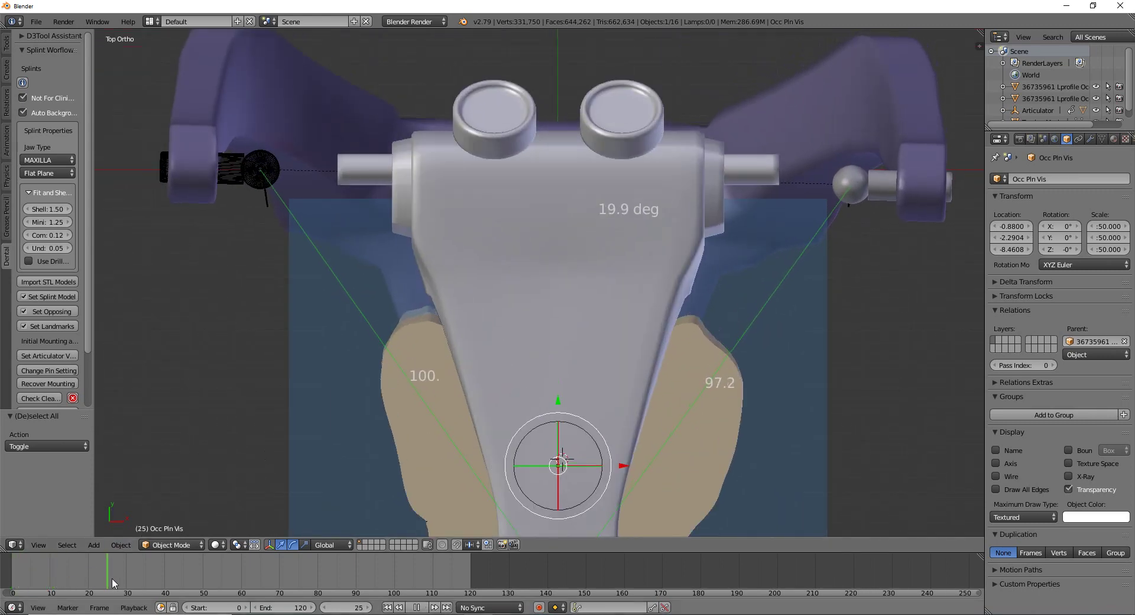
pyautogui.moveTo(145, 572)
pyautogui.mouseDown()
pyautogui.moveTo(102, 567)
pyautogui.moveTo(156, 569)
pyautogui.moveTo(124, 569)
pyautogui.mouseUp()
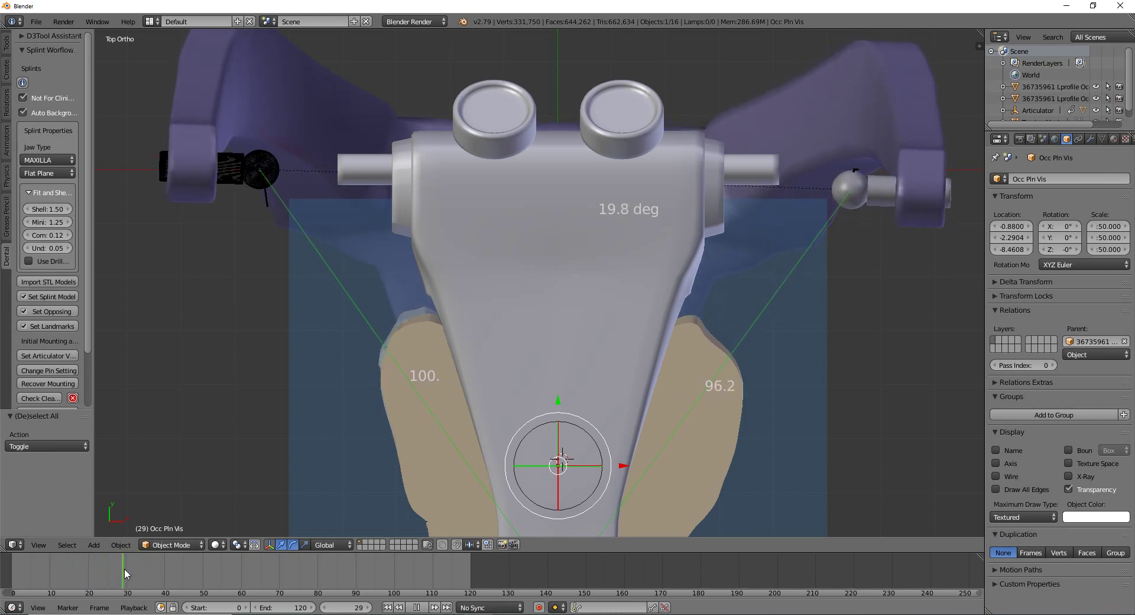
pyautogui.hotkey('alt', 'a')
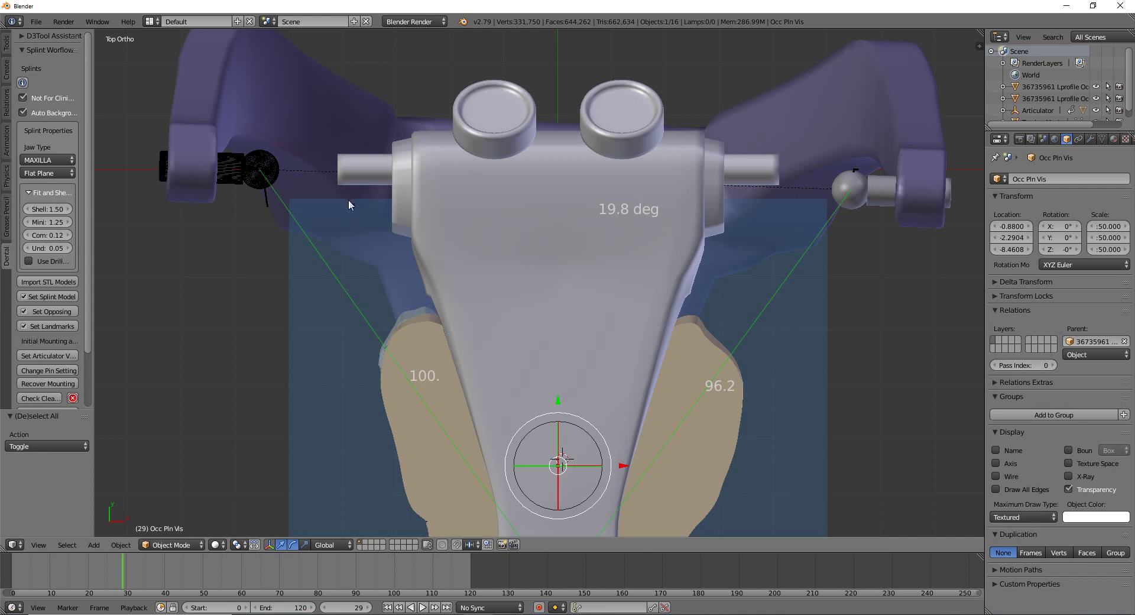
# Examine the wireframe right condyle from above and scrub the jaw motion with both condyles in view
pyautogui.keyDown('shift'); pyautogui.moveTo(275, 183); pyautogui.dragTo(446, 252, button='middle'); pyautogui.keyUp('shift')
pyautogui.scroll(4, 413, 251)
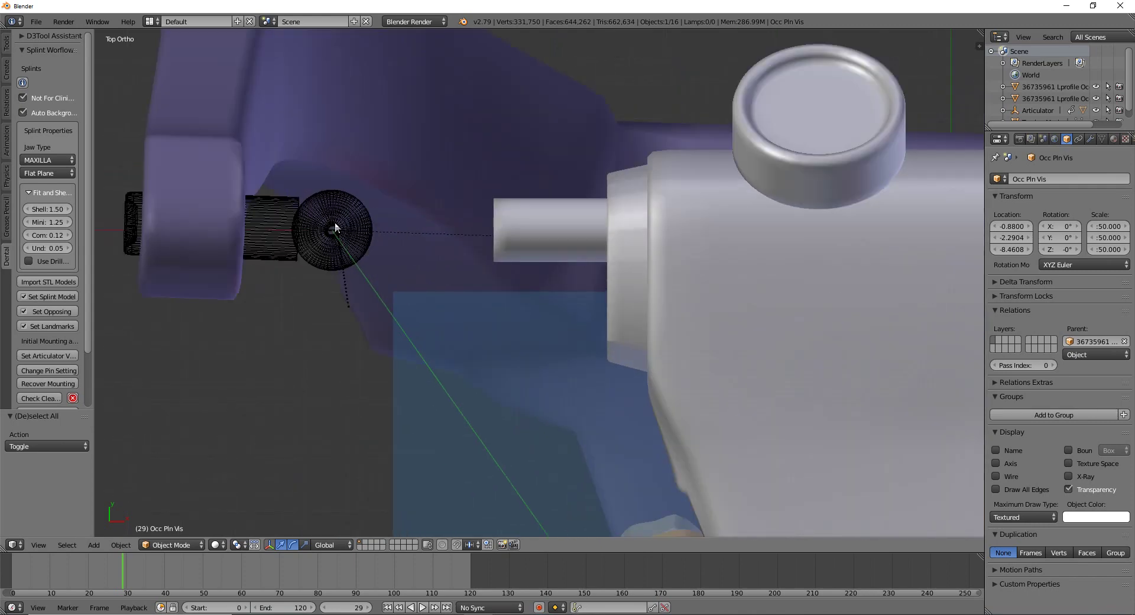
pyautogui.scroll(-4, 339, 228)
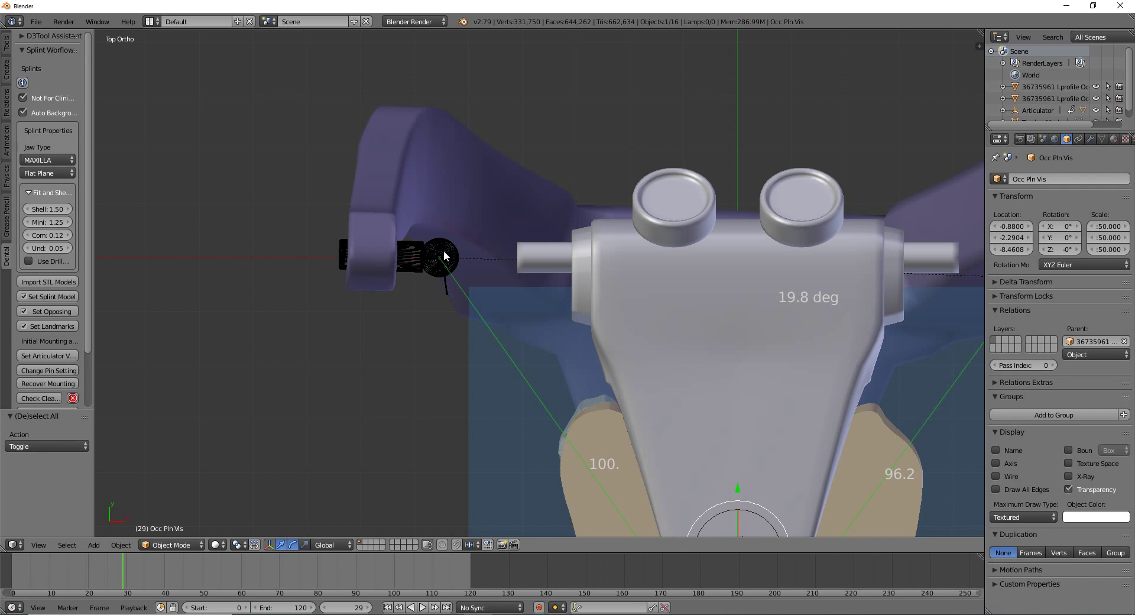
pyautogui.keyDown('shift'); pyautogui.moveTo(670, 265); pyautogui.dragTo(525, 256, button='middle'); pyautogui.keyUp('shift')
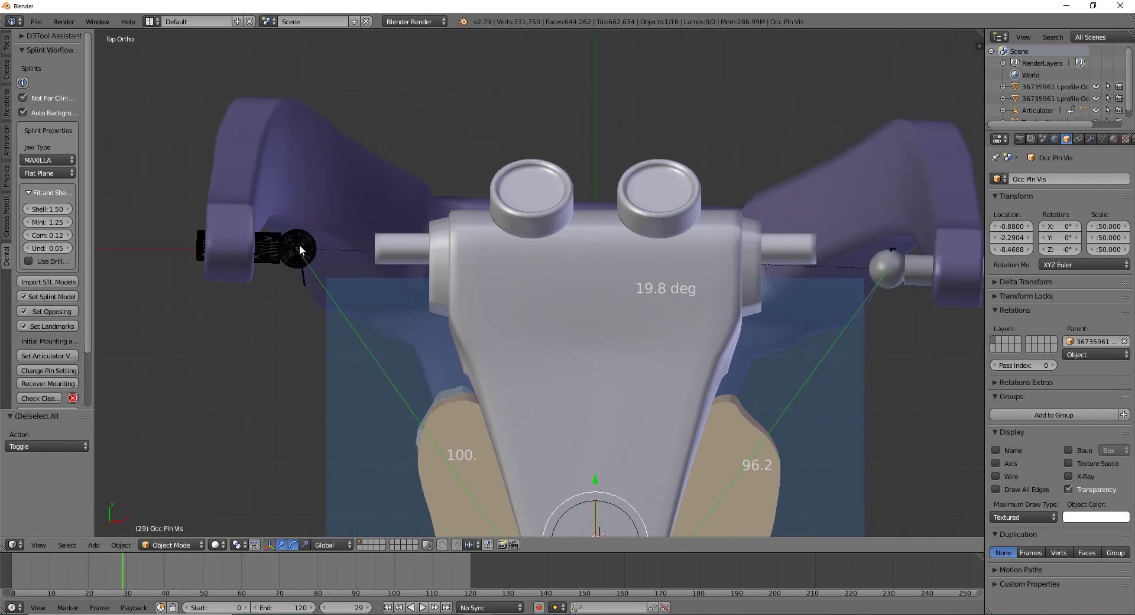
pyautogui.hotkey('alt', 'a')
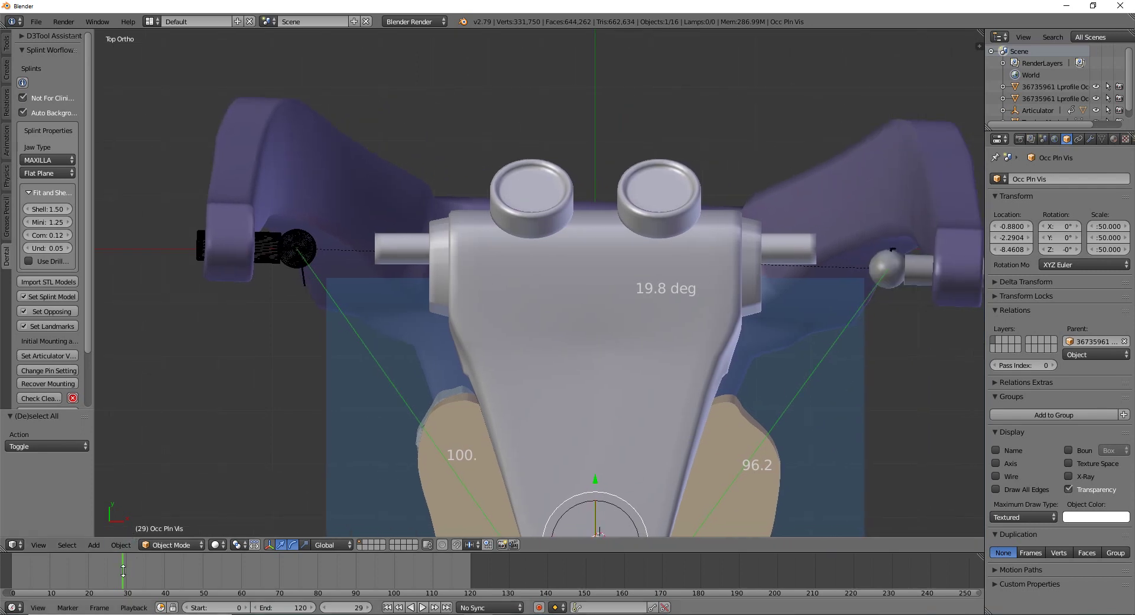
pyautogui.moveTo(144, 577); pyautogui.dragTo(84, 573)
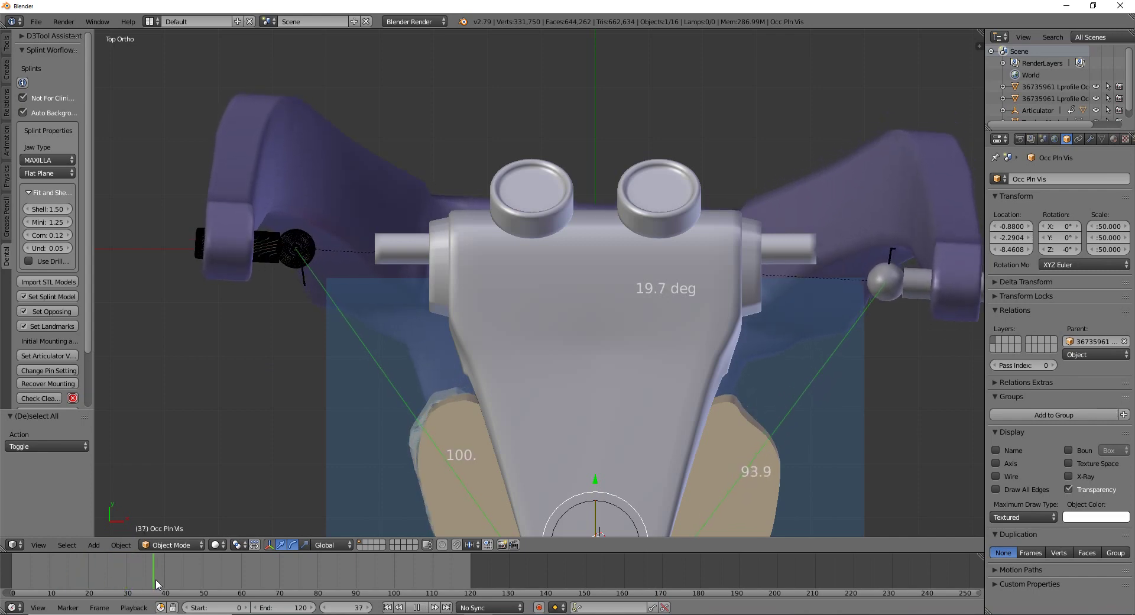
pyautogui.press('Escape')
# Scrub the motion to frame 28 close up on the right condyle and compare it with the left condyle
pyautogui.scroll(6, 160, 269)
pyautogui.scroll(1, 477, 393)
pyautogui.keyDown('shift'); pyautogui.moveTo(458, 400); pyautogui.dragTo(518, 281, button='middle'); pyautogui.keyUp('shift')
pyautogui.moveTo(123, 570)
pyautogui.mouseDown()
pyautogui.moveTo(46, 563)
pyautogui.moveTo(151, 583)
pyautogui.moveTo(89, 572)
pyautogui.moveTo(112, 579)
pyautogui.mouseUp()
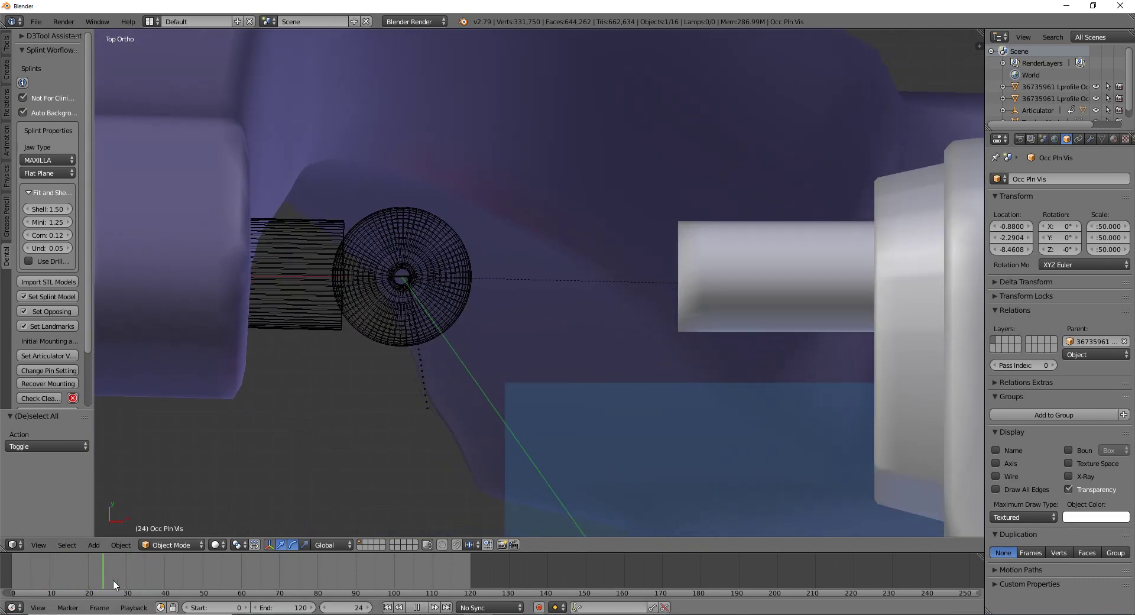
pyautogui.scroll(-6, 409, 318)
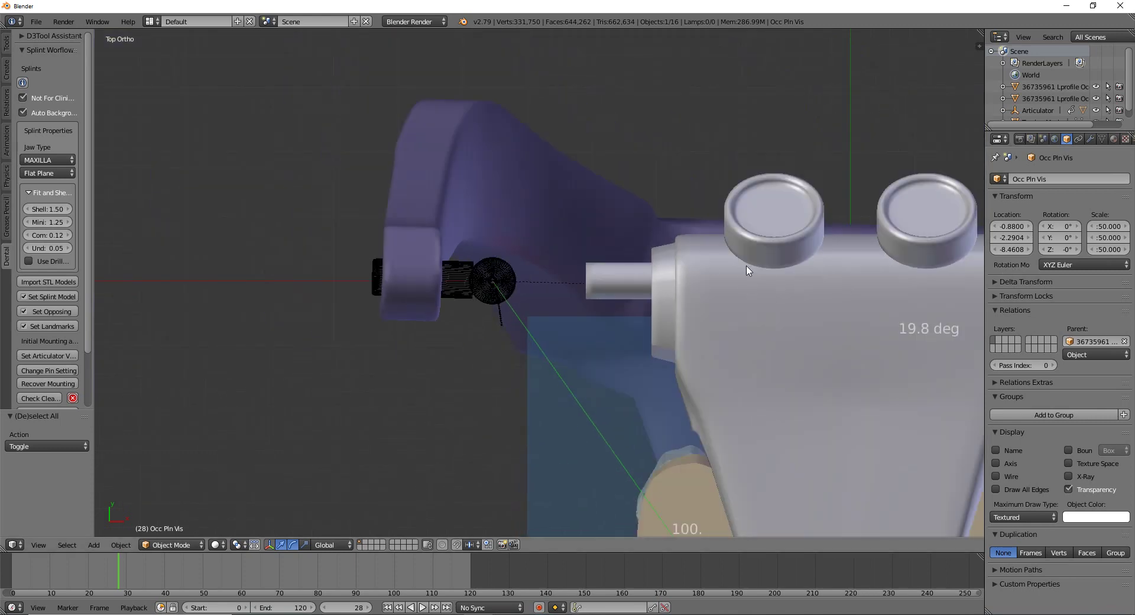
pyautogui.keyDown('shift'); pyautogui.moveTo(564, 300); pyautogui.dragTo(533, 304, button='middle'); pyautogui.keyUp('shift')
pyautogui.scroll(-3, 609, 294)
pyautogui.scroll(3, 736, 285)
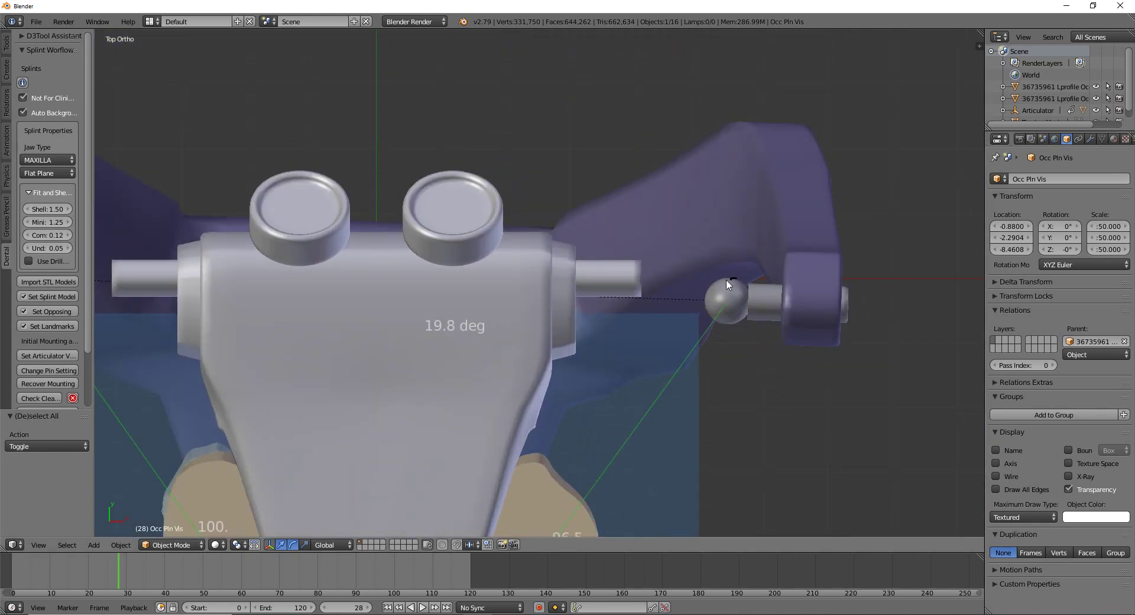
# Play the jaw motion close up on the right condyle's rotation center and stop at frame 34
pyautogui.keyDown('ctrl'); pyautogui.scroll(4, 372, 372); pyautogui.keyUp('ctrl')
pyautogui.scroll(5, 355, 439)
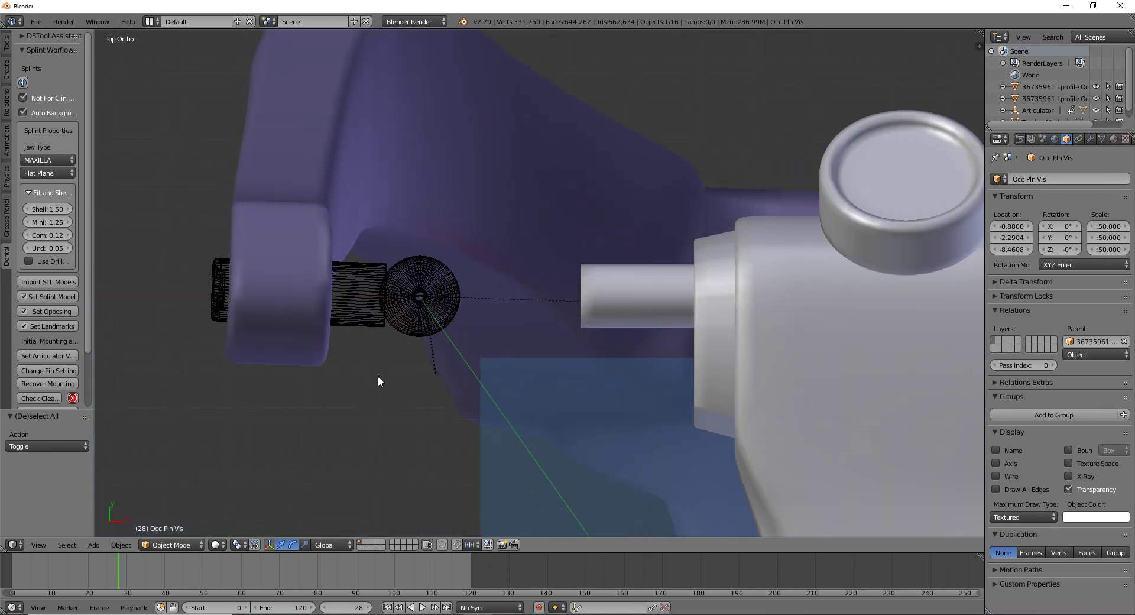
pyautogui.keyDown('shift'); pyautogui.moveTo(379, 381); pyautogui.dragTo(443, 381, button='middle'); pyautogui.keyUp('shift')
pyautogui.scroll(4, 427, 336)
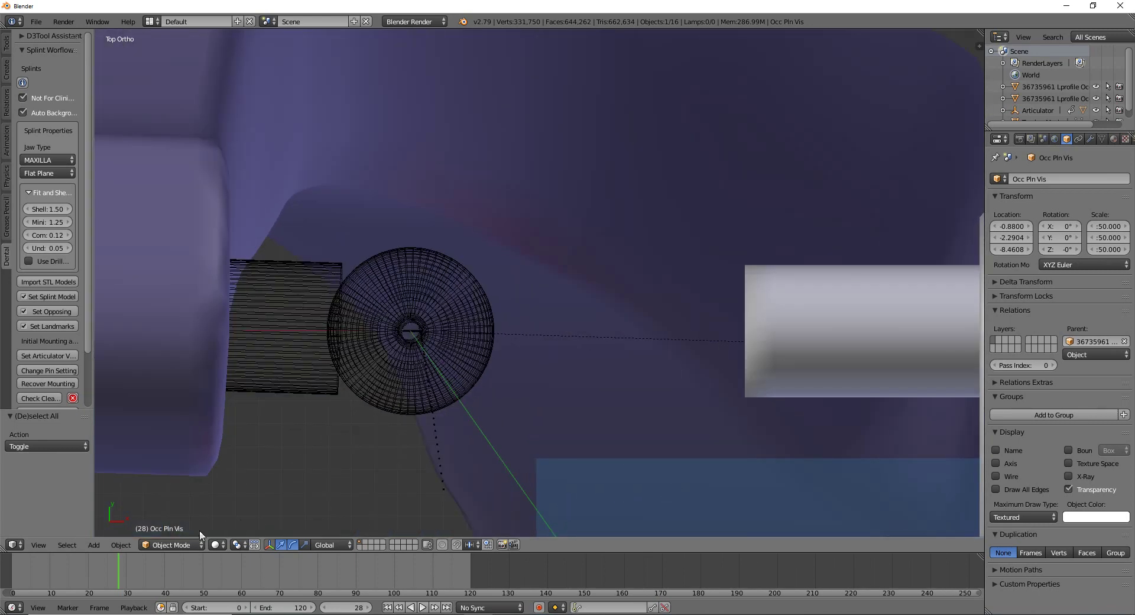
pyautogui.hotkey('alt', 'a')
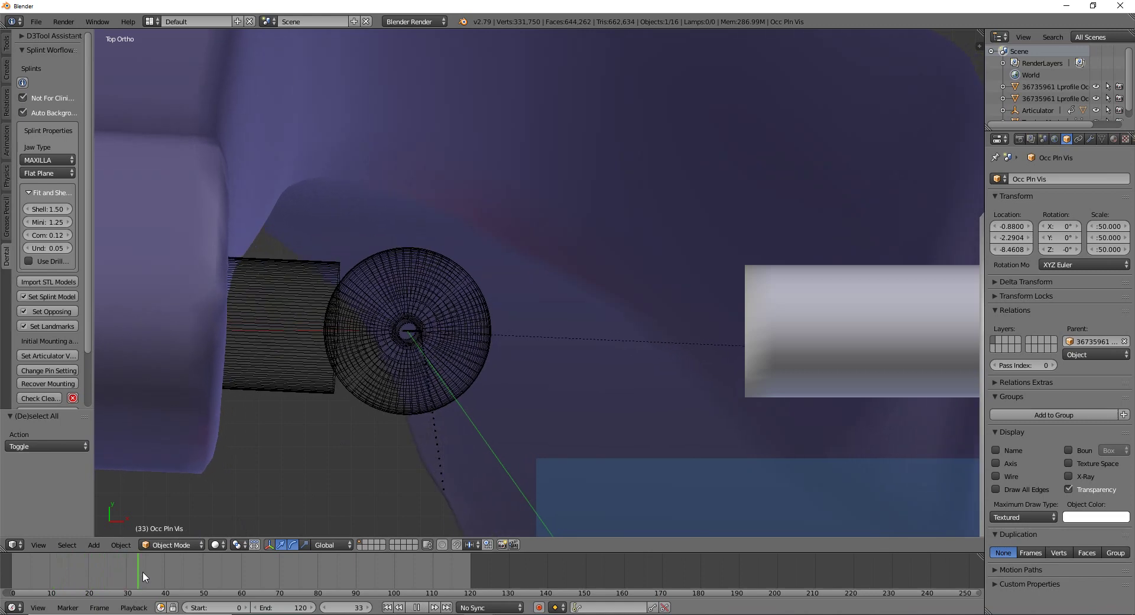
pyautogui.hotkey('alt', 'a')
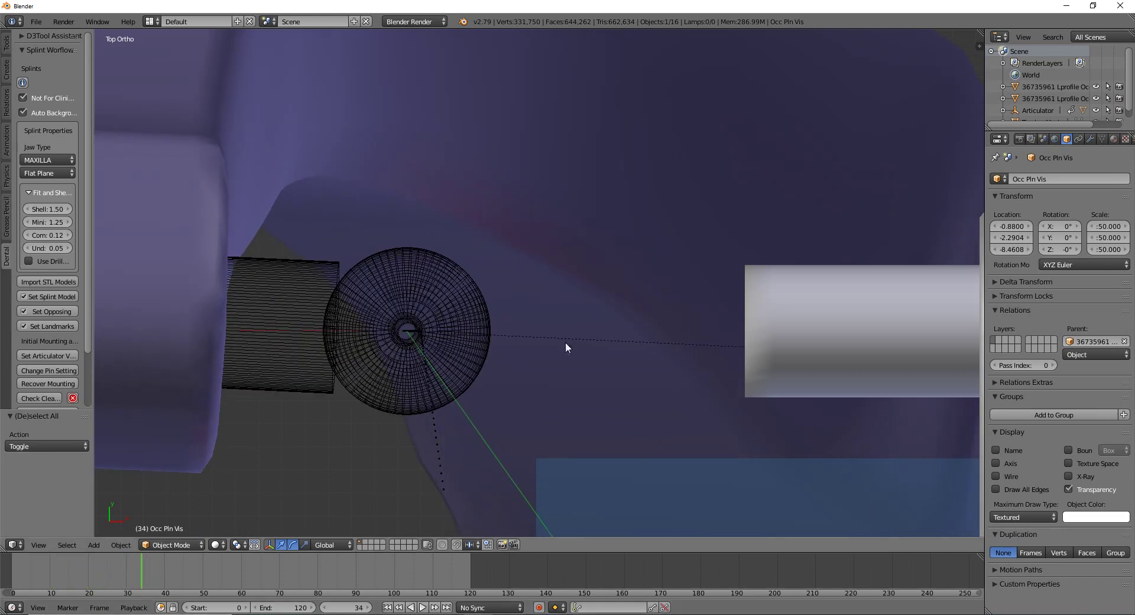
# Examine the incisal guide table, pin and tooth separation from the side at frame 34
pyautogui.scroll(-6, 565, 341)
pyautogui.moveTo(632, 396); pyautogui.dragTo(556, 335, button='middle')
pyautogui.scroll(4, 556, 335)
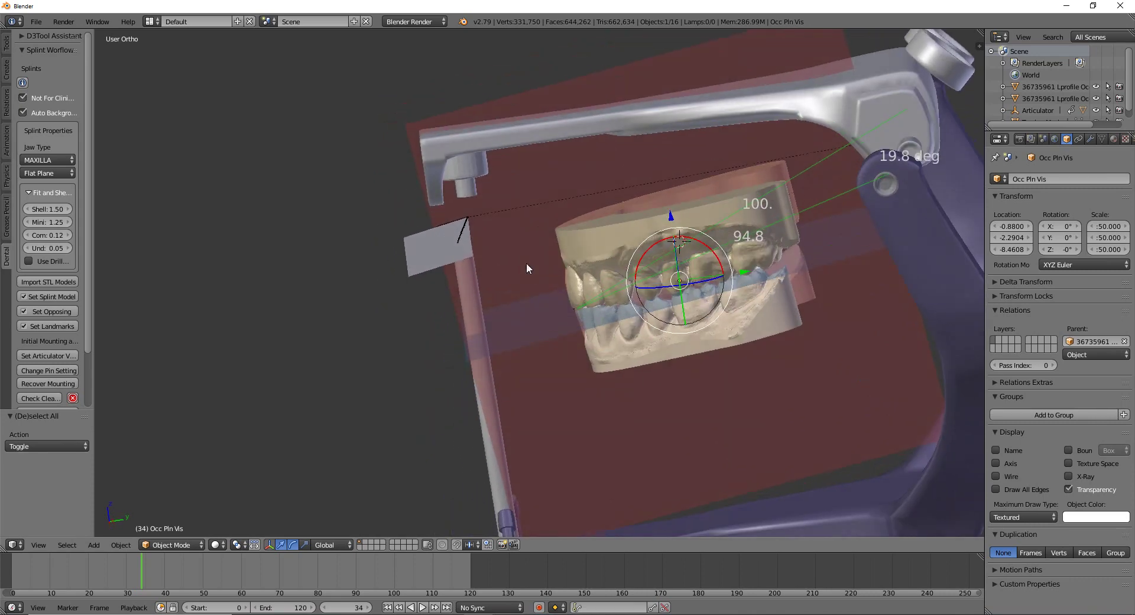
pyautogui.keyDown('shift'); pyautogui.moveTo(526, 268); pyautogui.dragTo(597, 236, button='middle'); pyautogui.keyUp('shift')
pyautogui.scroll(2, 539, 251)
pyautogui.scroll(-1, 532, 248)
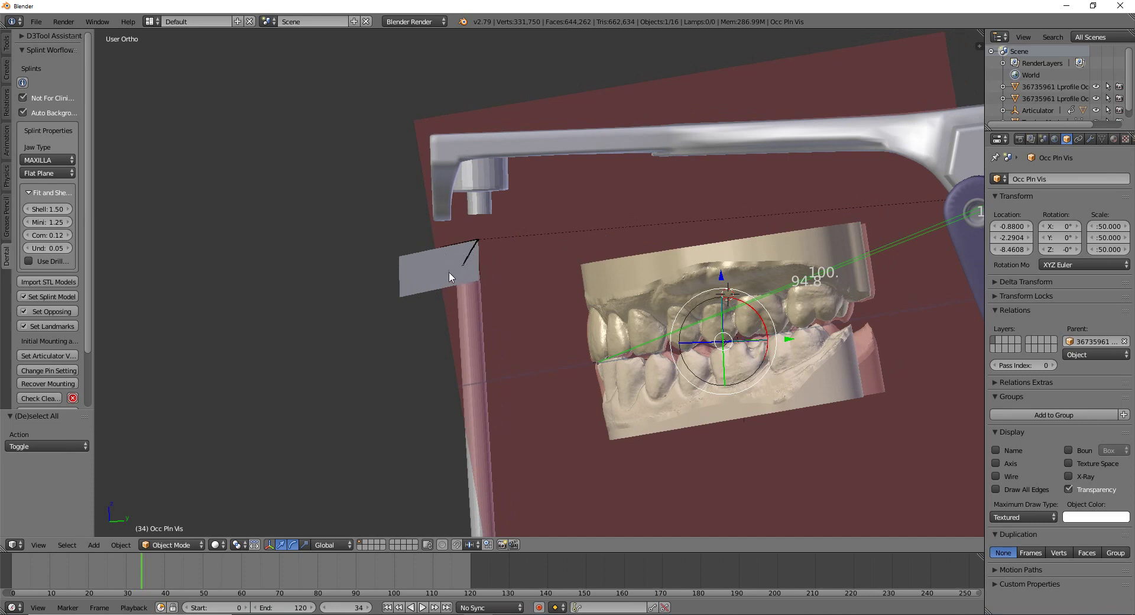
pyautogui.moveTo(420, 298)
pyautogui.mouseDown(button='middle')
pyautogui.moveTo(426, 311)
pyautogui.moveTo(502, 311)
pyautogui.moveTo(415, 305)
pyautogui.mouseUp(button='middle')
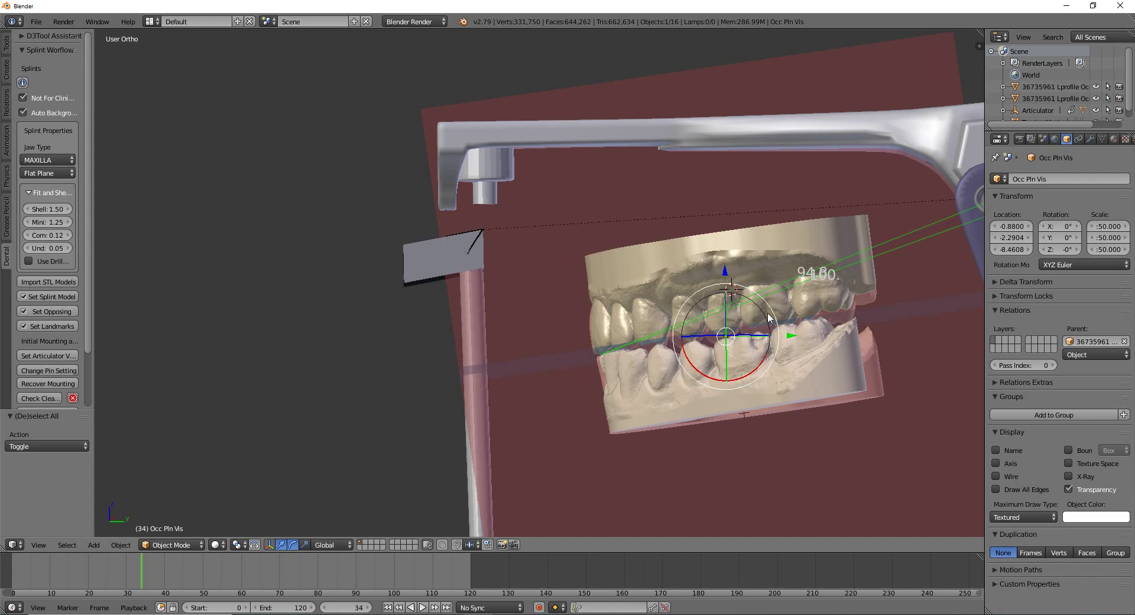
pyautogui.scroll(-2, 822, 254)
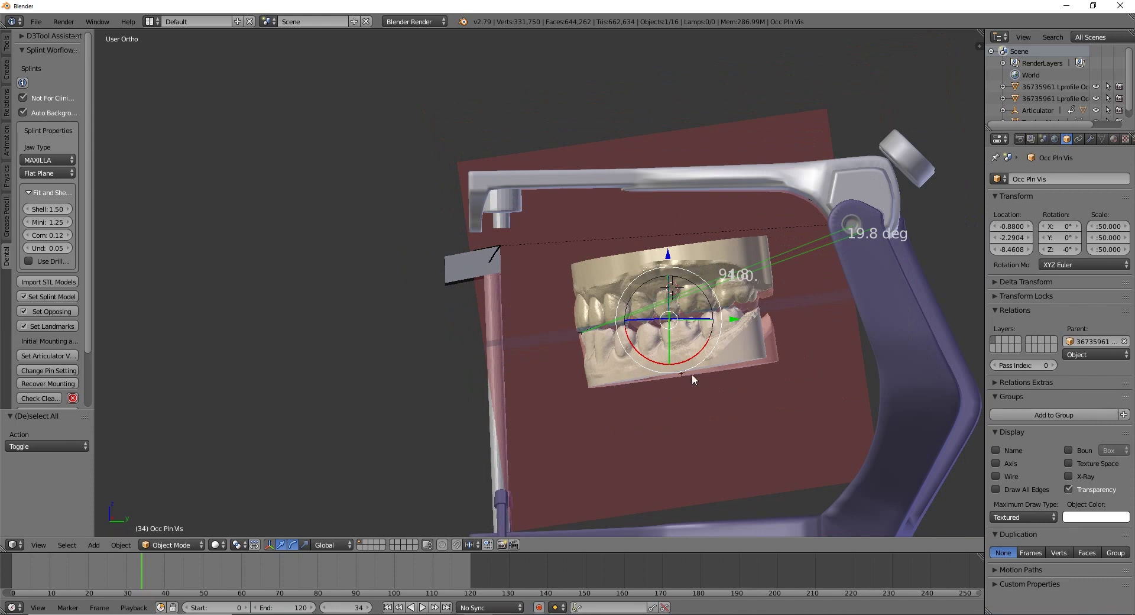
pyautogui.scroll(2, 512, 406)
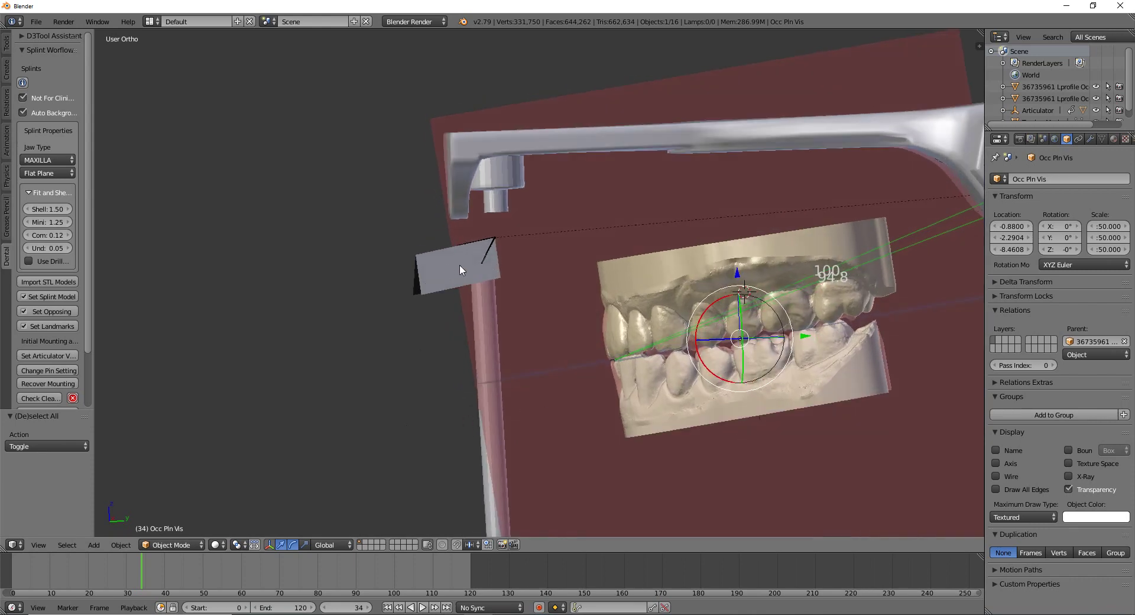
# Play the jaw motion from the side, scrub to frame 59, view the whole articulator and return to frame 0
pyautogui.hotkey('alt', 'a')
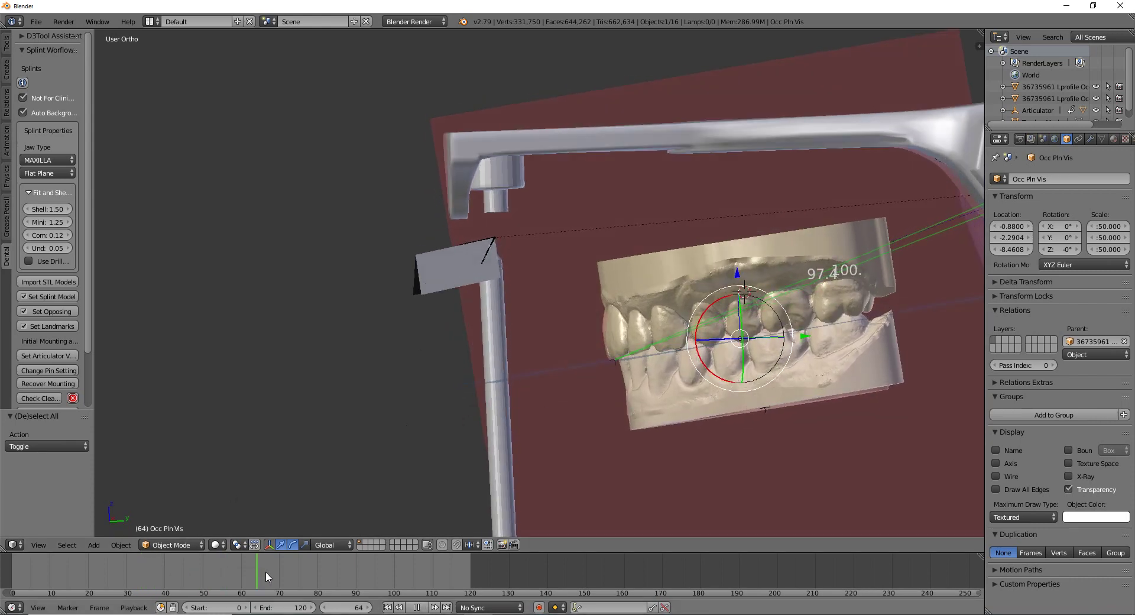
pyautogui.moveTo(328, 575); pyautogui.dragTo(238, 571)
pyautogui.moveTo(473, 317); pyautogui.dragTo(638, 325, button='middle')
pyautogui.scroll(-2, 520, 266)
pyautogui.moveTo(522, 270); pyautogui.dragTo(441, 385, button='middle')
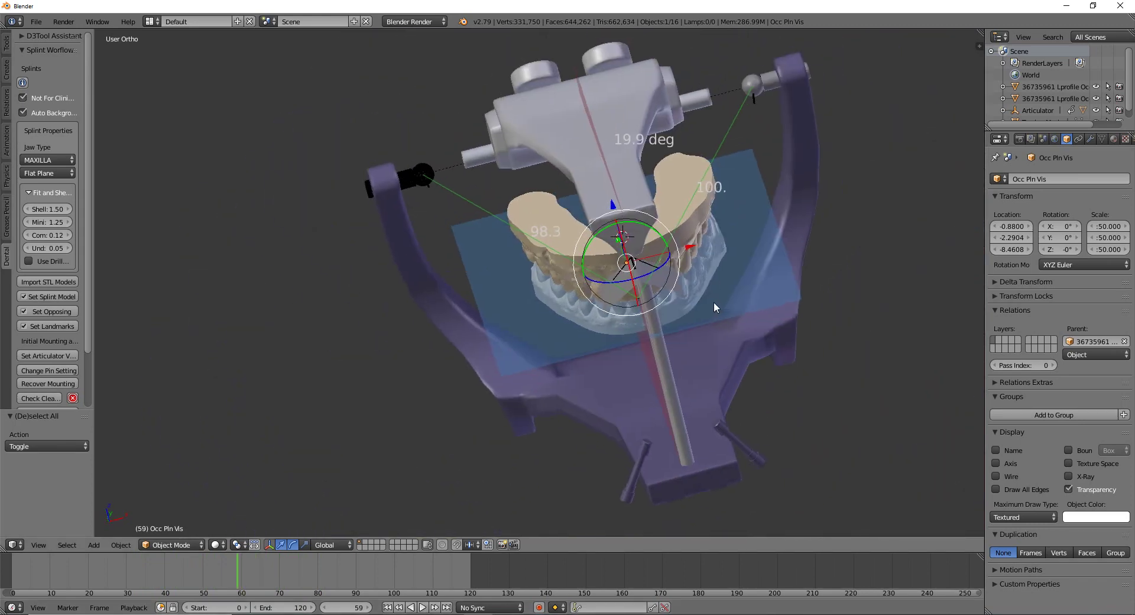
pyautogui.click(389, 607)
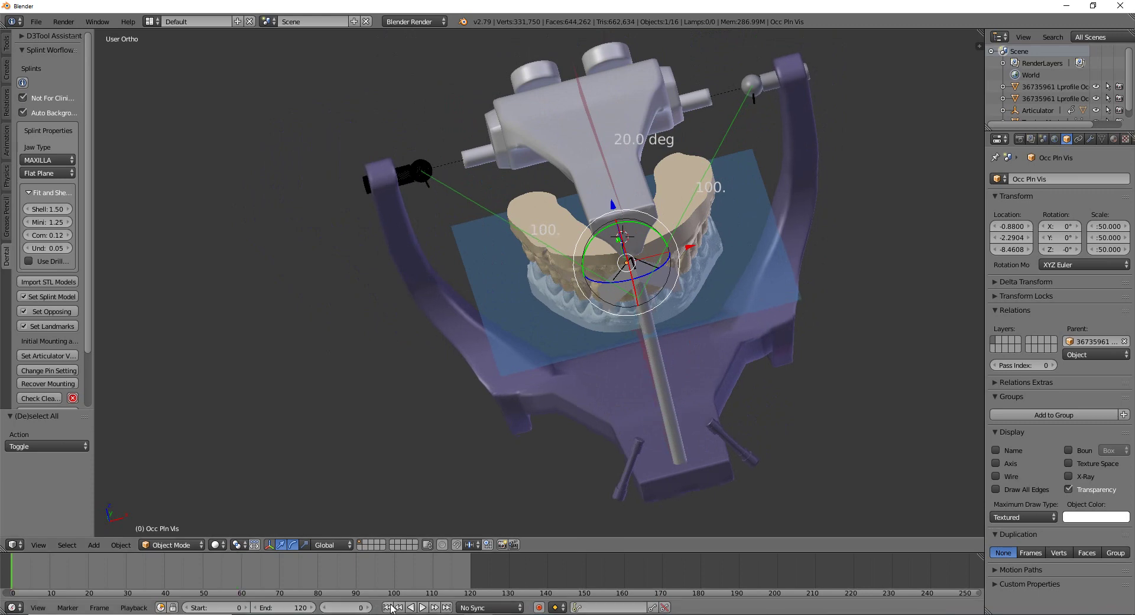
# View the guide table from the side and show the occlusal plane's object constraints
pyautogui.moveTo(425, 509); pyautogui.dragTo(367, 258, button='middle')
pyautogui.scroll(2, 621, 368)
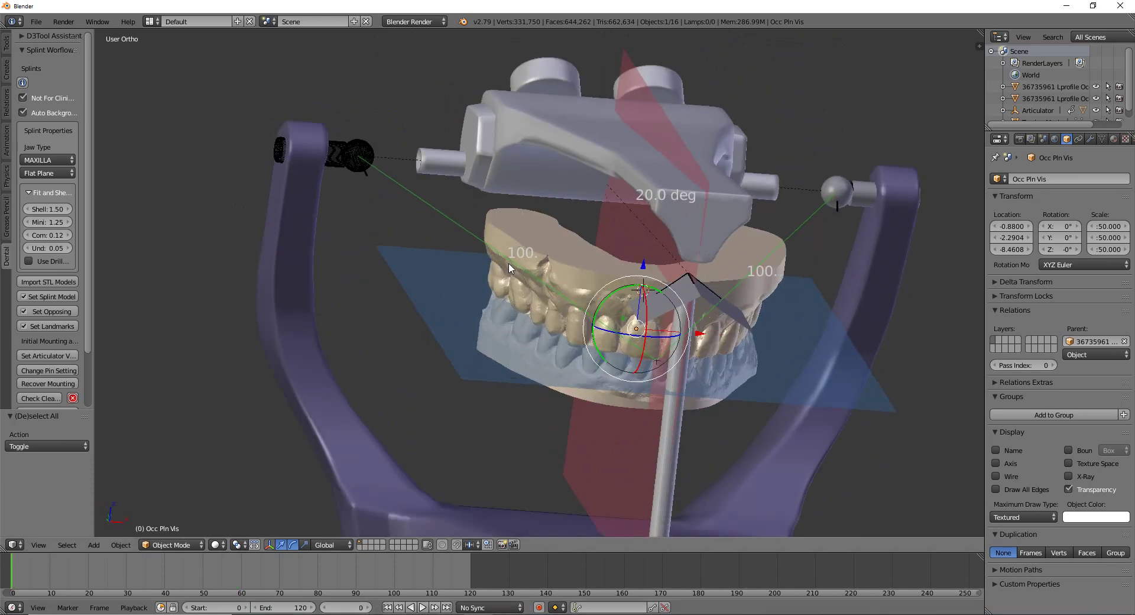
pyautogui.moveTo(621, 368); pyautogui.dragTo(508, 260, button='middle')
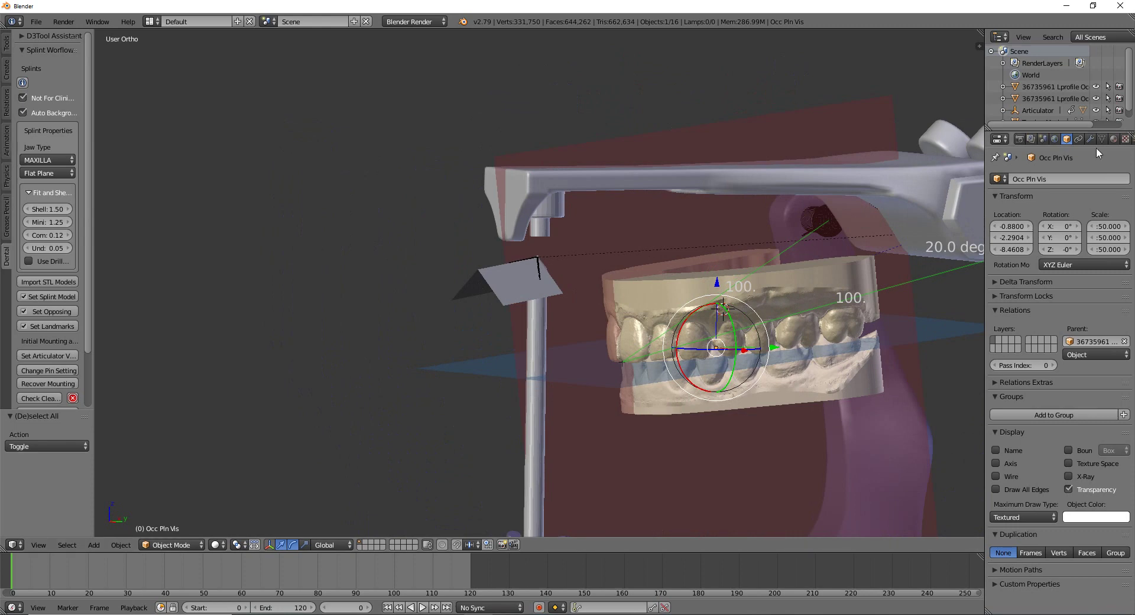
pyautogui.click(1078, 138)
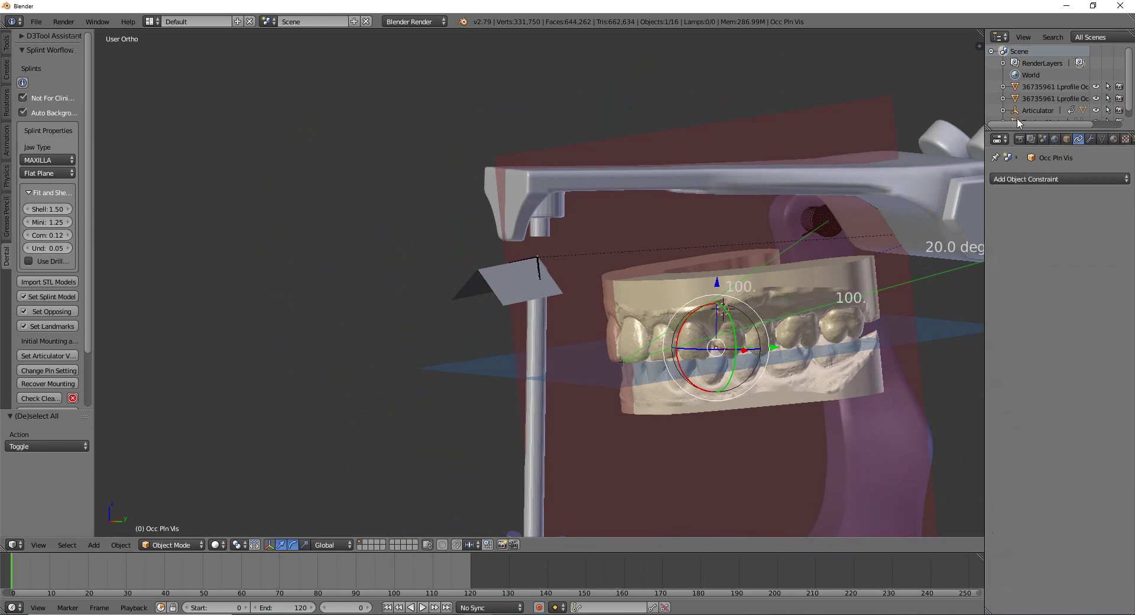
# Play the jaw motion from an angled front view, scrub back to frame 0 and stop playback
pyautogui.moveTo(225, 409); pyautogui.dragTo(414, 384, button='middle')
pyautogui.hotkey('alt', 'a')
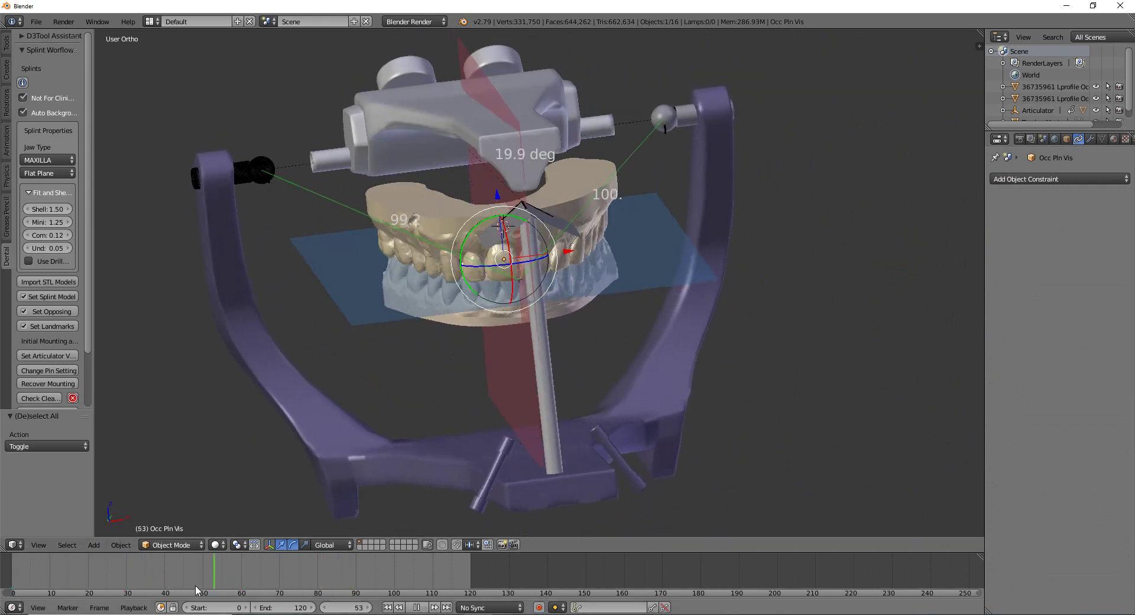
pyautogui.moveTo(305, 580); pyautogui.dragTo(11, 582)
pyautogui.hotkey('alt', 'a')
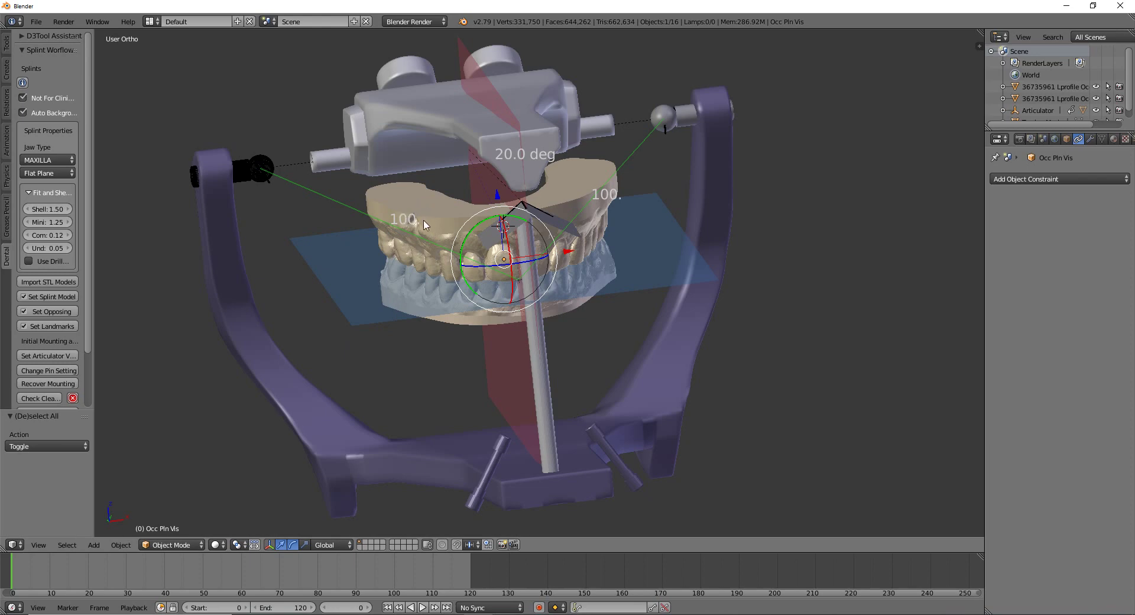
# Open the live articulator parameters with the models in side view and set Protrusion to 0.45
pyautogui.scroll(2, 266, 272)
pyautogui.moveTo(266, 272); pyautogui.dragTo(496, 311, button='middle')
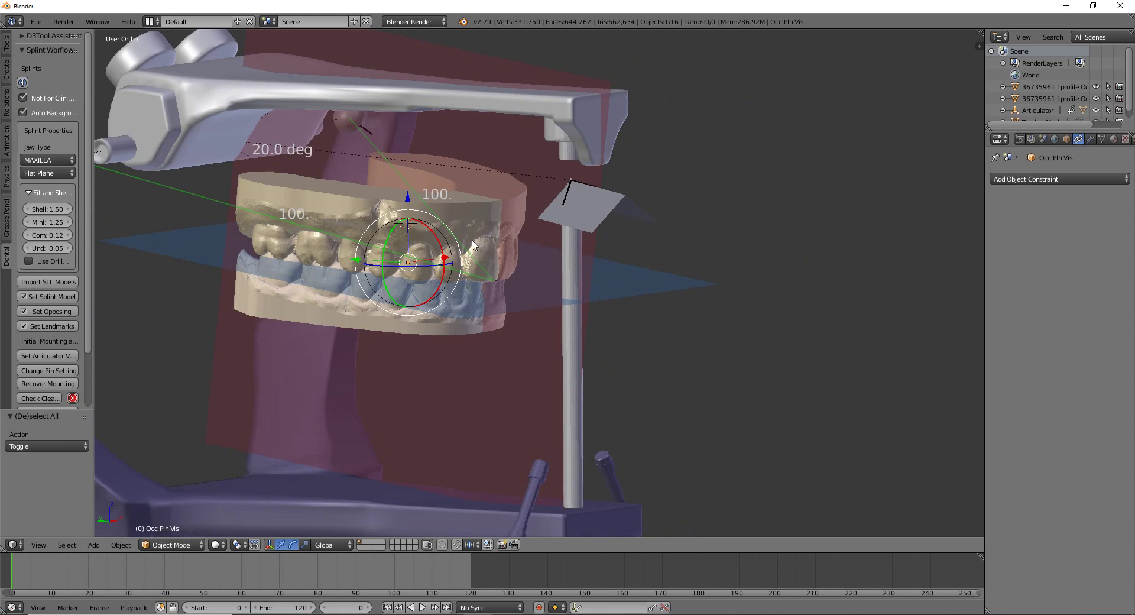
pyautogui.keyDown('shift'); pyautogui.moveTo(415, 253); pyautogui.dragTo(499, 241, button='middle'); pyautogui.keyUp('shift')
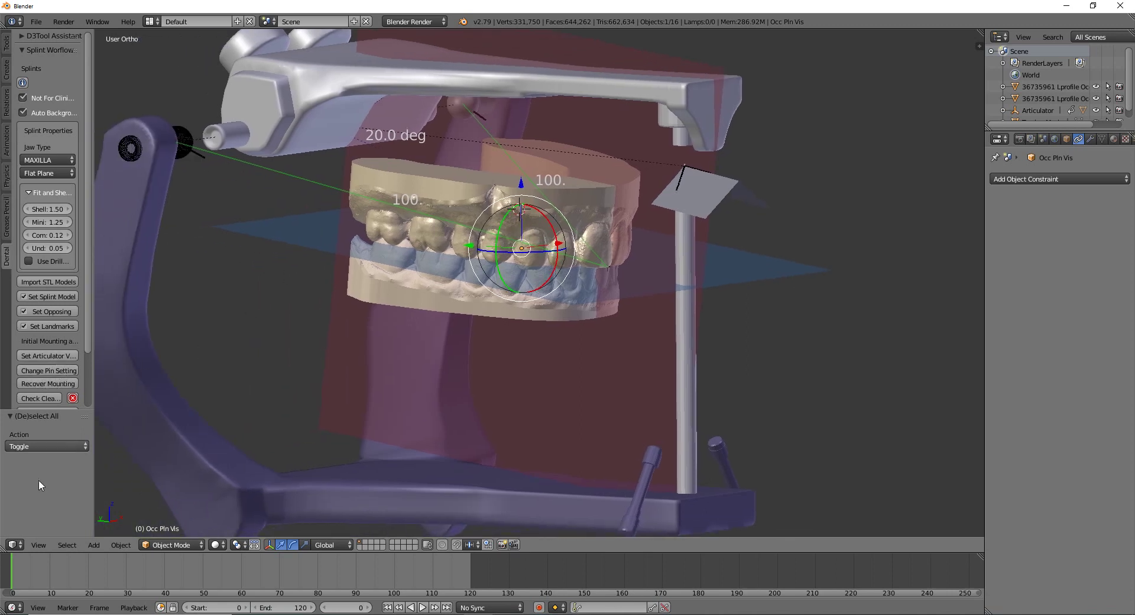
pyautogui.click(45, 355)
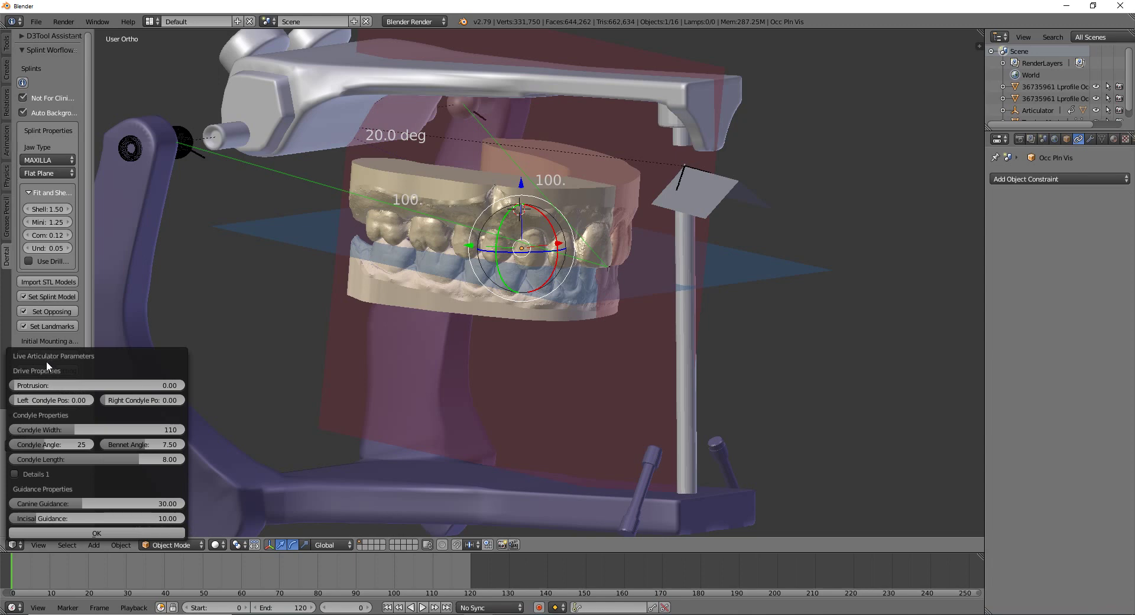
pyautogui.moveTo(46, 360); pyautogui.dragTo(245, 247)
pyautogui.moveTo(170, 244); pyautogui.dragTo(219, 244)
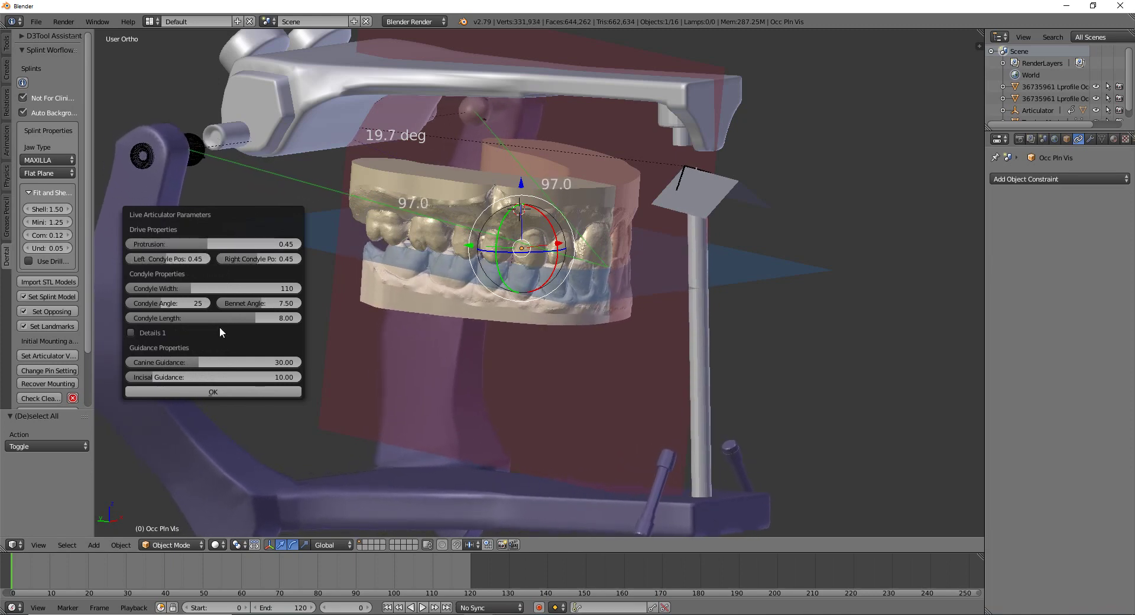
# Set Incisal Guidance to 42.59, test Protrusion at 1.00 with Condyle Length 5.05, and return Protrusion to 0.00
pyautogui.moveTo(155, 384); pyautogui.dragTo(230, 393)
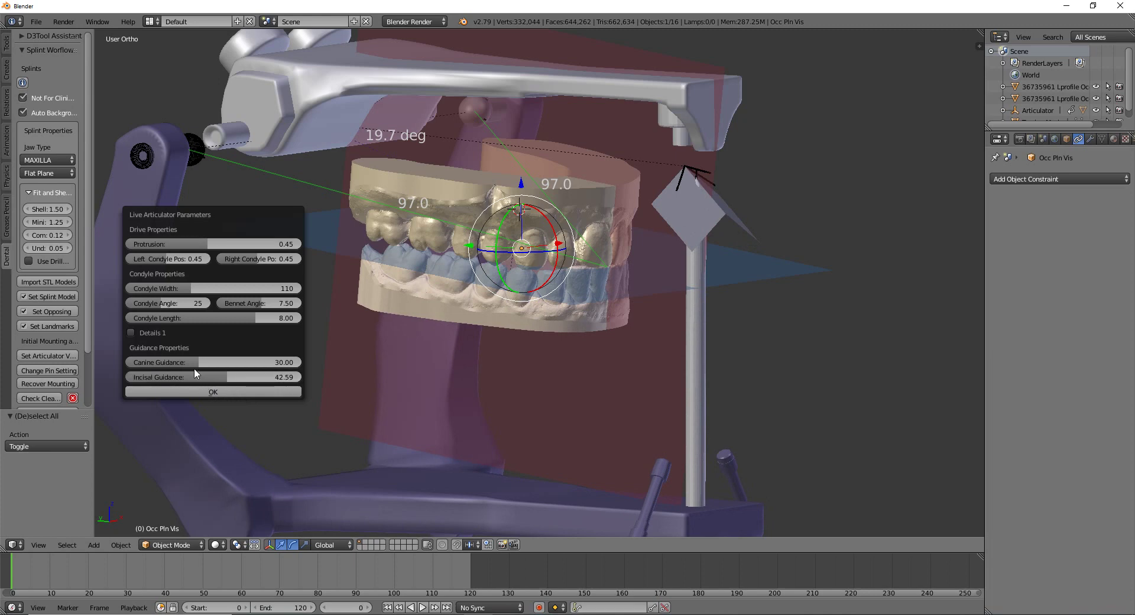
pyautogui.moveTo(209, 250); pyautogui.dragTo(303, 242)
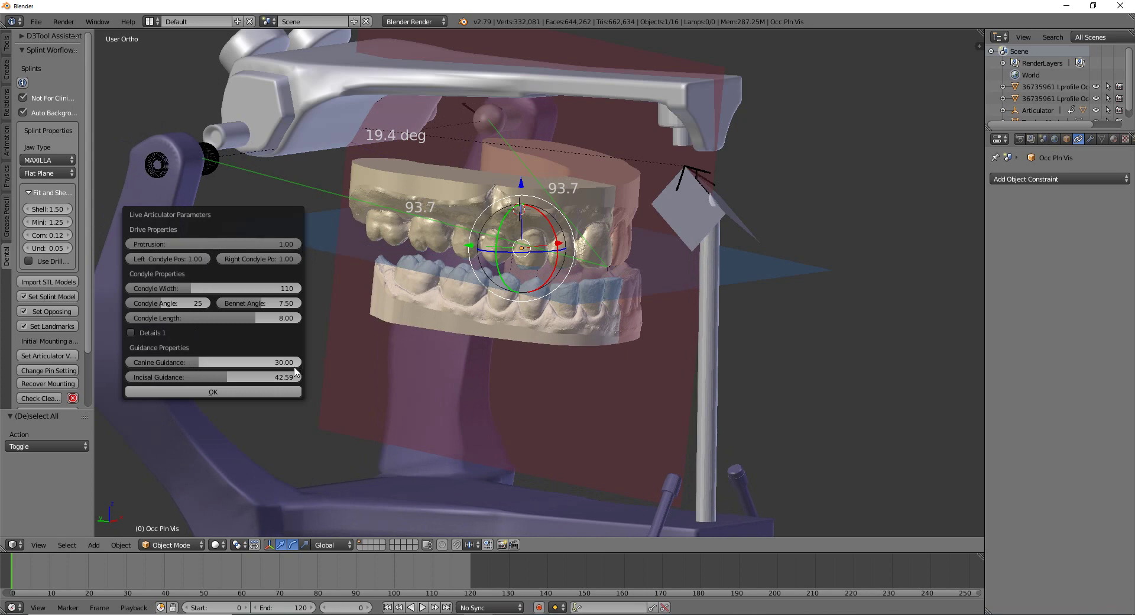
pyautogui.moveTo(251, 320); pyautogui.dragTo(190, 319)
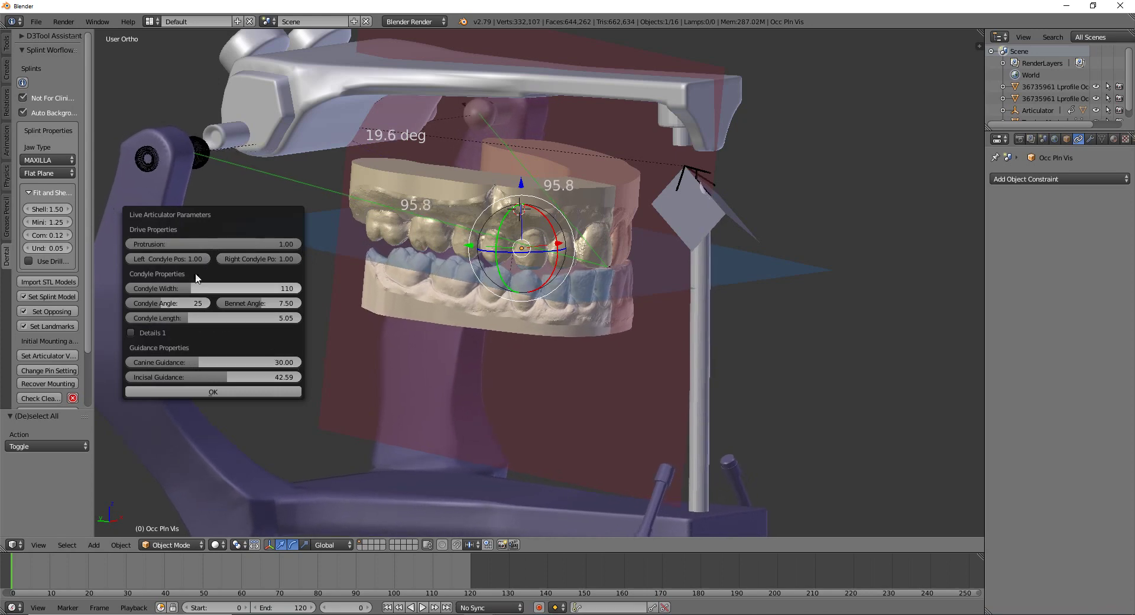
pyautogui.moveTo(248, 245); pyautogui.dragTo(77, 262)
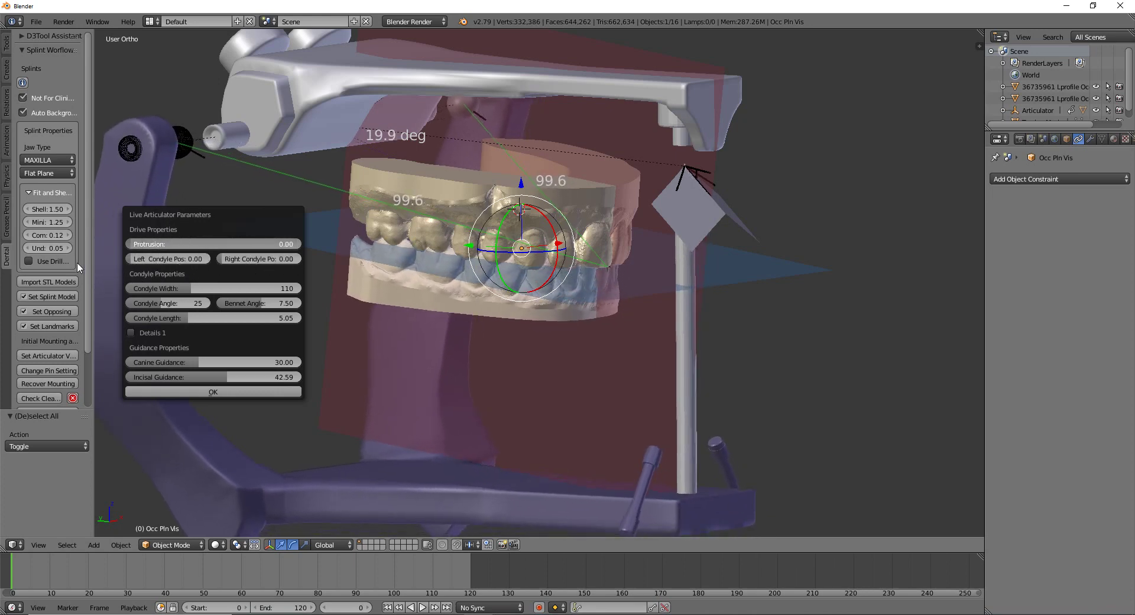
# Set the left condyle position to 0.76 and Canine Guidance to 15.52, and confirm the articulator parameters
pyautogui.moveTo(218, 258)
pyautogui.mouseDown()
pyautogui.moveTo(286, 261)
pyautogui.moveTo(142, 258)
pyautogui.moveTo(196, 261)
pyautogui.mouseUp()
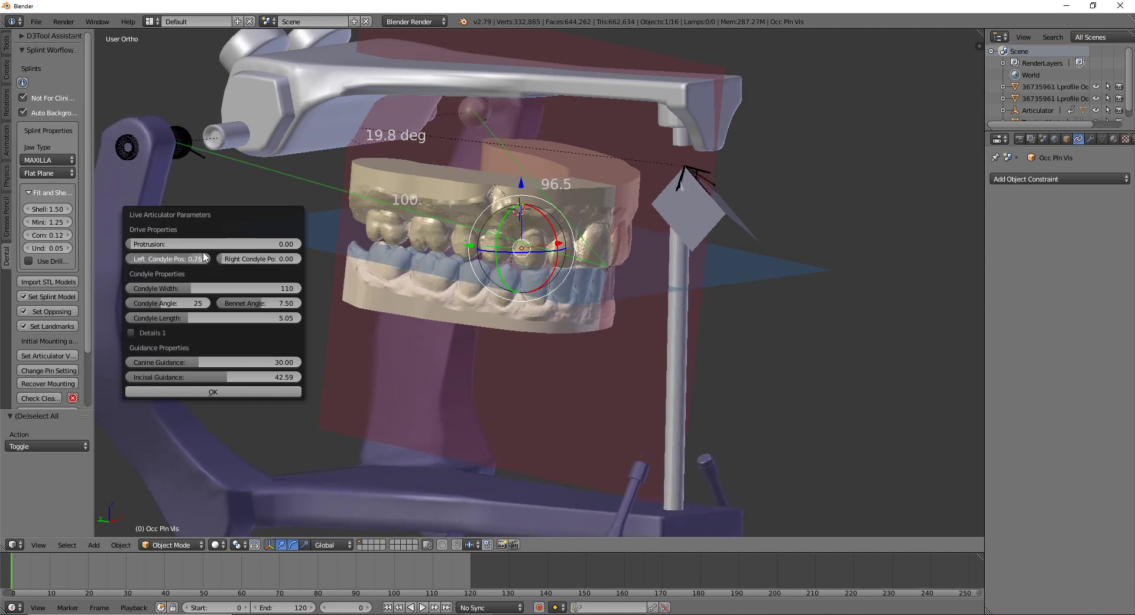
pyautogui.moveTo(204, 366); pyautogui.dragTo(161, 368)
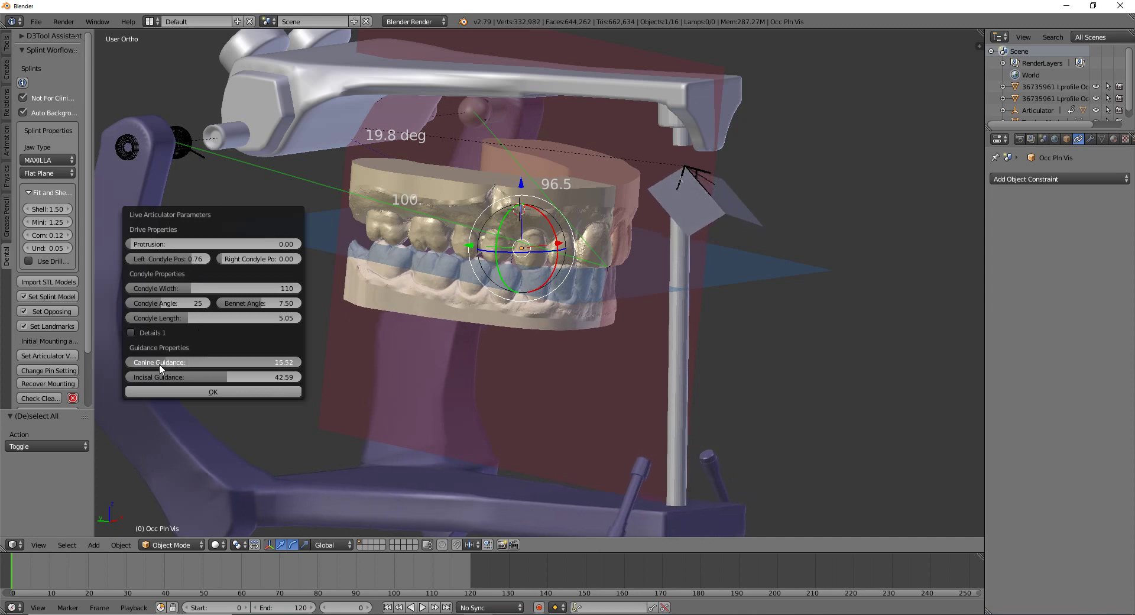
pyautogui.click(221, 391)
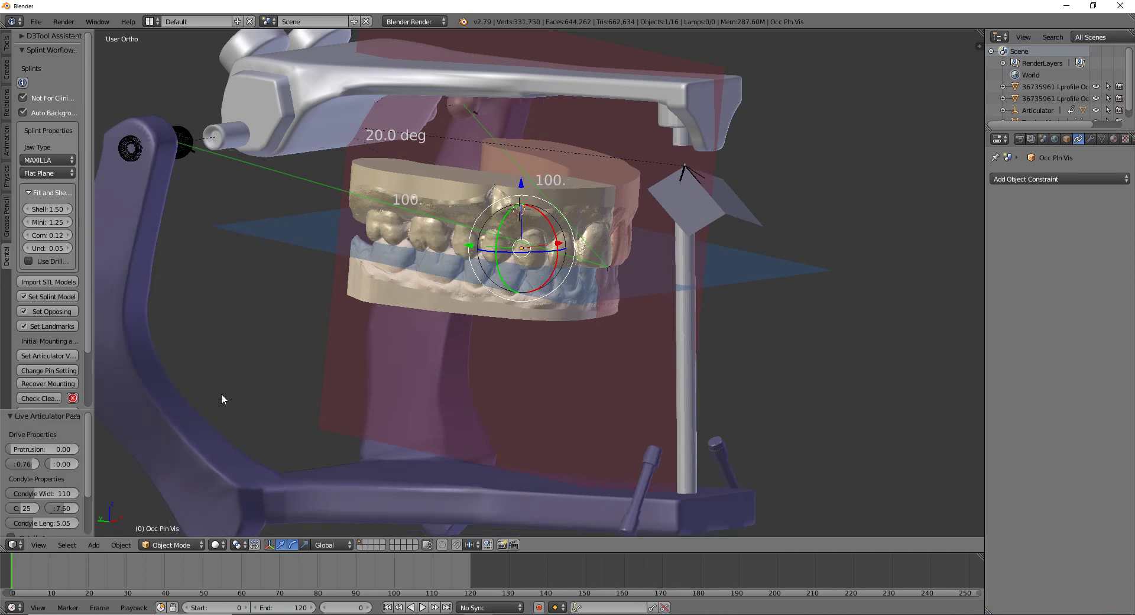
# Play the jaw motion from an angled front view, return to frame 0, and view the models from the side
pyautogui.moveTo(222, 394); pyautogui.dragTo(237, 324, button='middle')
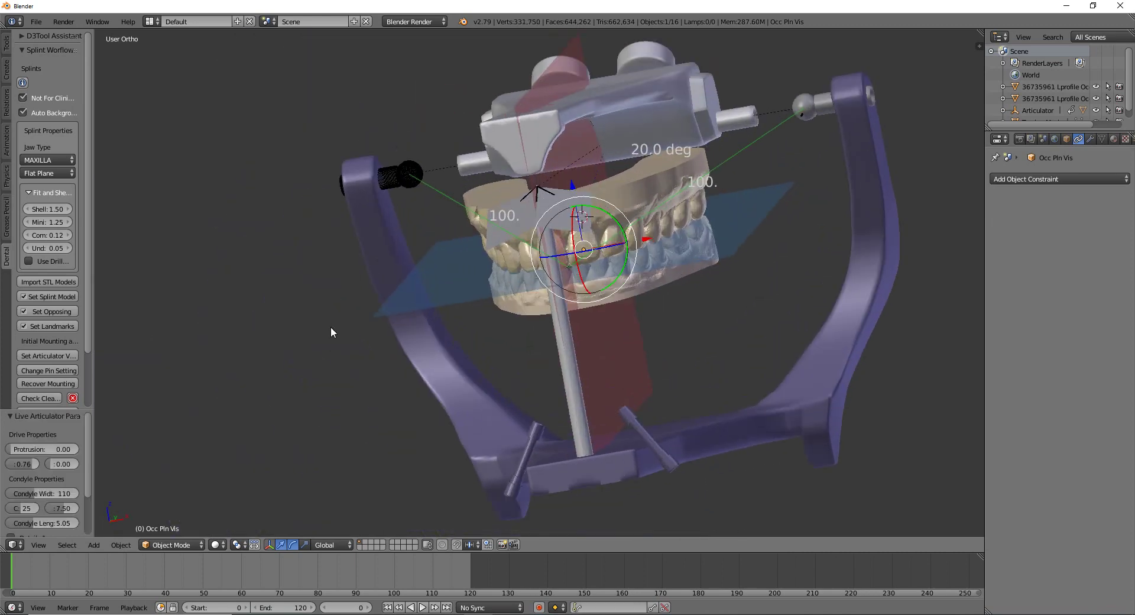
pyautogui.hotkey('alt', 'a')
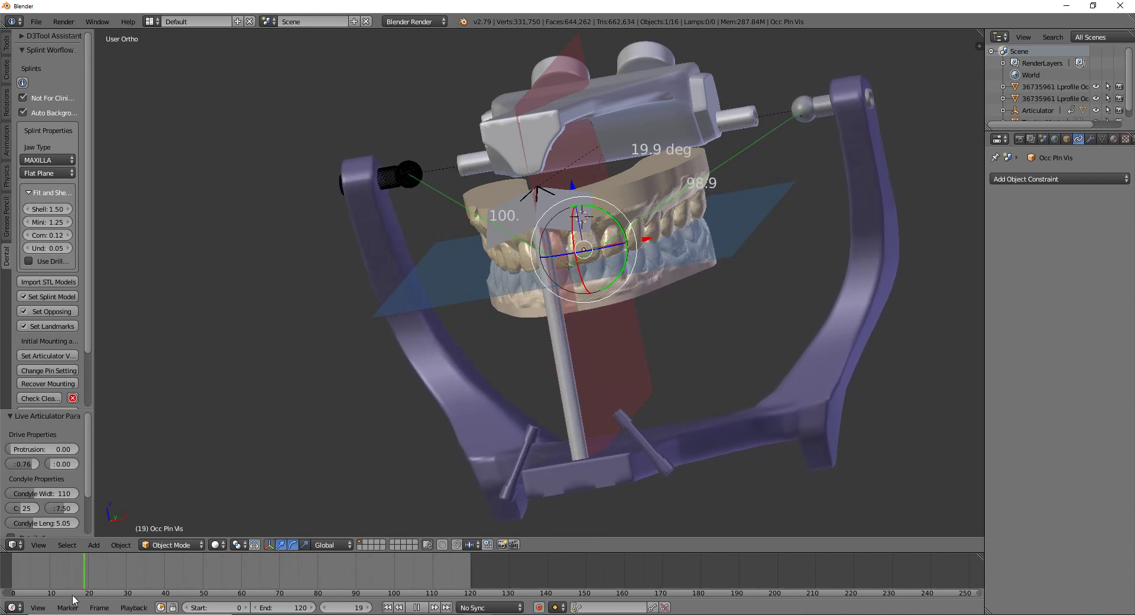
pyautogui.click(6, 593)
pyautogui.press('Escape')
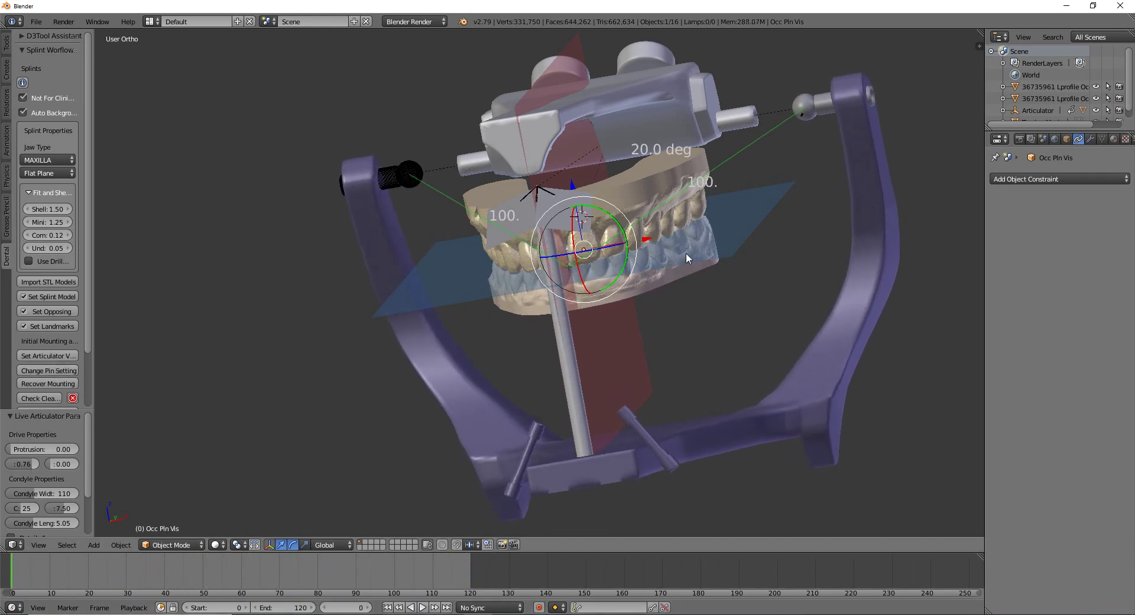
pyautogui.moveTo(686, 253); pyautogui.dragTo(477, 353, button='middle')
pyautogui.scroll(2, 477, 351)
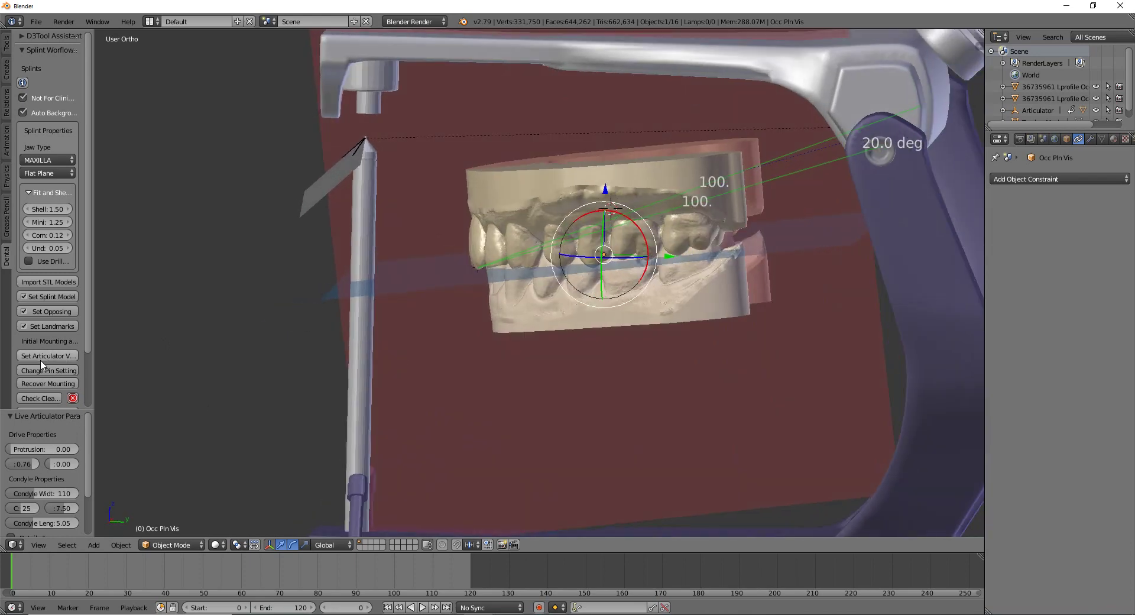
pyautogui.click(56, 359)
pyautogui.moveTo(56, 361); pyautogui.dragTo(128, 259)
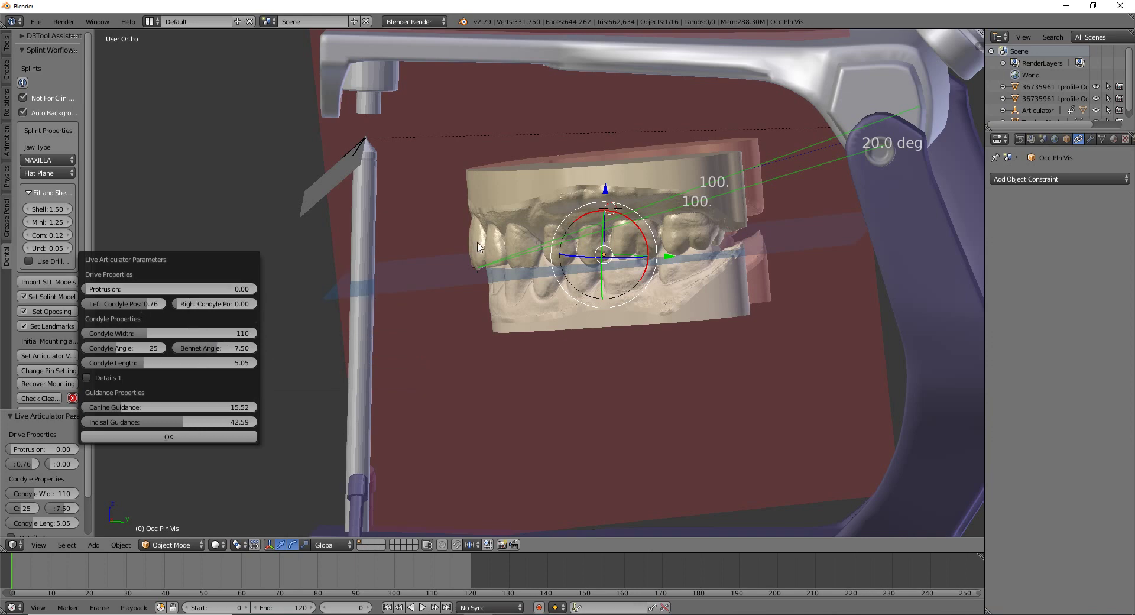
pyautogui.scroll(-3, 463, 246)
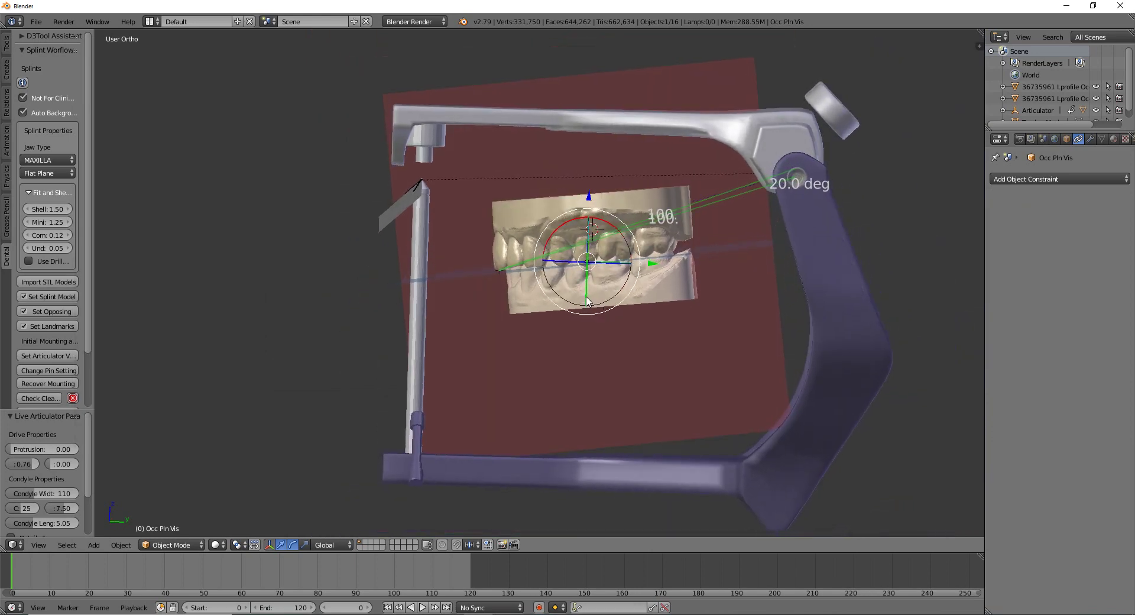
# Unhide the condyle housings of the articulator in the side view
pyautogui.scroll(2, 591, 302)
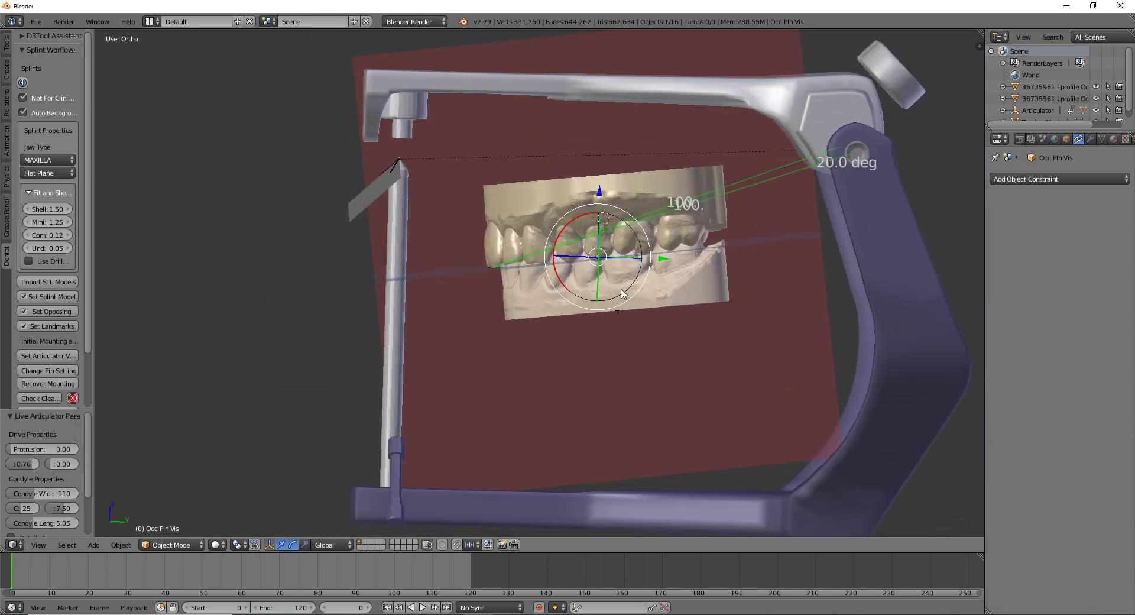
pyautogui.click(1101, 110)
pyautogui.hotkey('alt', 'h')
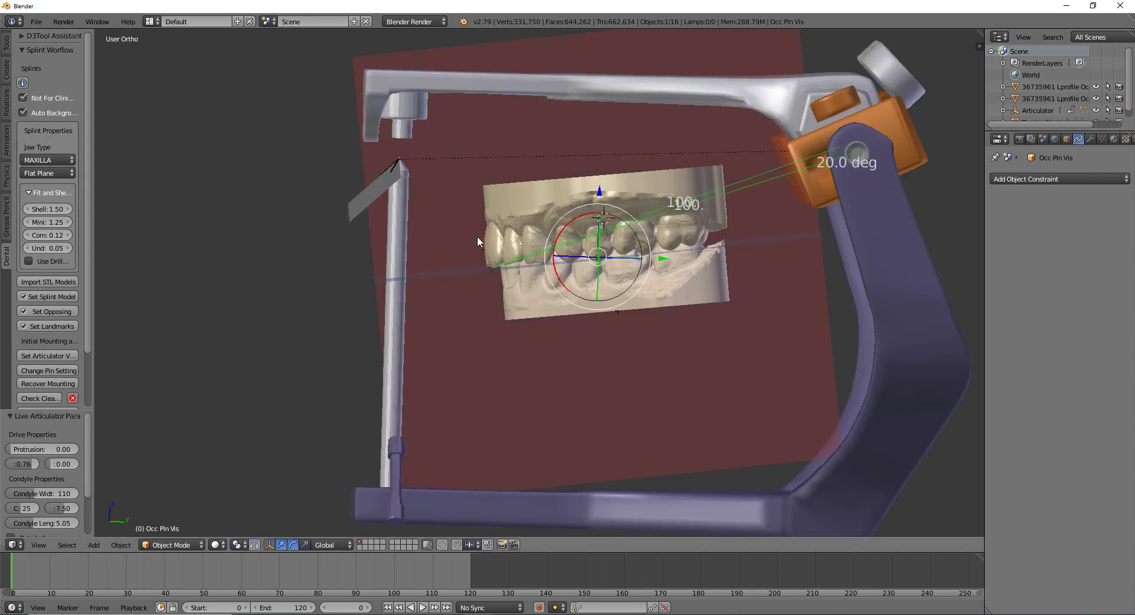
# Open the live articulator parameters and set Protrusion to 0.65, Condyle Angle to 48 and Incisal Guidance to 46.98
pyautogui.click(48, 355)
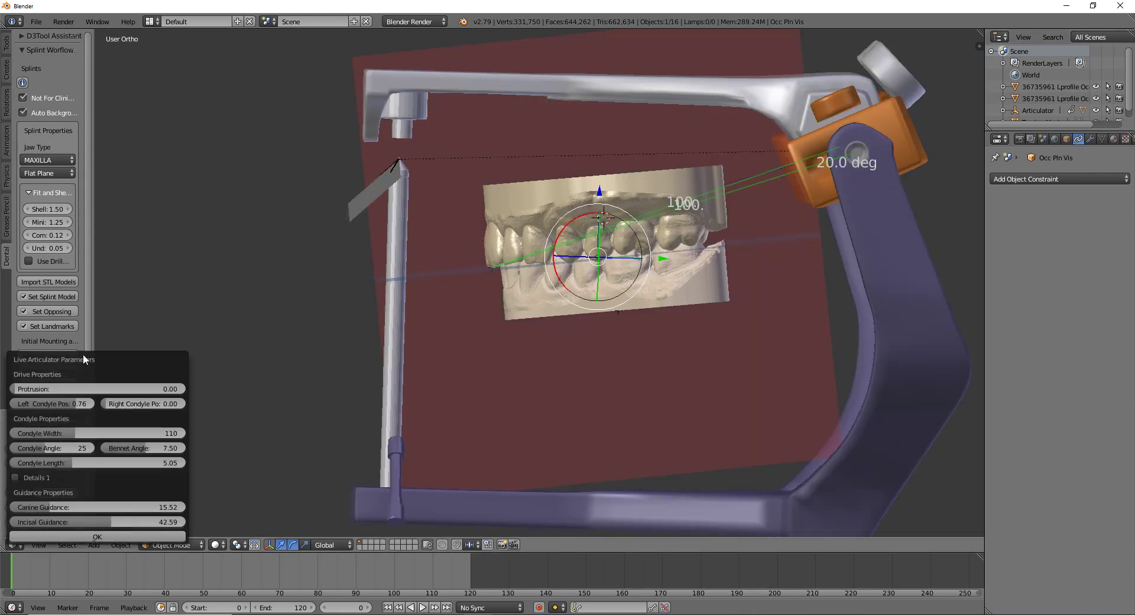
pyautogui.moveTo(83, 353); pyautogui.dragTo(208, 282)
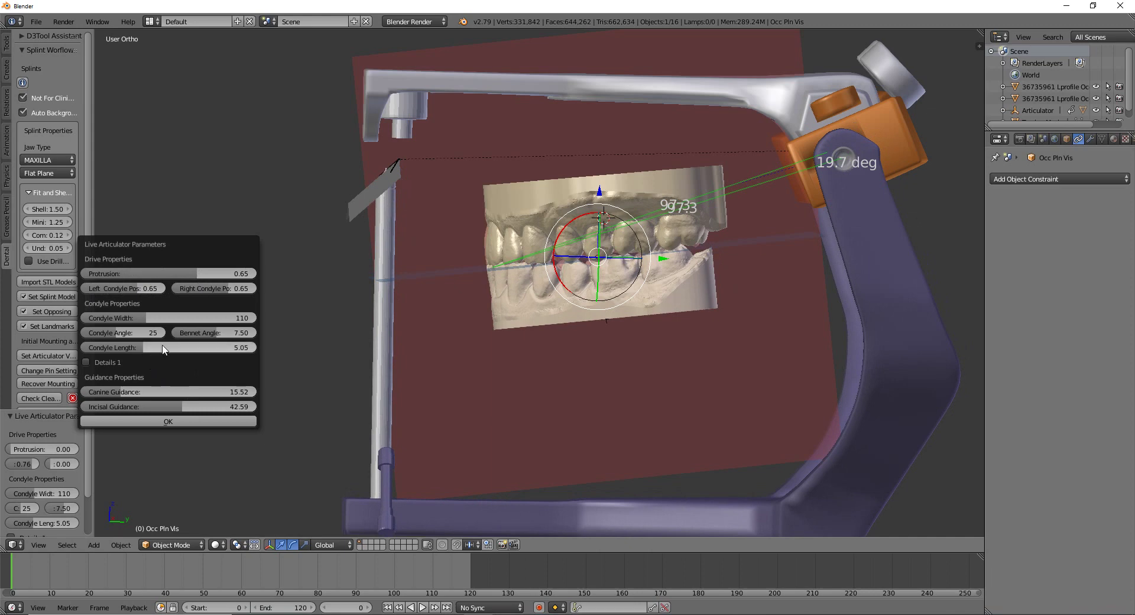
pyautogui.moveTo(115, 335); pyautogui.dragTo(146, 370)
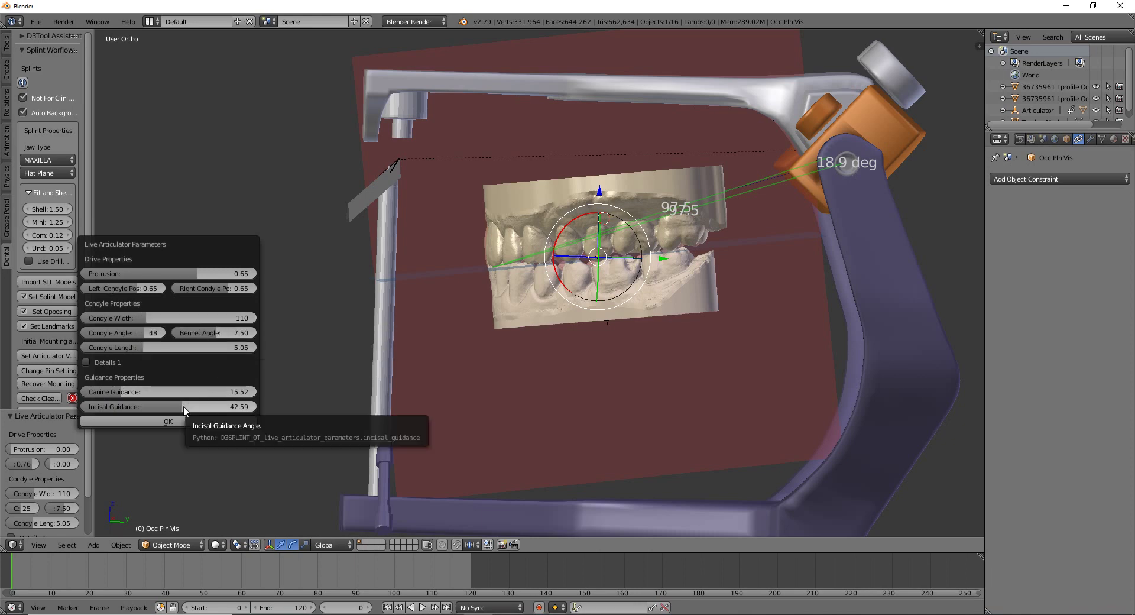
pyautogui.moveTo(188, 411); pyautogui.dragTo(206, 411)
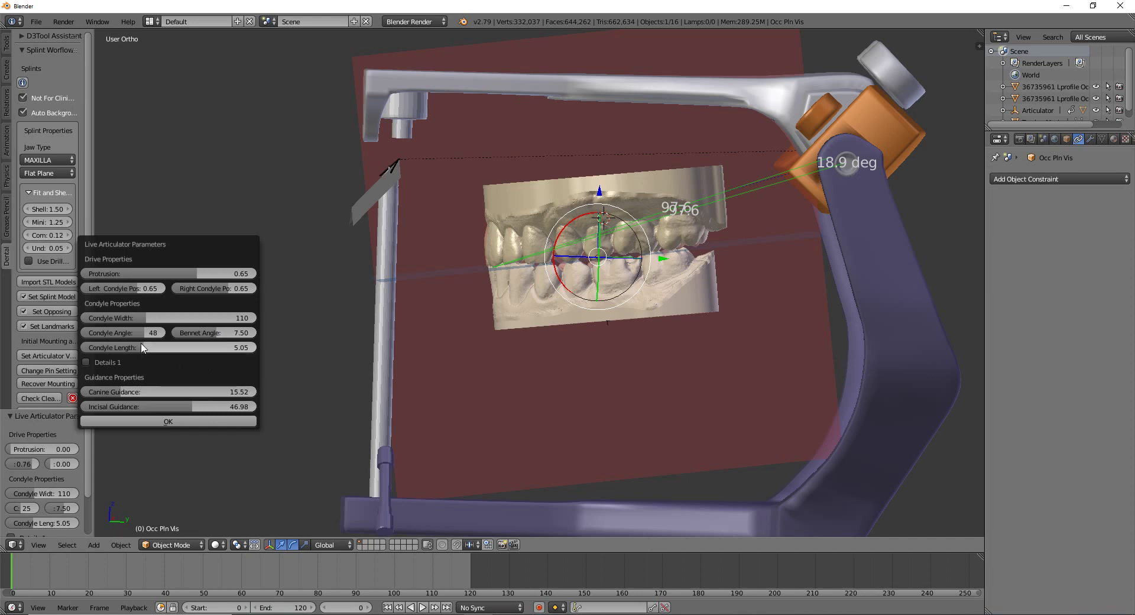
# Set Condyle Angle to 23 and Incisal Guidance to 35.34, and confirm the articulator parameters
pyautogui.moveTo(138, 337)
pyautogui.mouseDown()
pyautogui.moveTo(104, 336)
pyautogui.moveTo(115, 336)
pyautogui.mouseUp()
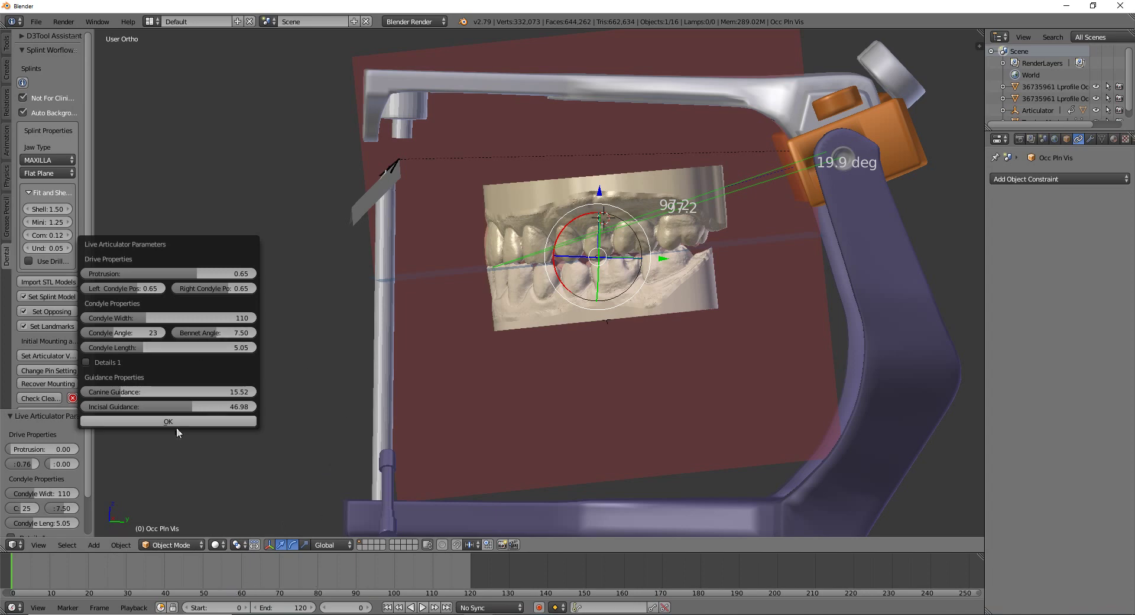
pyautogui.moveTo(193, 407); pyautogui.dragTo(157, 408)
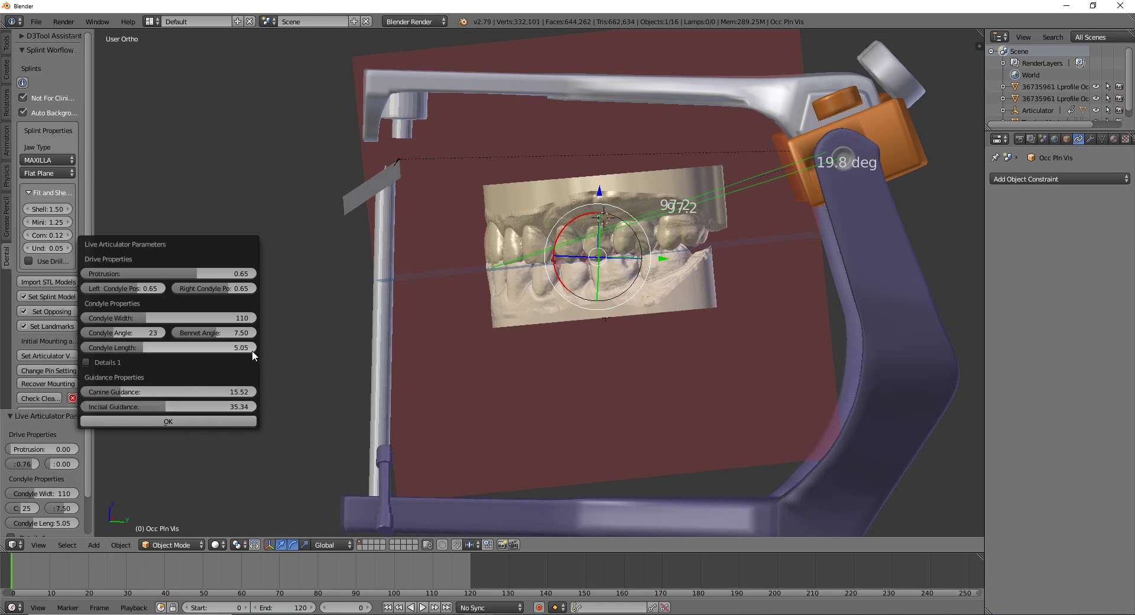
pyautogui.click(163, 420)
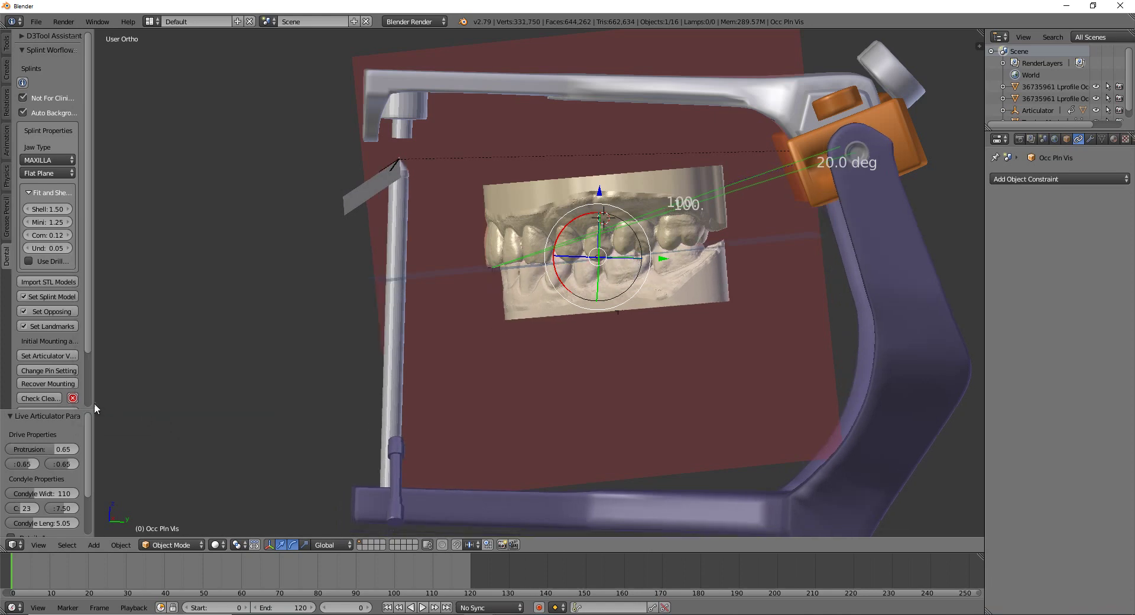
# Run the live clearance check from the front view with an occlusion mark distance of 0.20
pyautogui.moveTo(299, 273); pyautogui.dragTo(462, 282, button='middle')
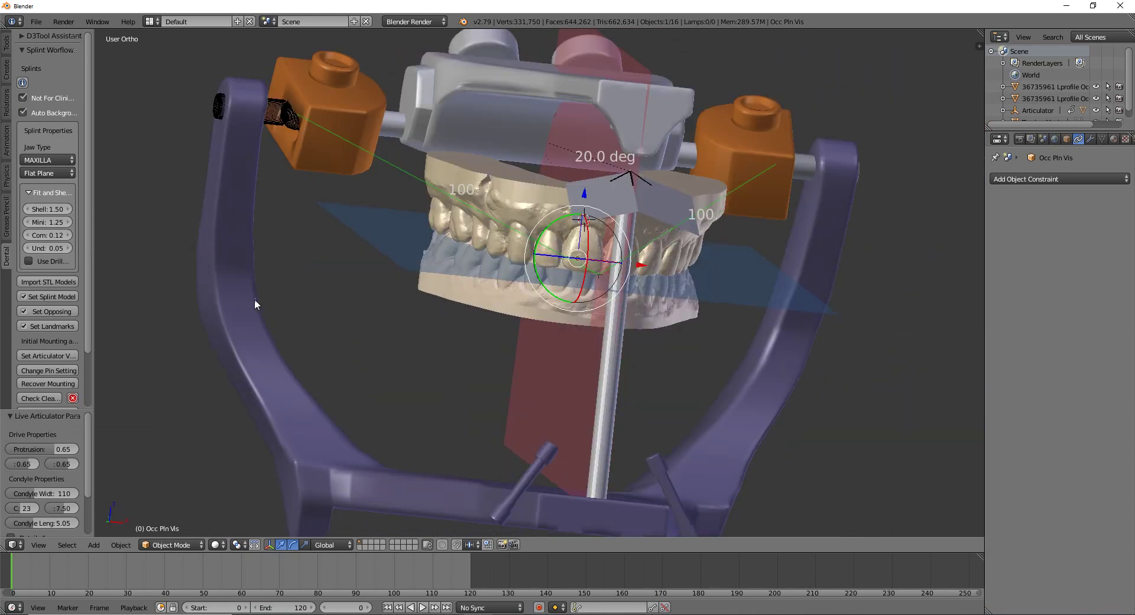
pyautogui.moveTo(562, 161); pyautogui.dragTo(477, 261, button='middle')
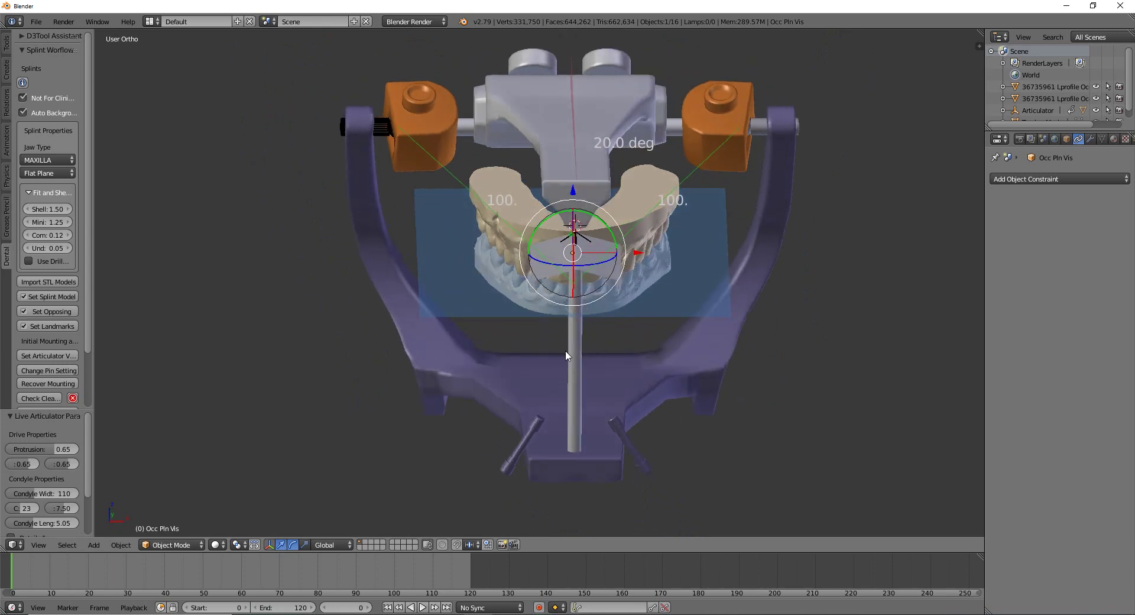
pyautogui.scroll(2, 569, 340)
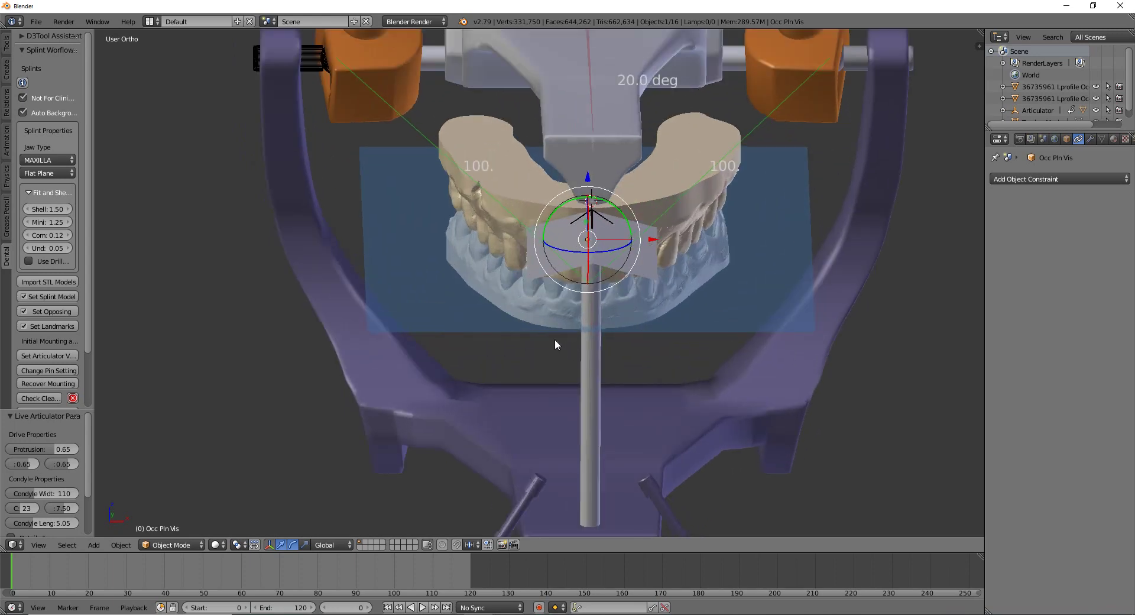
pyautogui.scroll(-2, 382, 260)
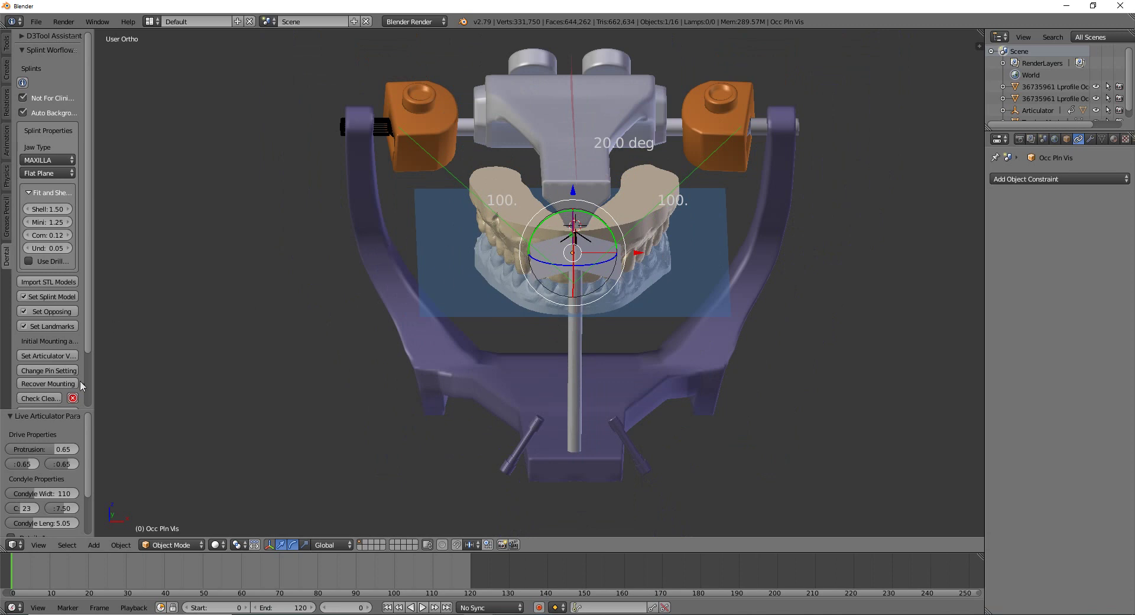
pyautogui.click(51, 395)
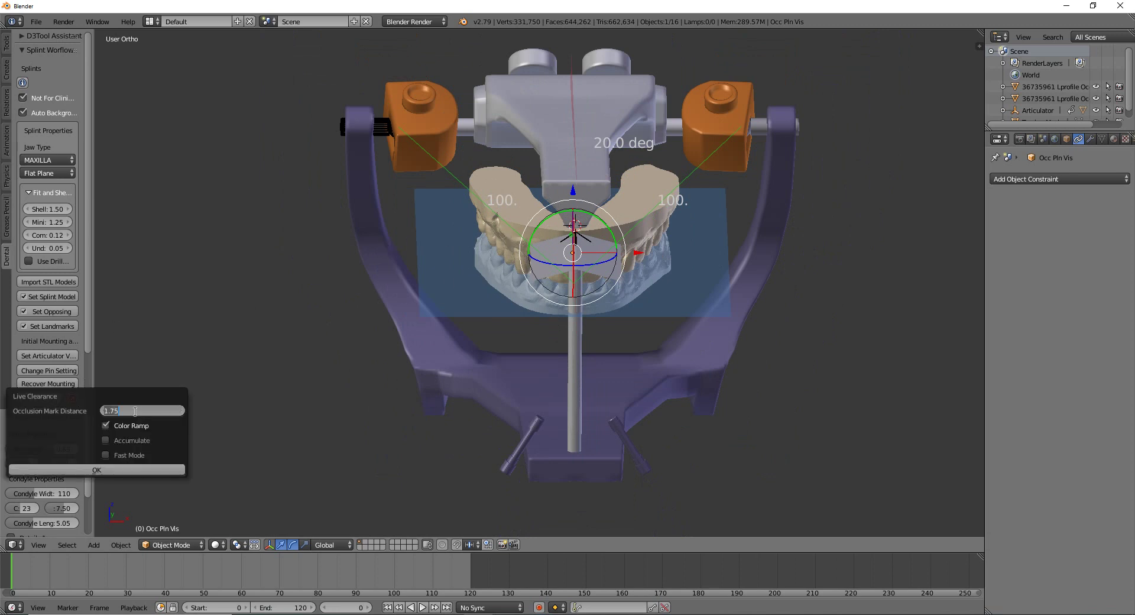
pyautogui.press('BackSpace')
pyautogui.write('.2')
pyautogui.press('Return')
pyautogui.click(97, 471)
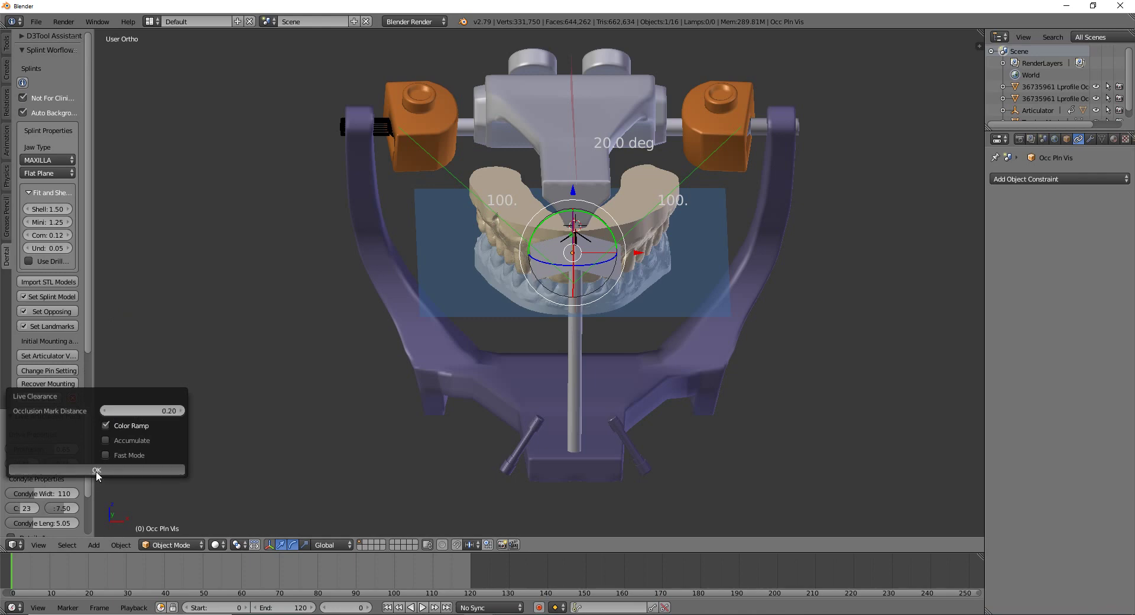
# Inspect the contact marks on the lower teeth at an angle and hide the occlusal plane
pyautogui.scroll(1, 534, 183)
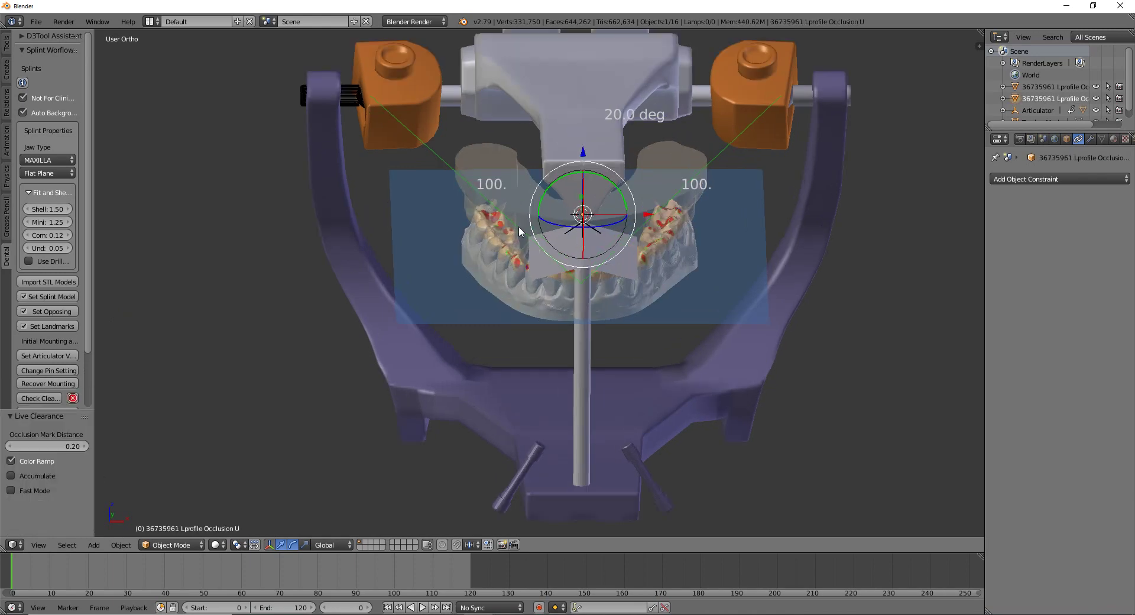
pyautogui.moveTo(503, 259); pyautogui.dragTo(551, 321, button='middle')
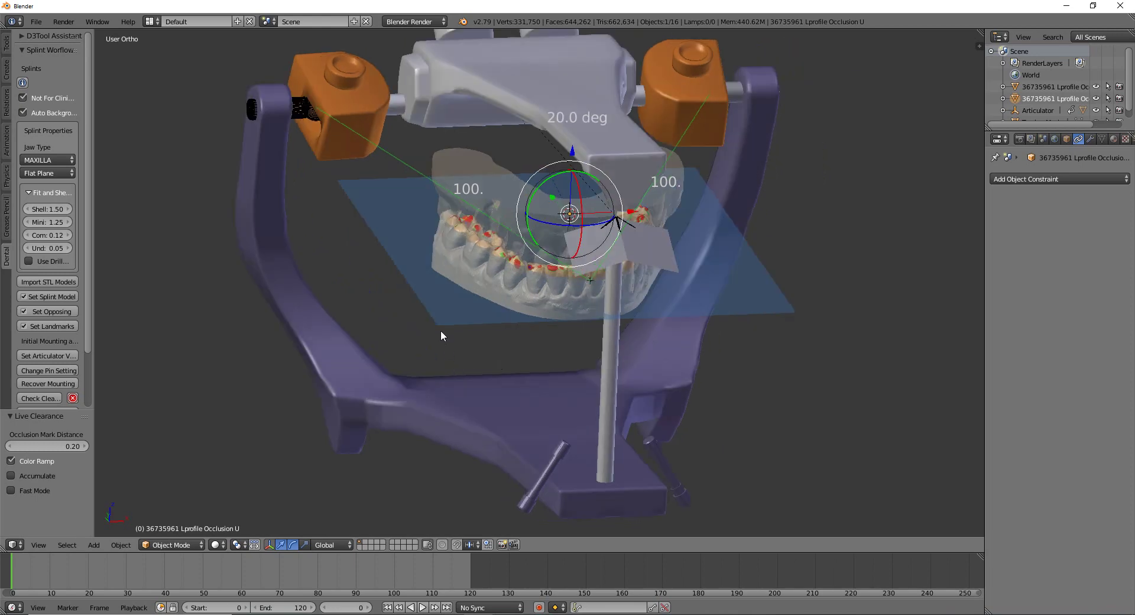
pyautogui.press('h')
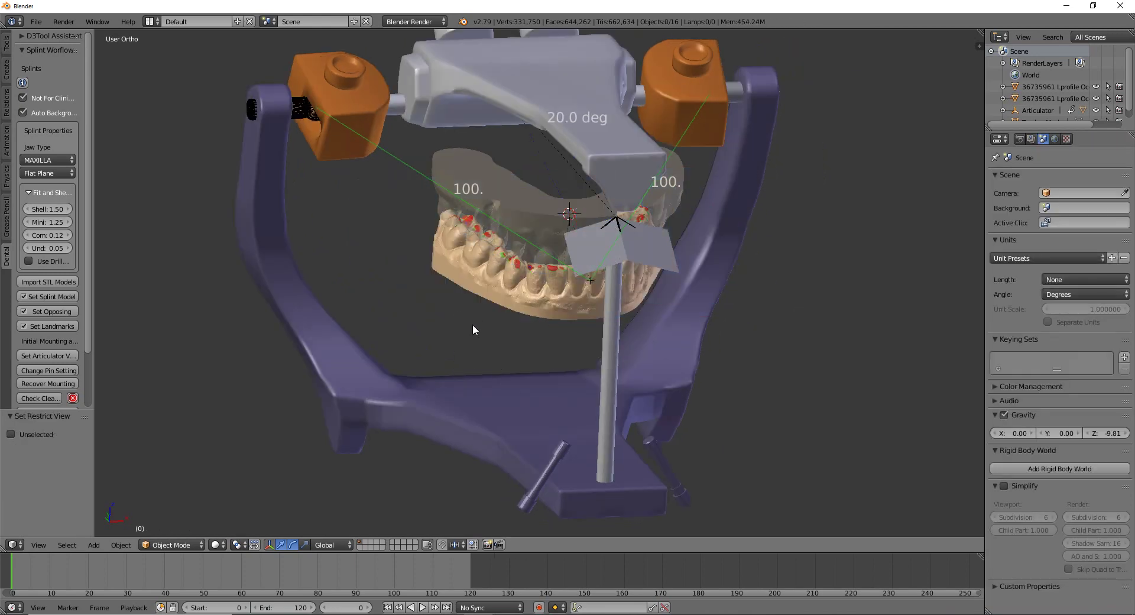
# Test Protrusion at 0.54 with Incisal Guidance 56.03 in the live articulator parameters, return Protrusion and both condyle positions to 0.00, and confirm
pyautogui.click(73, 355)
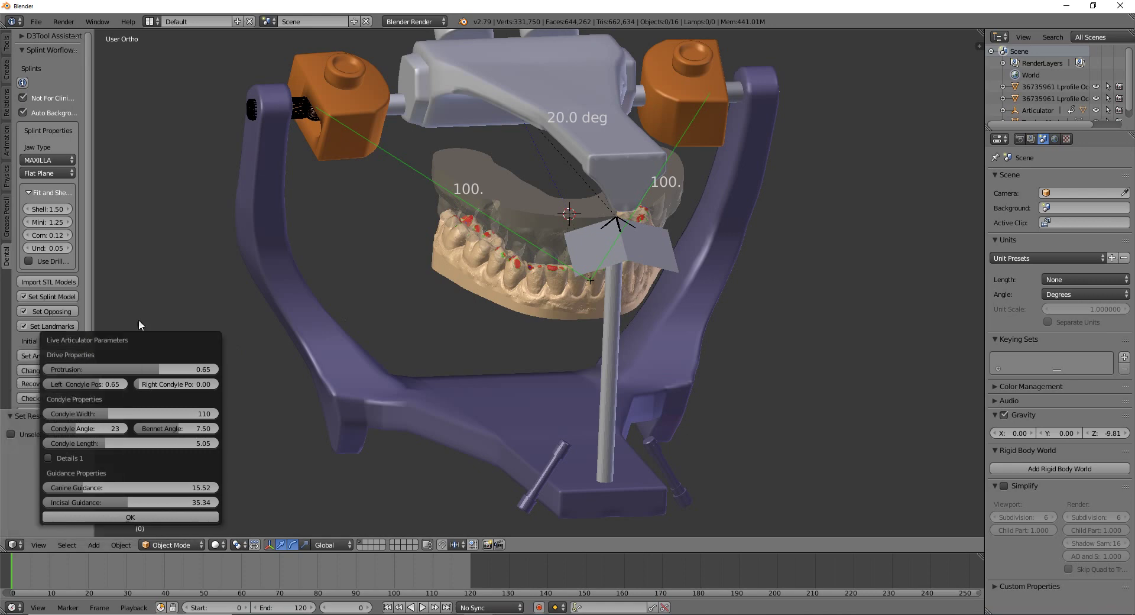
pyautogui.moveTo(207, 285); pyautogui.dragTo(173, 293)
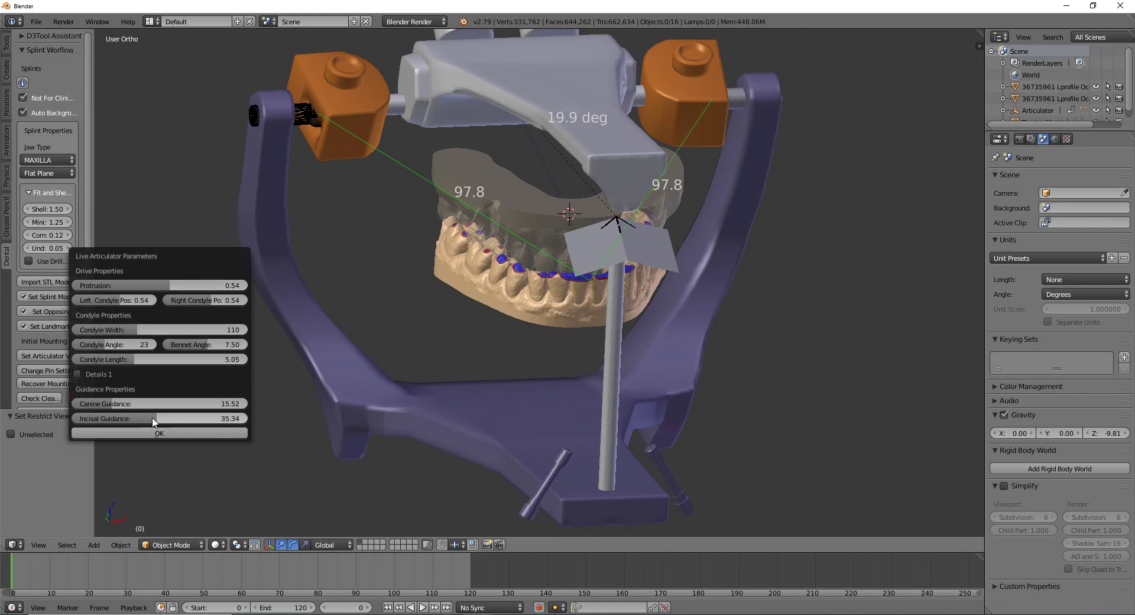
pyautogui.moveTo(165, 421); pyautogui.dragTo(211, 429)
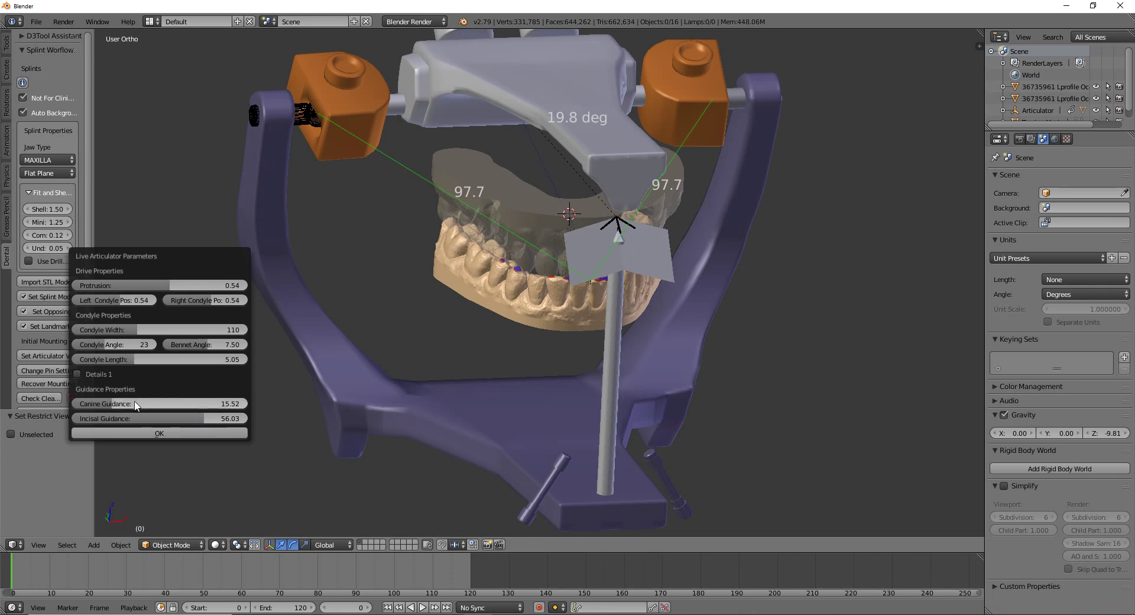
pyautogui.moveTo(210, 302); pyautogui.dragTo(26, 302)
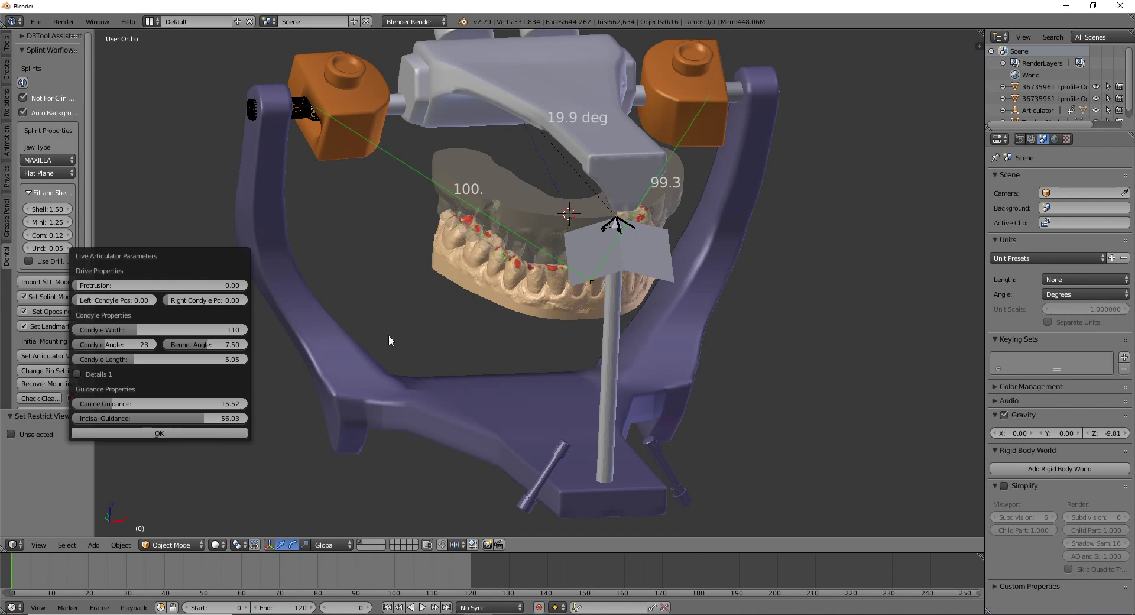
pyautogui.click(150, 431)
# Play and stop the jaw motion, return to the first frame, and view the contact marks from the side
pyautogui.hotkey('alt', 'a')
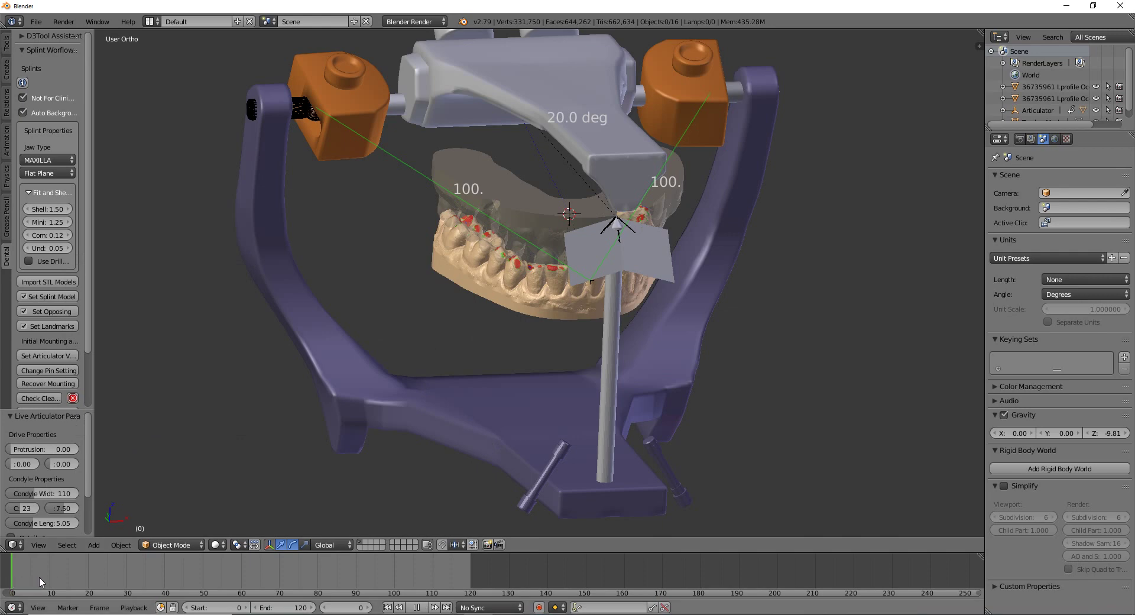
pyautogui.hotkey('alt', 'a')
pyautogui.click(387, 607)
pyautogui.moveTo(452, 223); pyautogui.dragTo(369, 312, button='middle')
pyautogui.scroll(3, 573, 304)
pyautogui.scroll(-3, 603, 292)
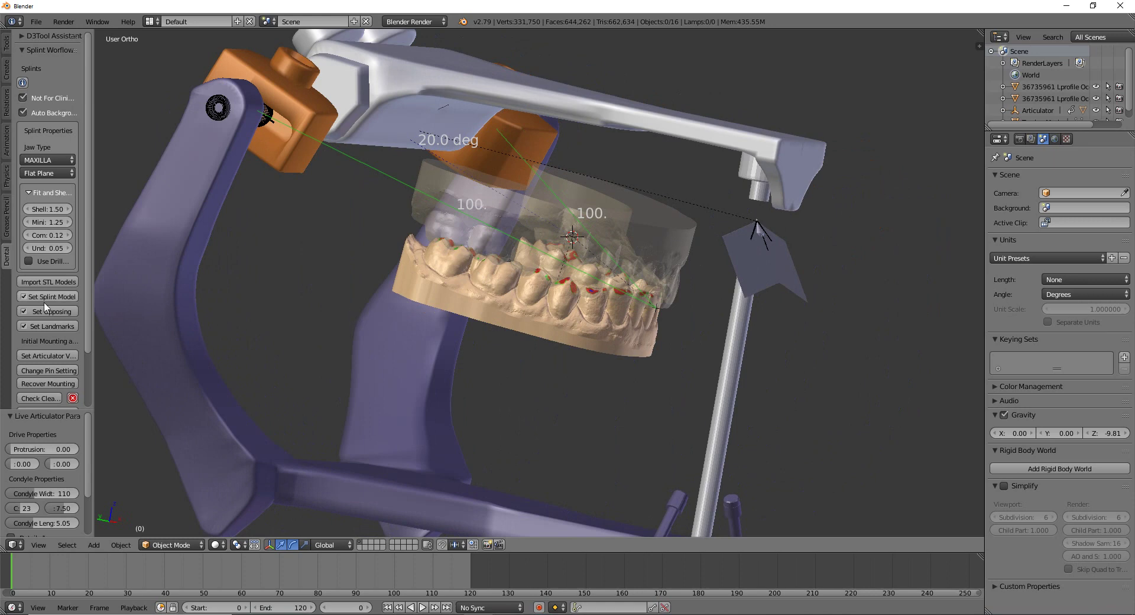
pyautogui.click(391, 614)
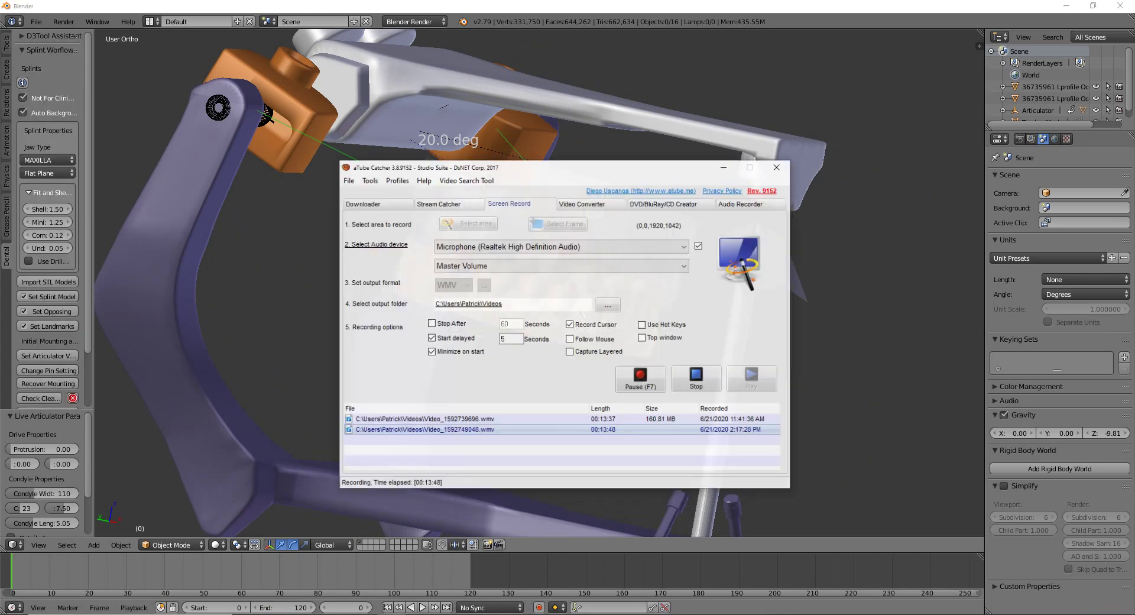